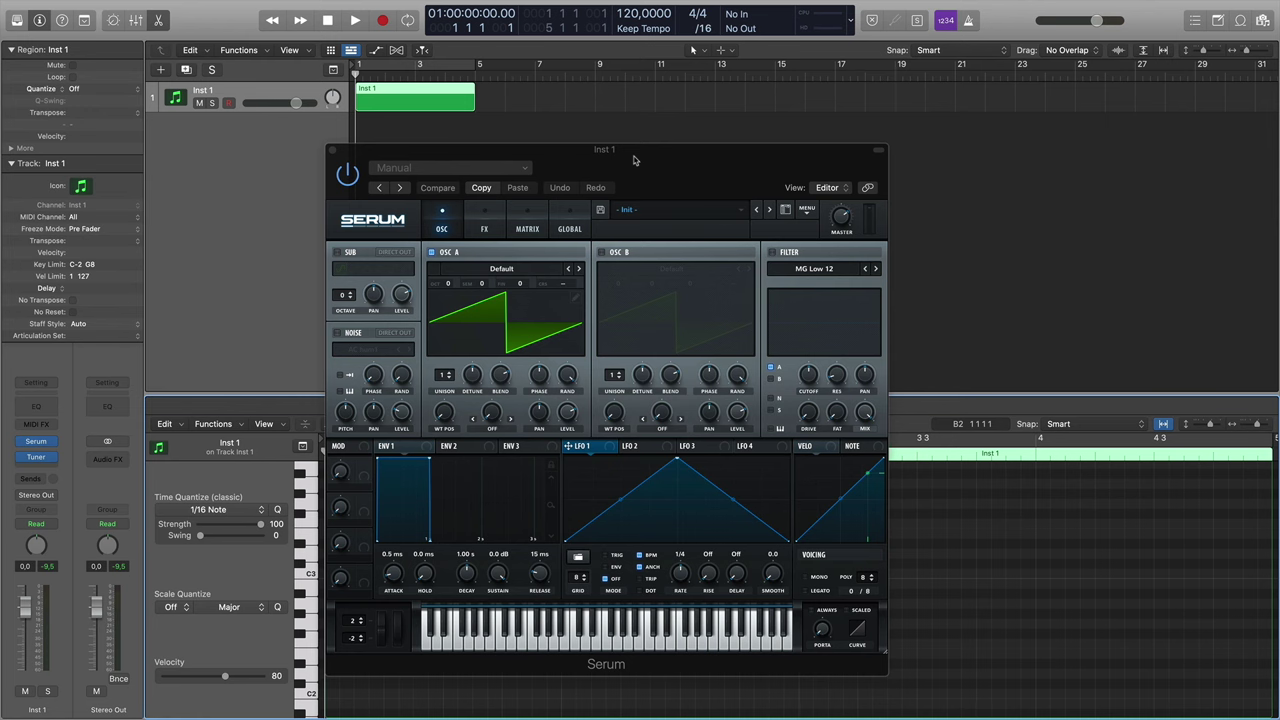
# Load the Basic sine shape into LFO 1.
pyautogui.moveTo(633, 160); pyautogui.dragTo(612, 125)
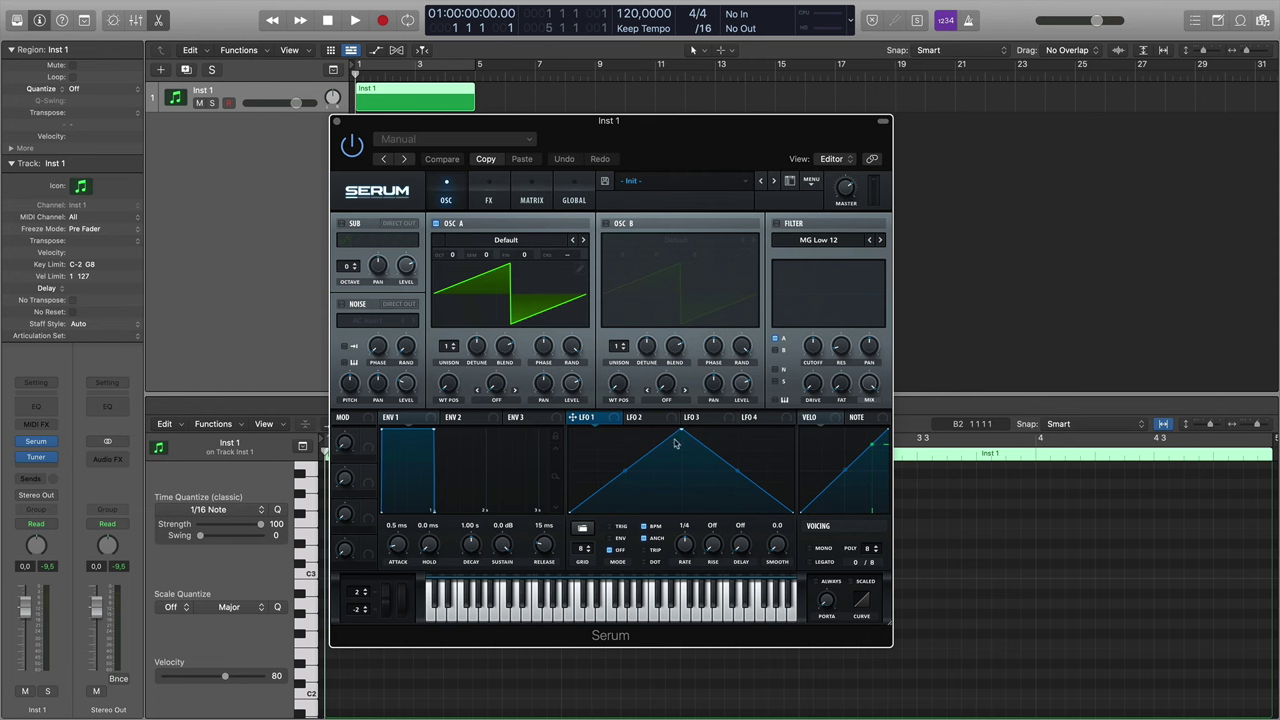
pyautogui.click(586, 531)
pyautogui.moveTo(589, 533)
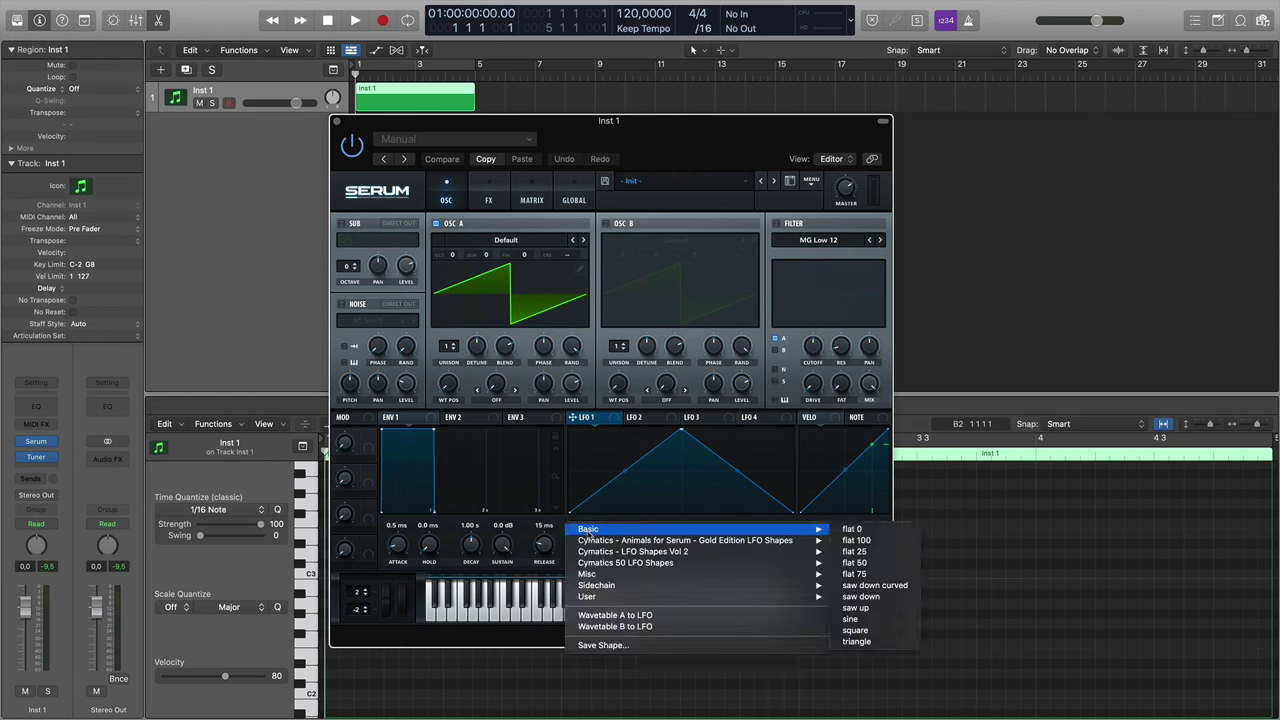
pyautogui.click(851, 619)
# Assign LFO 1 to the filter cutoff and switch the filter on.
pyautogui.moveTo(578, 419); pyautogui.dragTo(810, 352)
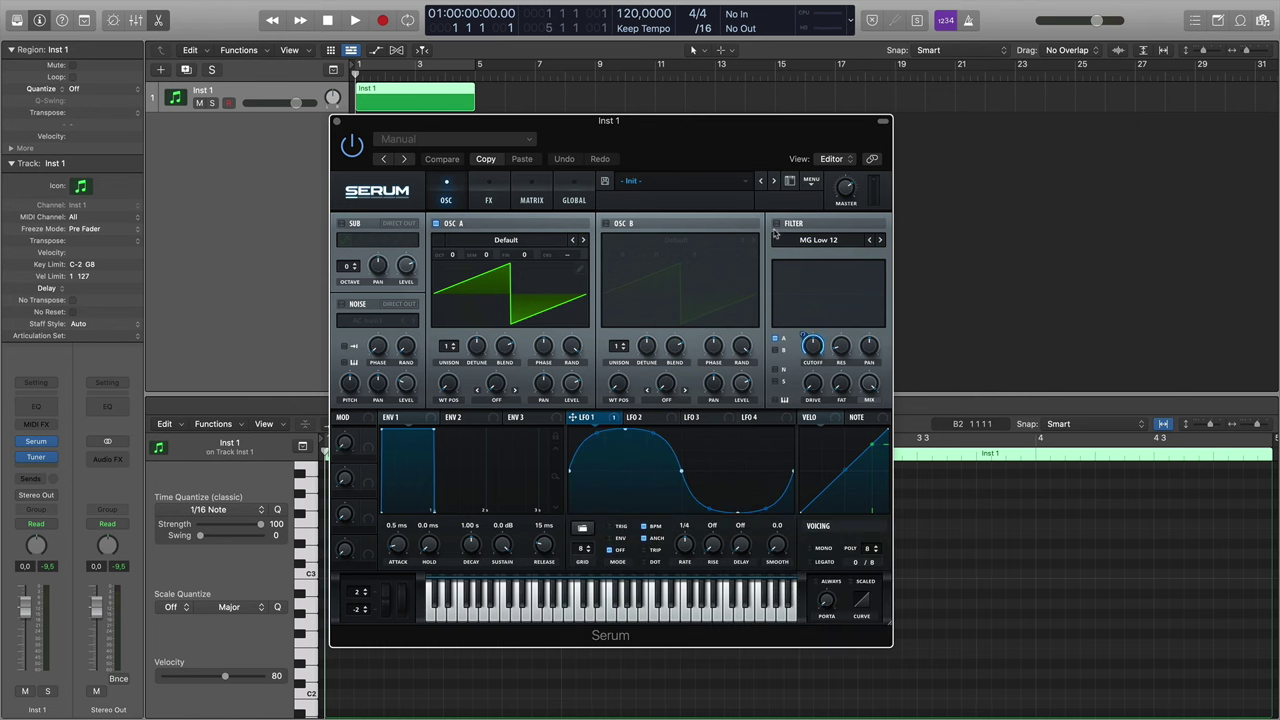
pyautogui.click(776, 224)
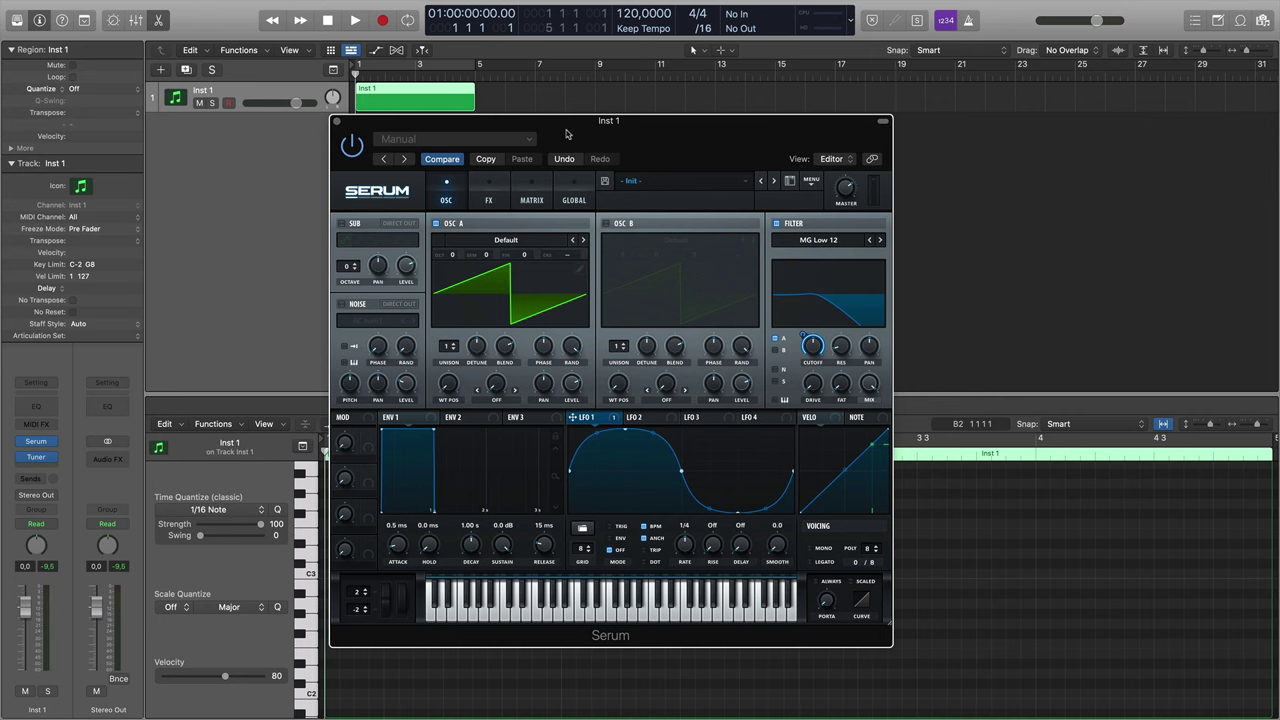
pyautogui.moveTo(568, 137); pyautogui.dragTo(624, 135)
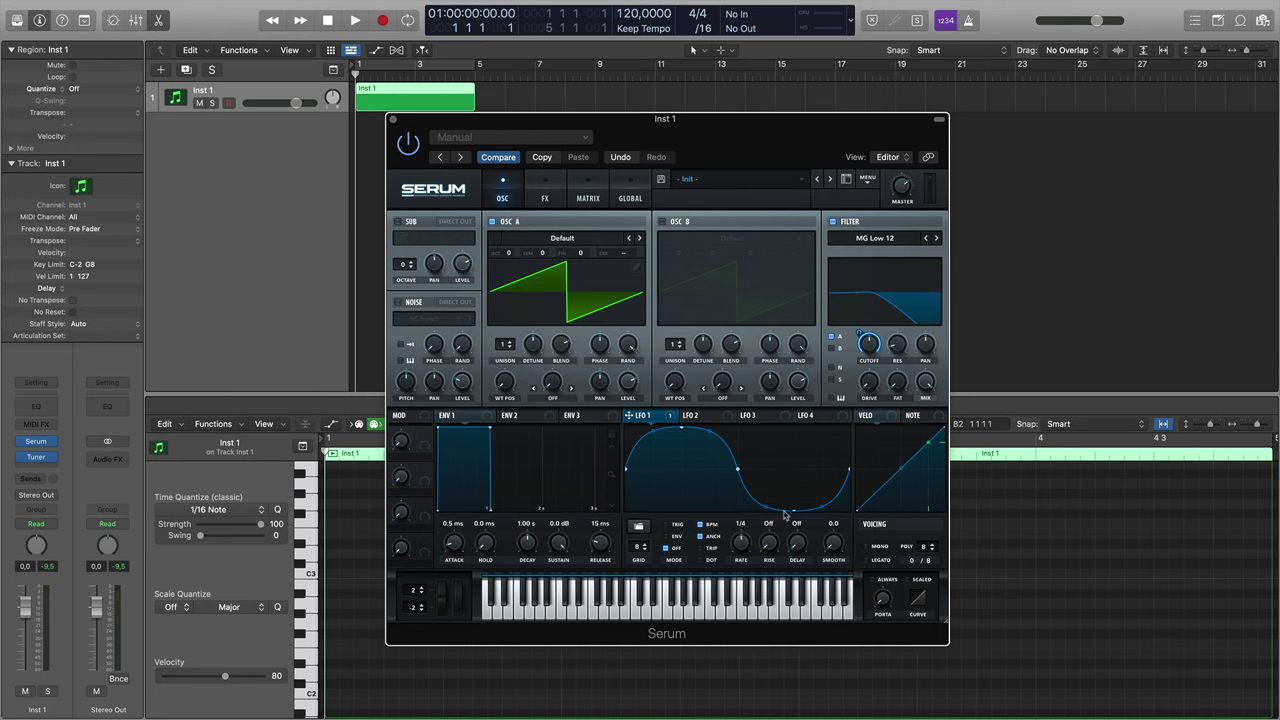
# Slow the LFO 1 rate to one bar and enlarge the Serum interface to 125%.
pyautogui.moveTo(745, 546); pyautogui.dragTo(742, 560)
pyautogui.click(433, 190)
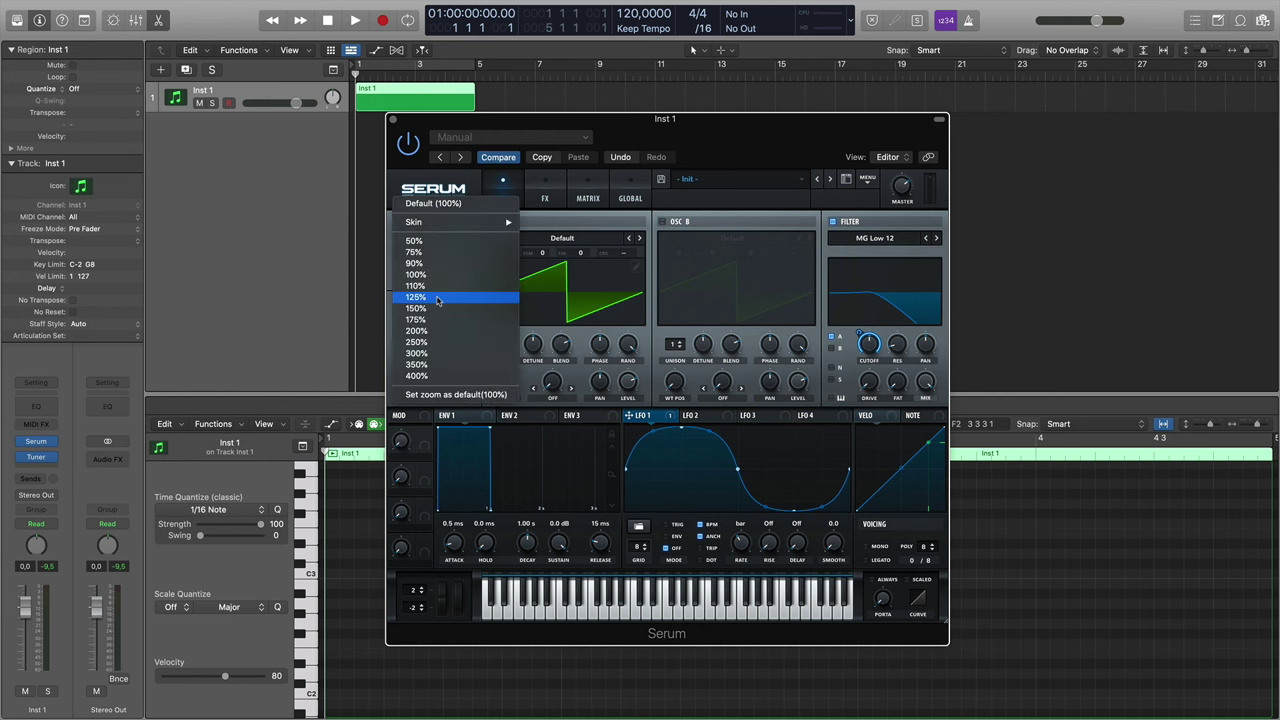
pyautogui.click(571, 248)
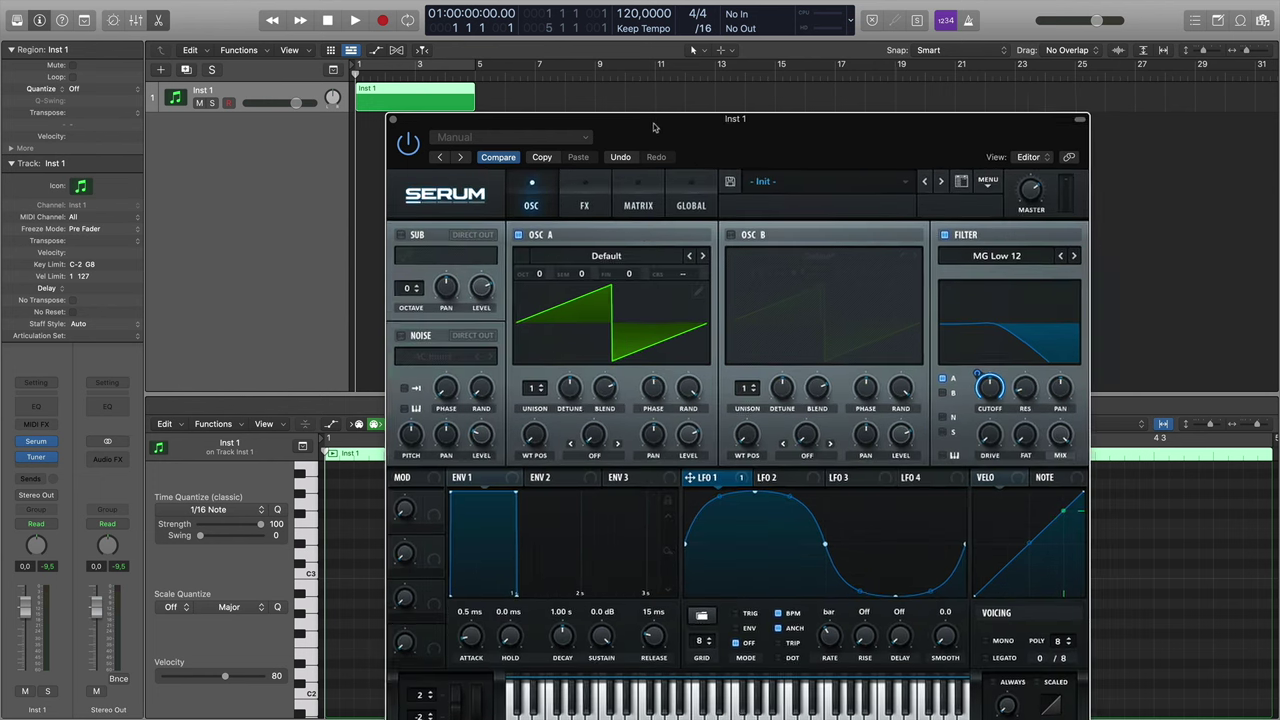
pyautogui.moveTo(655, 124); pyautogui.dragTo(651, 47)
# Set the LFO 1 rate to 1/4, auditioning C3 before and C2 after the change.
pyautogui.click(310, 578)
pyautogui.click(310, 577)
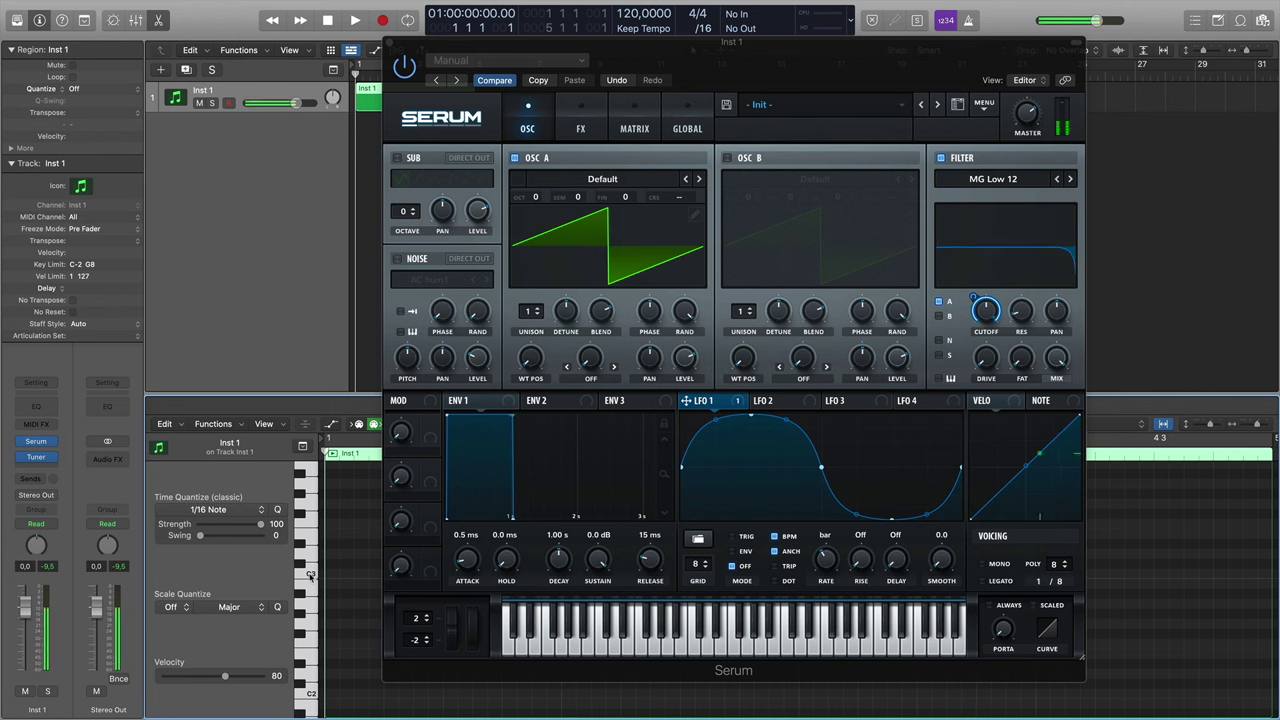
pyautogui.moveTo(828, 564); pyautogui.dragTo(828, 556)
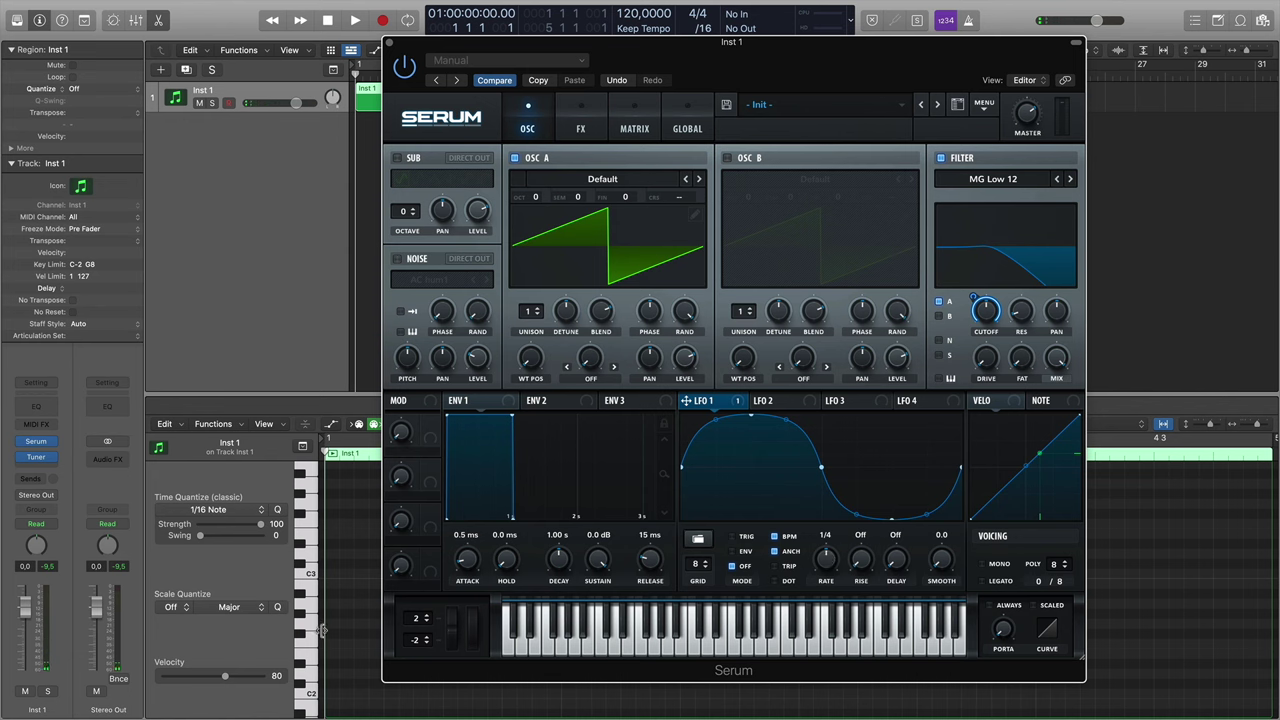
pyautogui.click(310, 697)
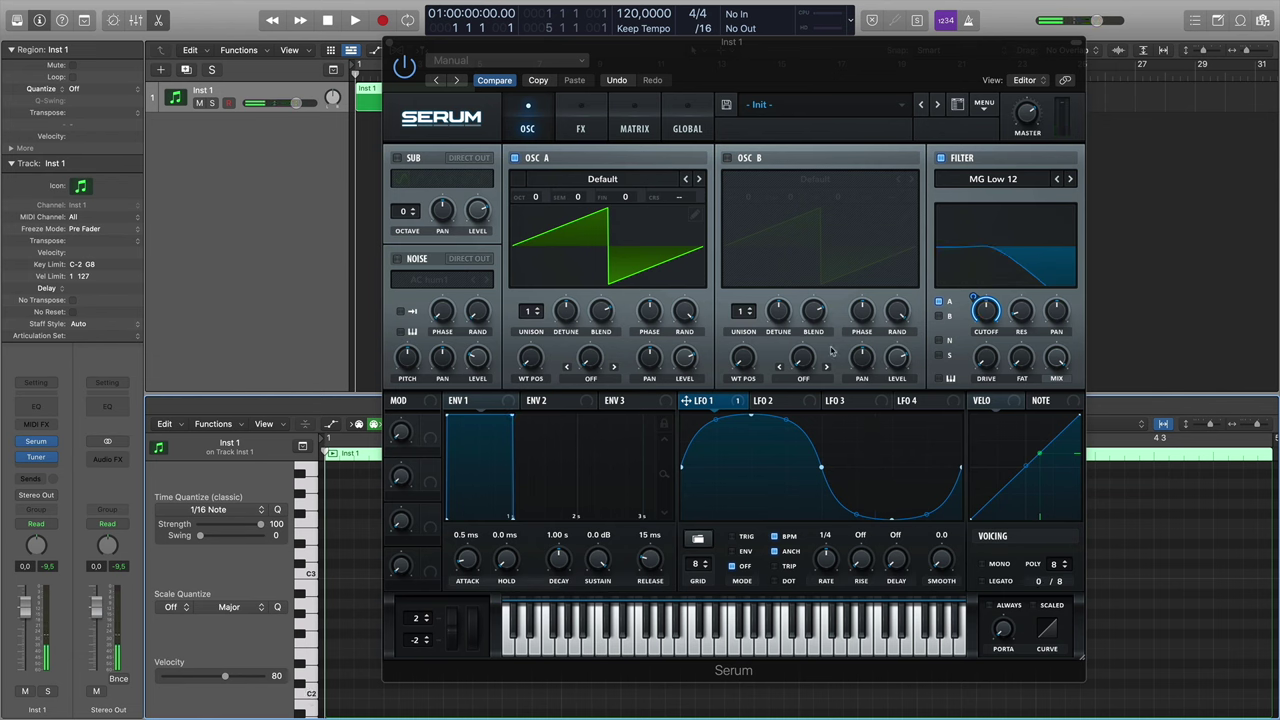
# Move the LFO 1 modulation from the filter cutoff to OSC A's coarse pitch and play C2.
pyautogui.rightClick(985, 303)
pyautogui.click(1036, 344)
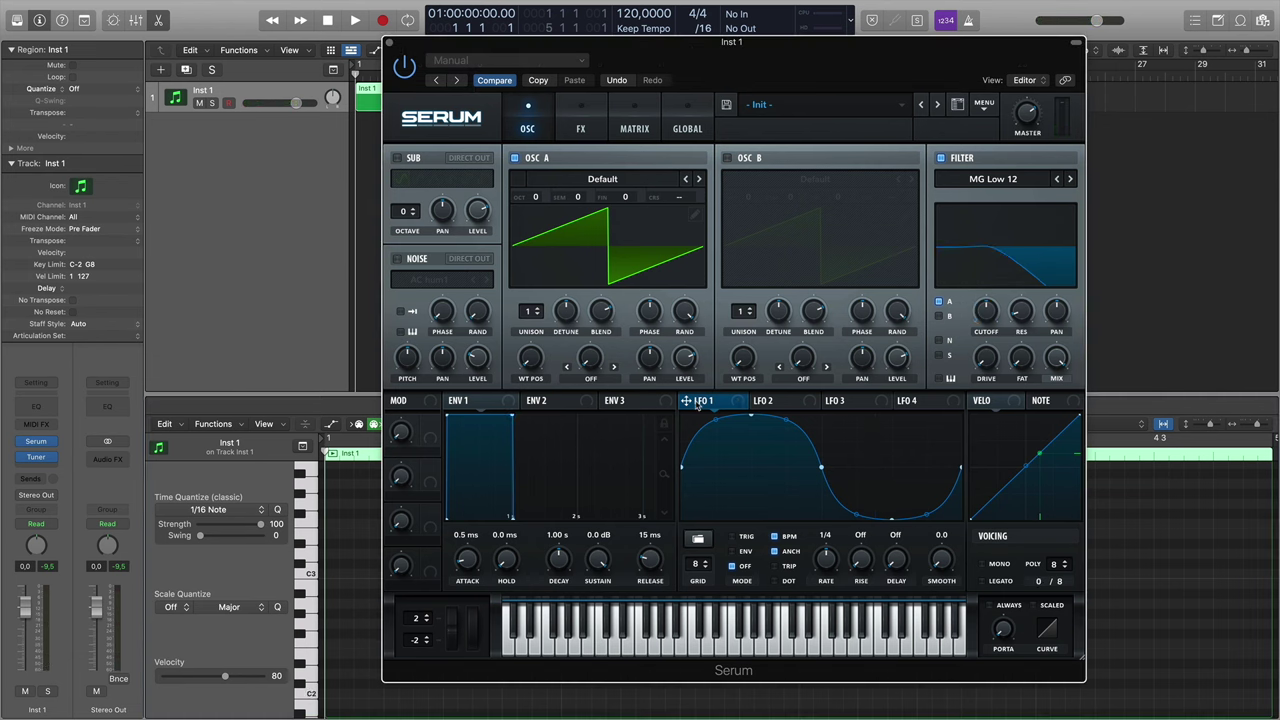
pyautogui.moveTo(688, 402); pyautogui.dragTo(700, 208)
pyautogui.moveTo(700, 198)
pyautogui.click(312, 696)
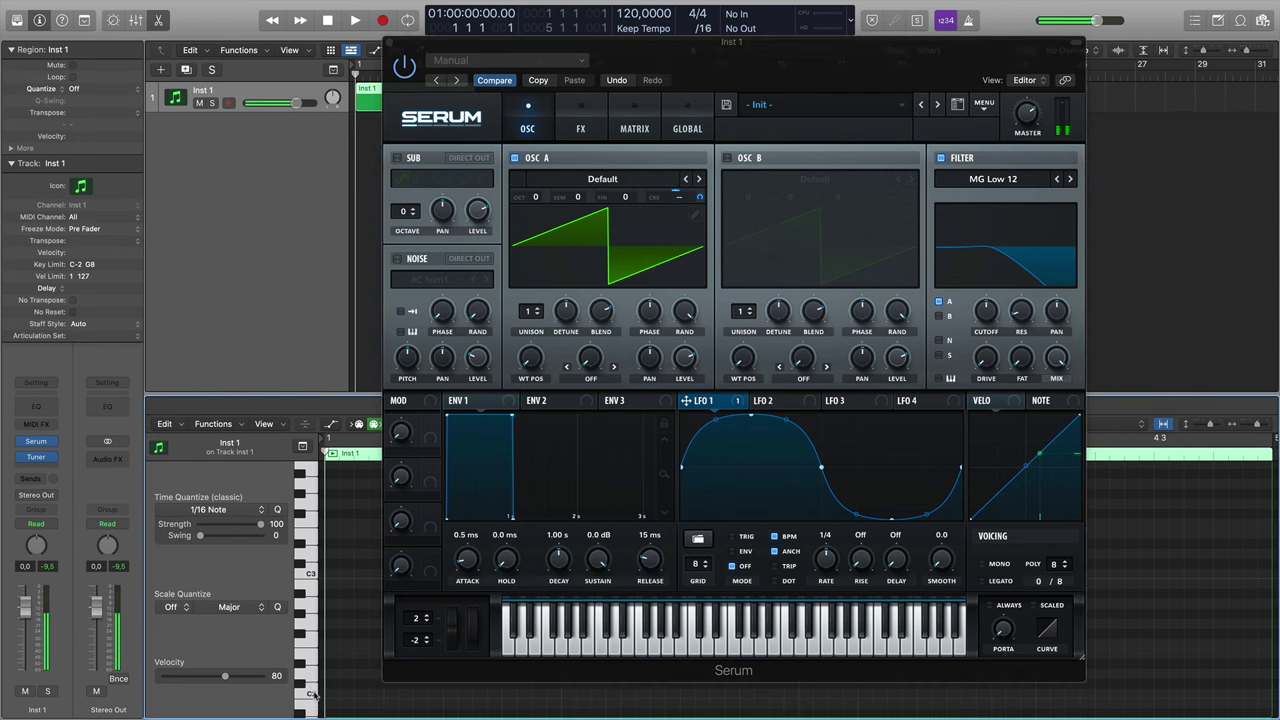
# Open the Tuner on the Inst 1 channel beside Serum and play C2 to check the modulated pitch.
pyautogui.click(46, 459)
pyautogui.moveTo(1101, 156); pyautogui.dragTo(1063, 154)
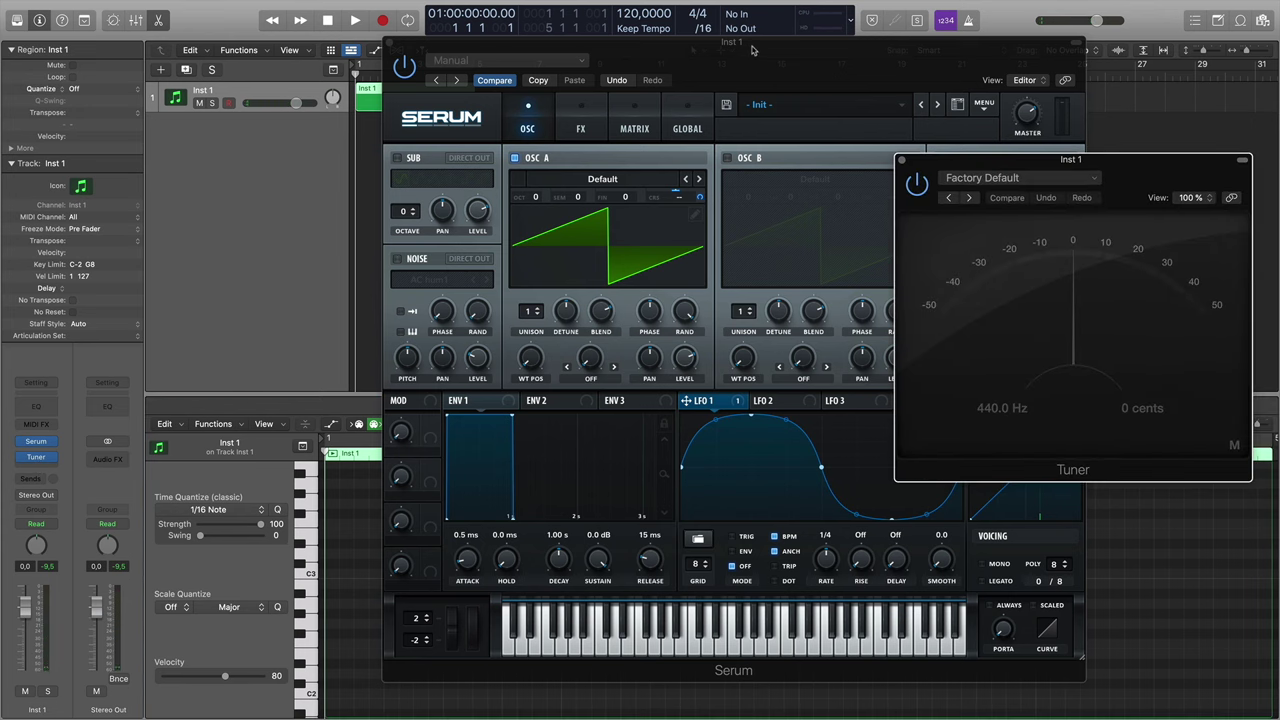
pyautogui.scroll(-1, 325, 682)
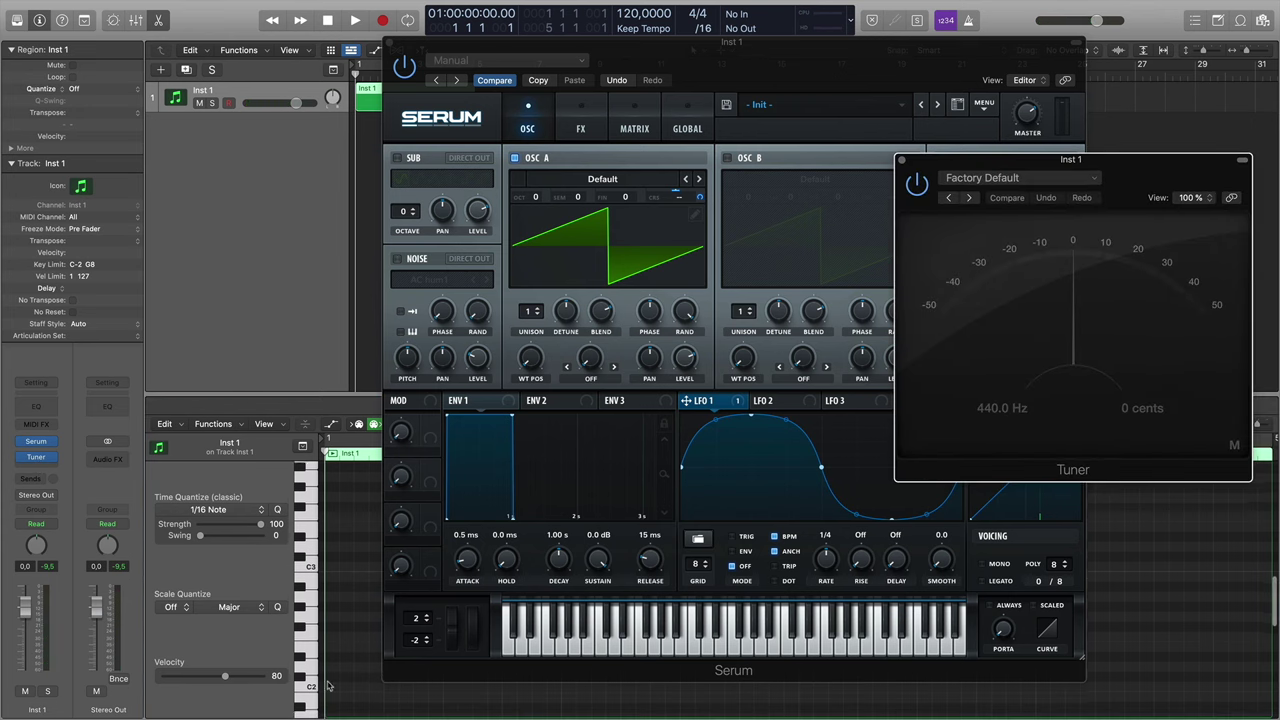
pyautogui.click(310, 688)
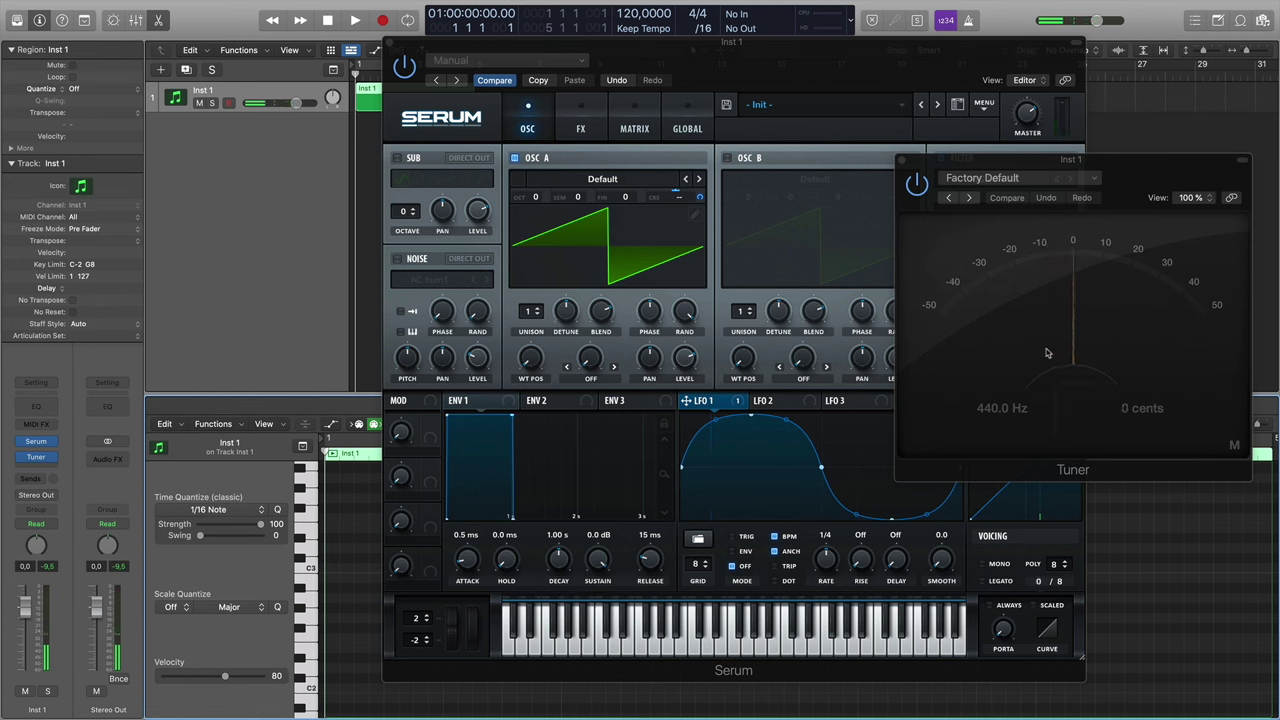
# Remove all modulators from OSC A's coarse pitch, playing C2 to check it in the Tuner before closing the Tuner.
pyautogui.rightClick(697, 199)
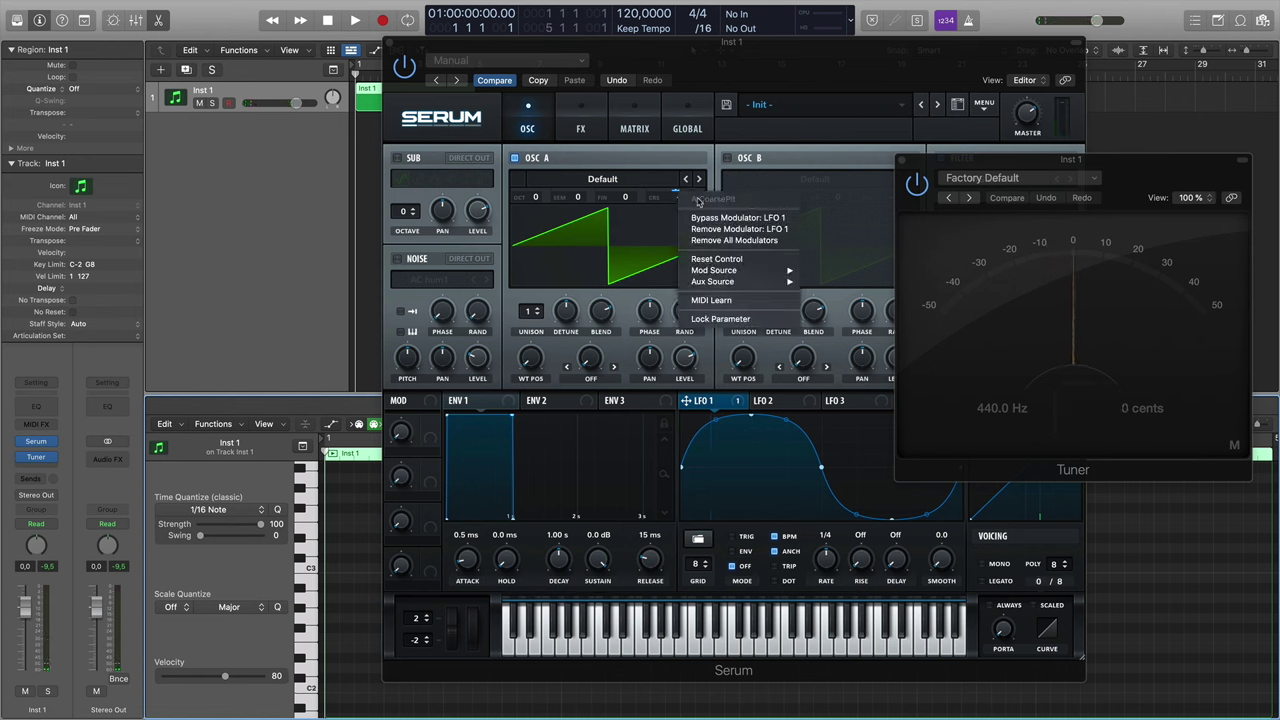
pyautogui.click(734, 240)
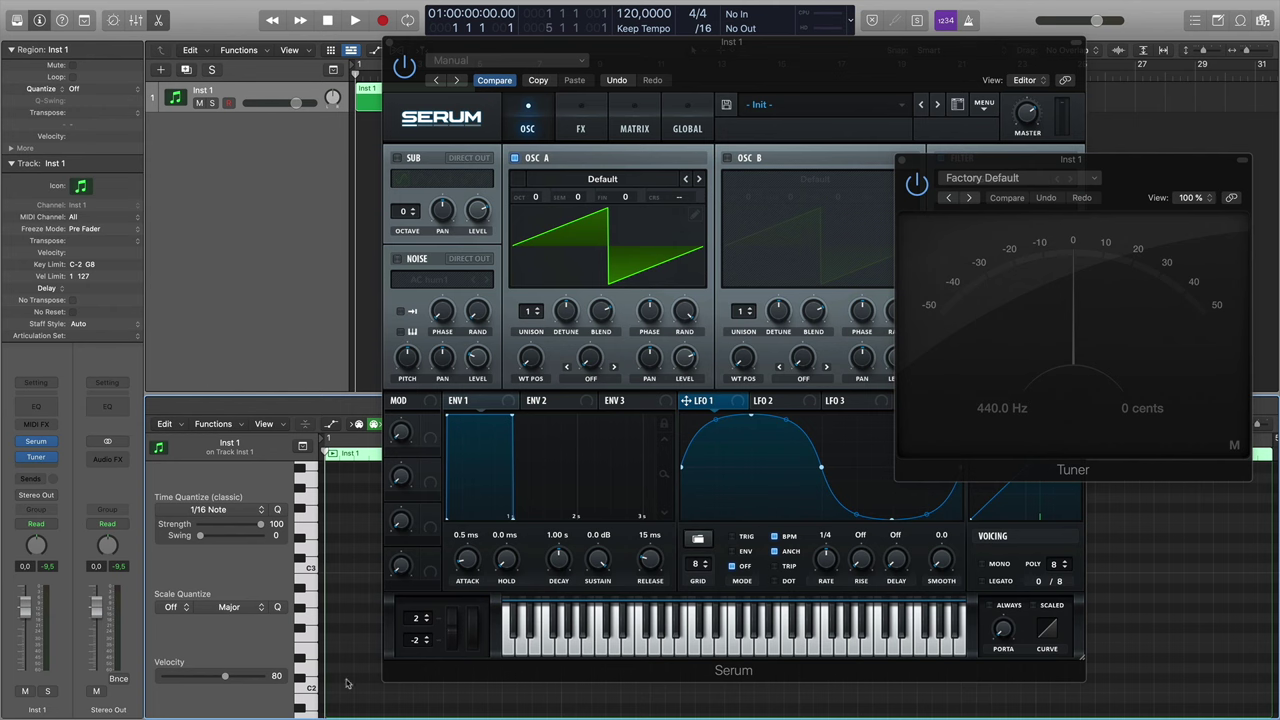
pyautogui.click(311, 689)
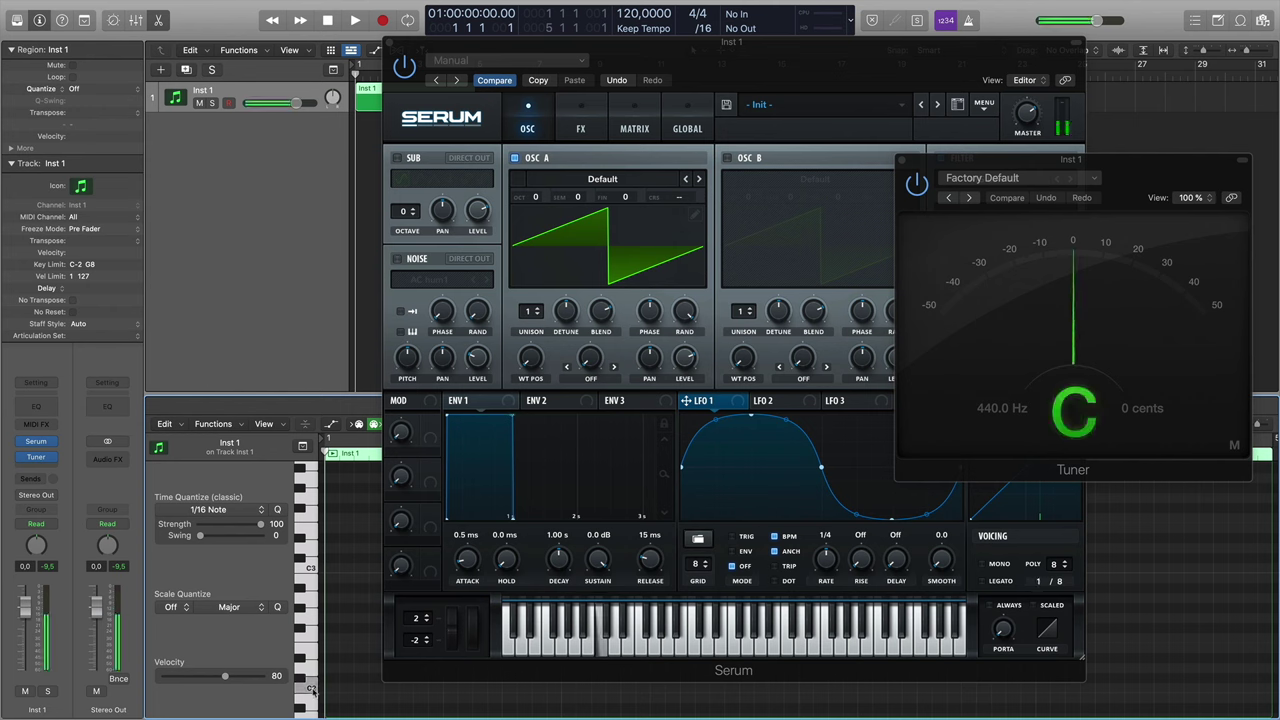
pyautogui.click(904, 164)
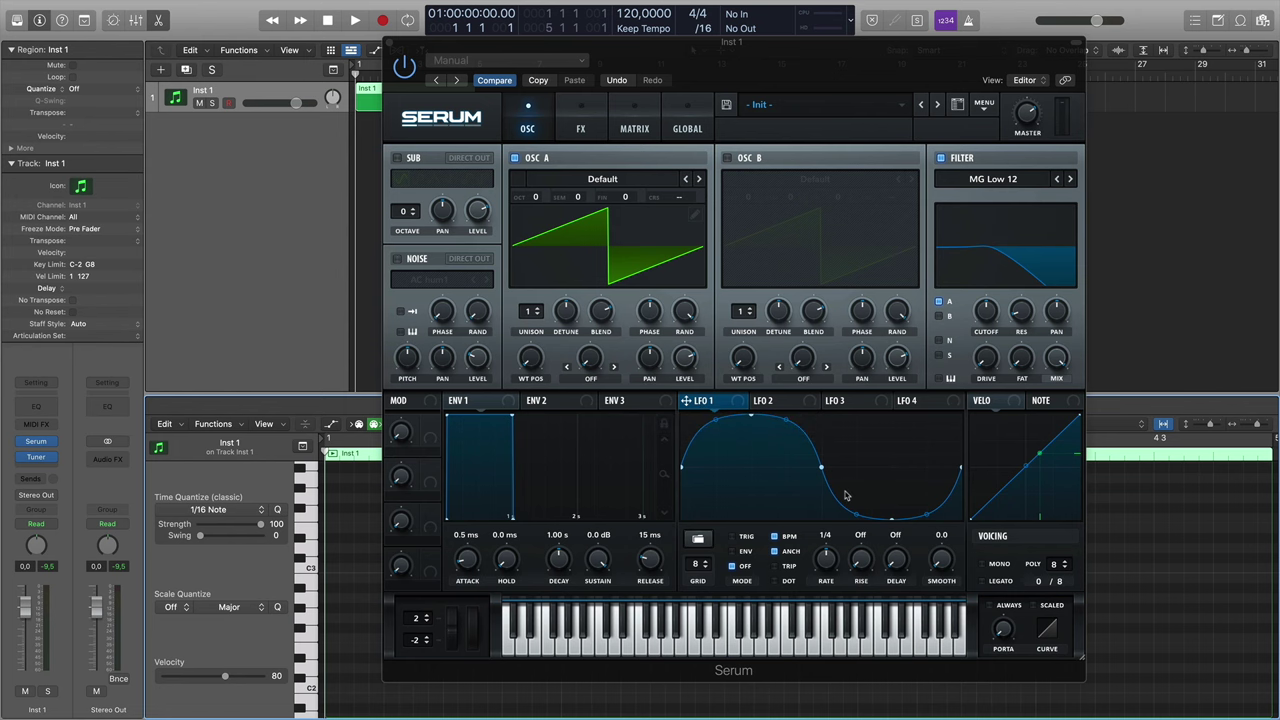
# Turn off BPM sync for LFO 1 at a 1.0 Hz rate, then assign it to OSC A's coarse pitch and play C2.
pyautogui.click(789, 537)
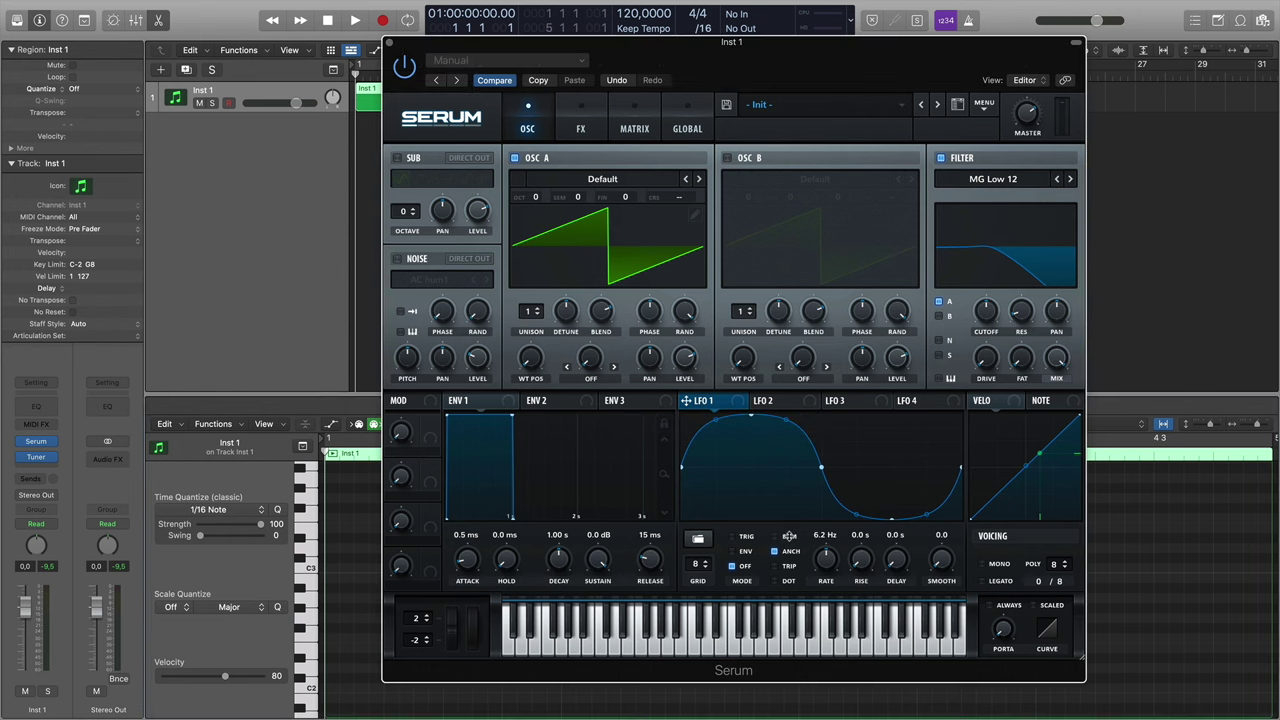
pyautogui.moveTo(829, 562); pyautogui.dragTo(826, 582)
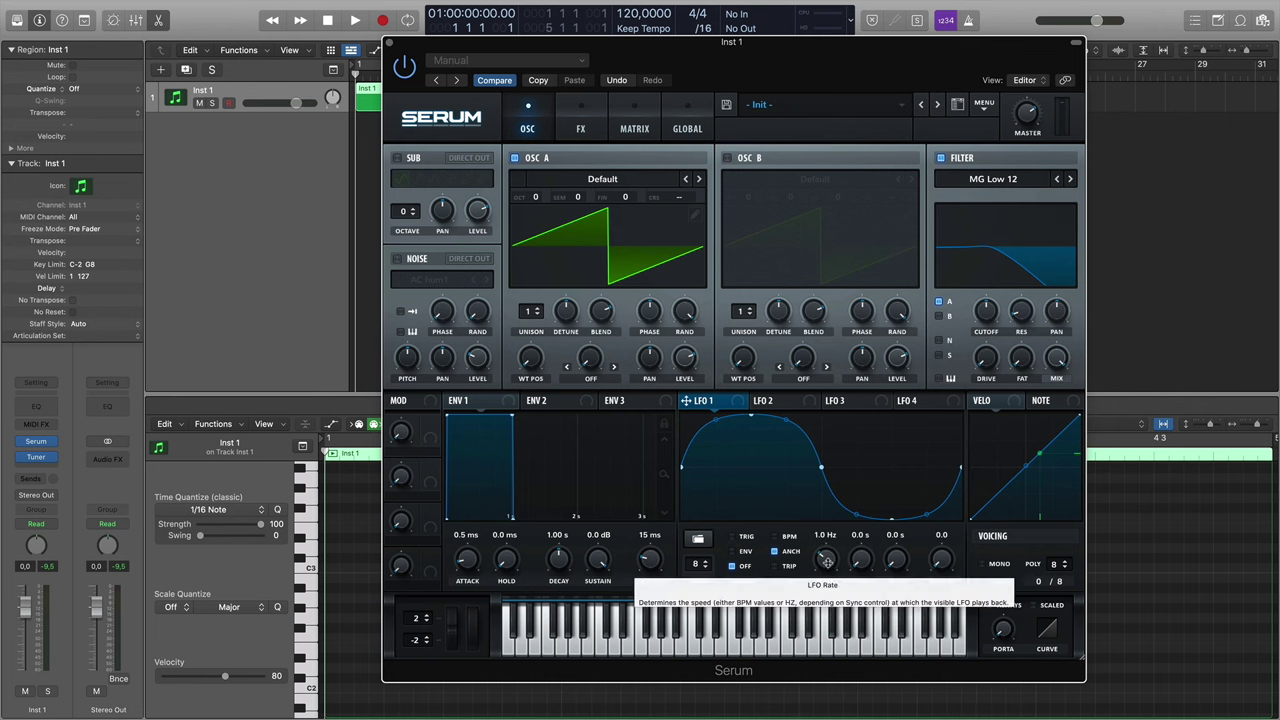
pyautogui.moveTo(686, 400); pyautogui.dragTo(698, 207)
pyautogui.click(310, 688)
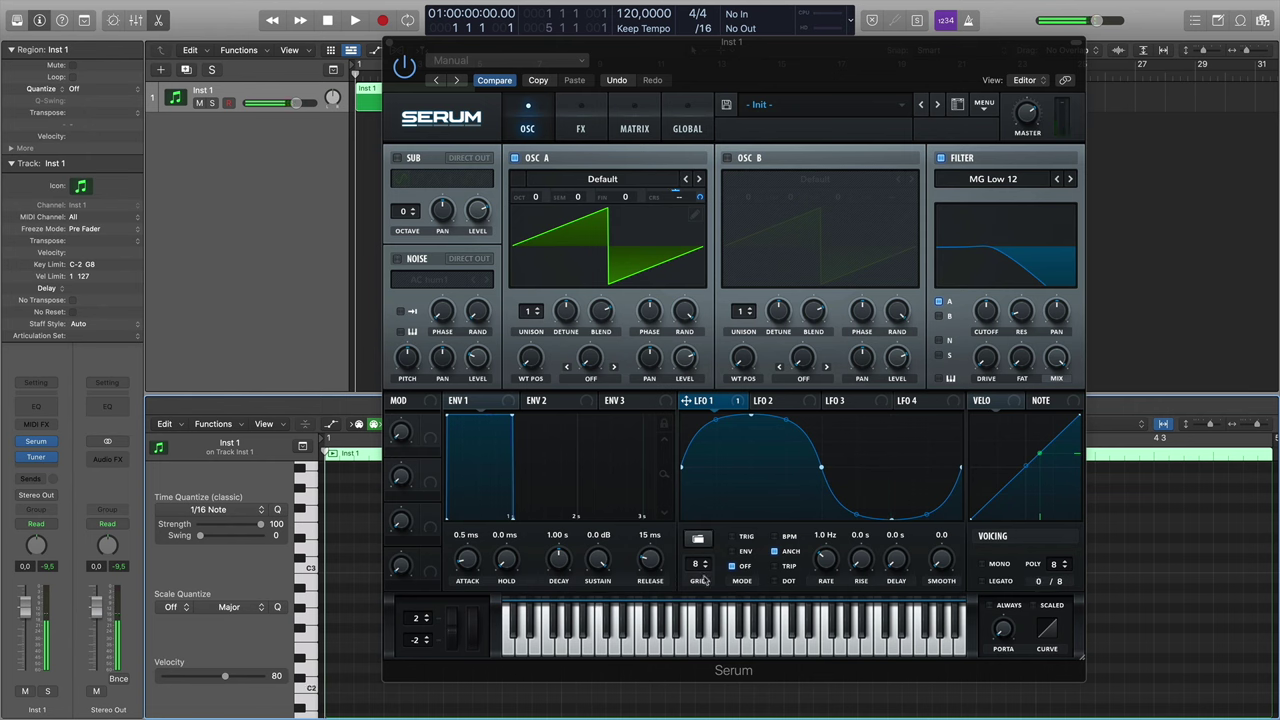
# Raise the LFO 1 rate to 100 Hz and play C2 to hear the fast pitch modulation.
pyautogui.moveTo(835, 562); pyautogui.dragTo(836, 459)
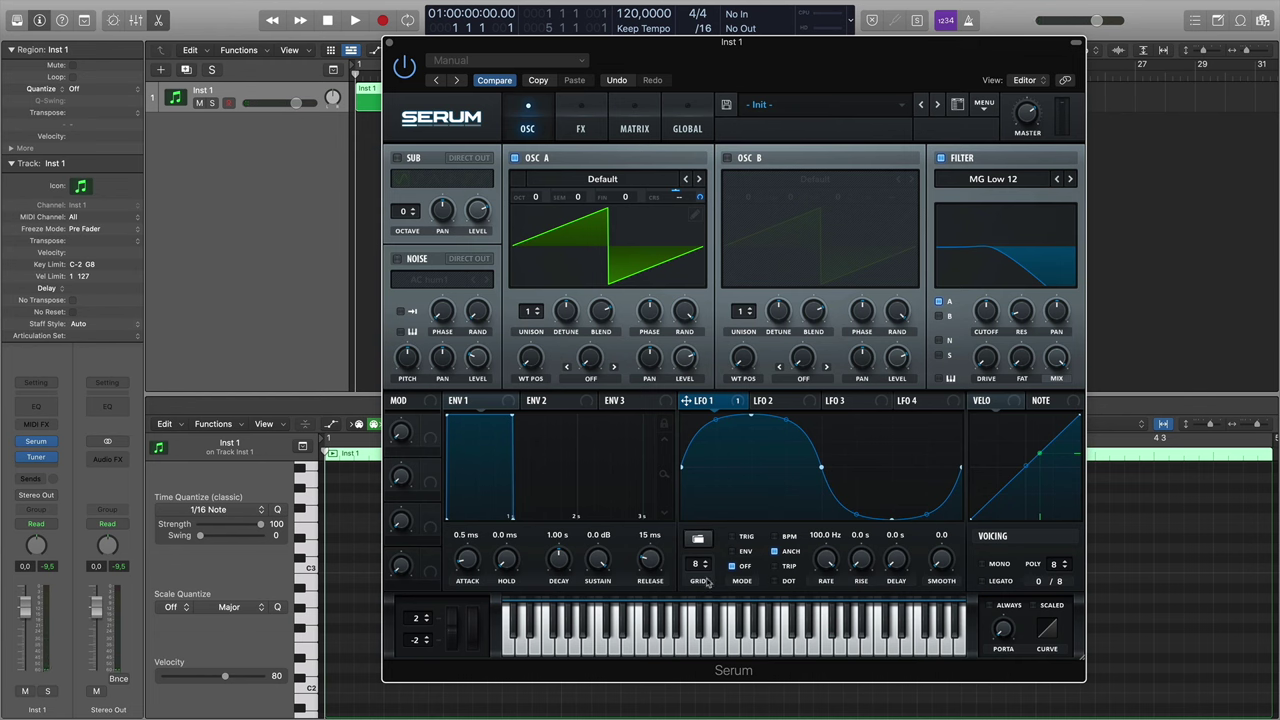
pyautogui.click(308, 693)
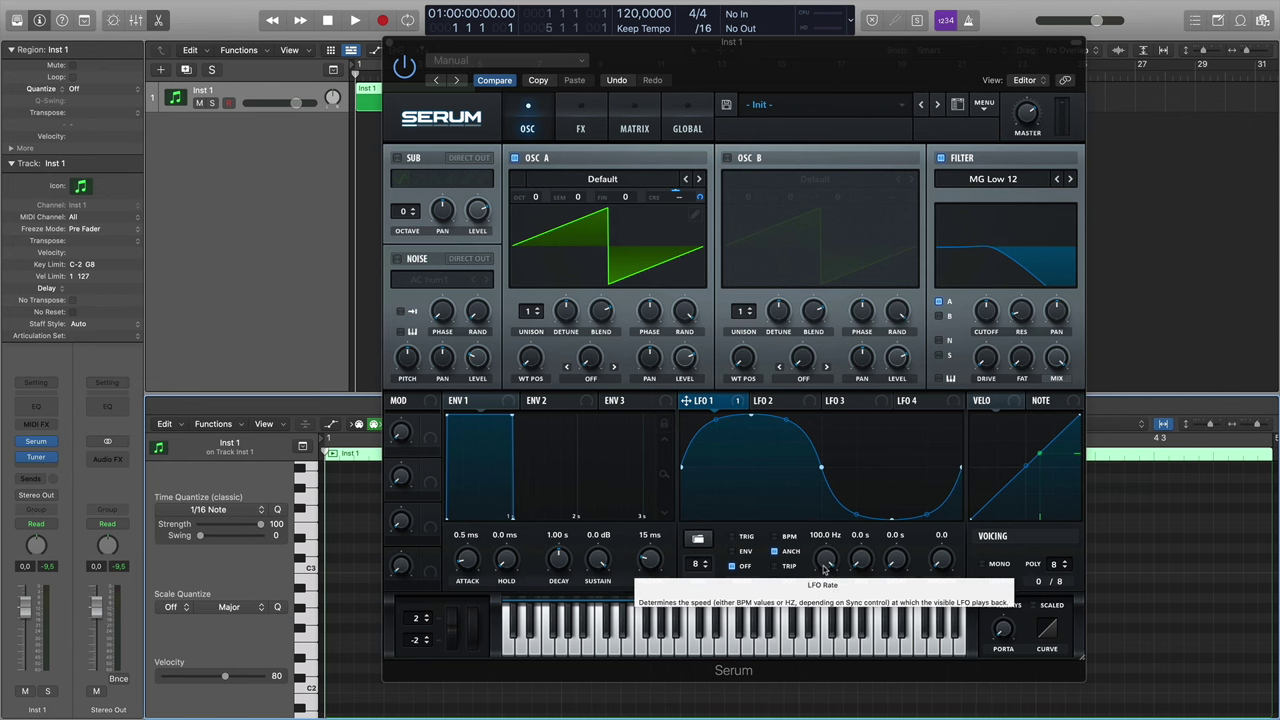
# Set the LFO 1 rate to 5.9 Hz and remove all modulators from OSC A's coarse pitch.
pyautogui.moveTo(824, 568); pyautogui.dragTo(790, 582)
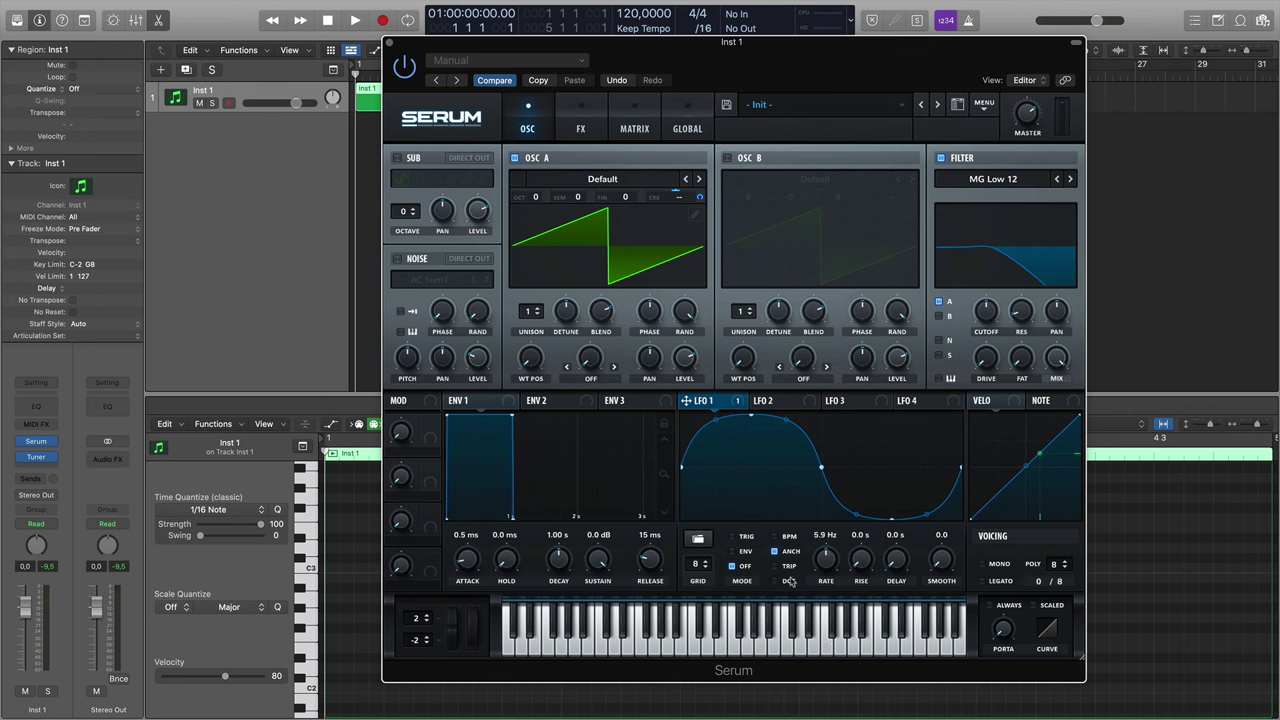
pyautogui.rightClick(699, 197)
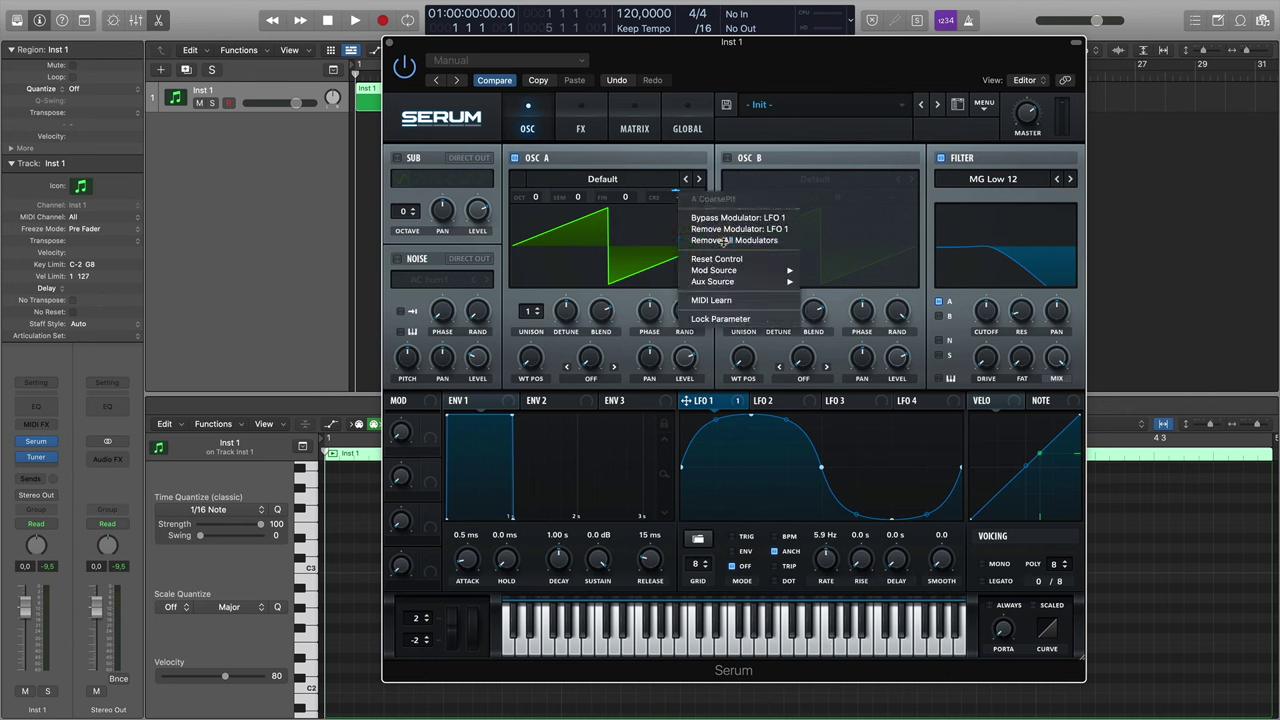
pyautogui.click(723, 242)
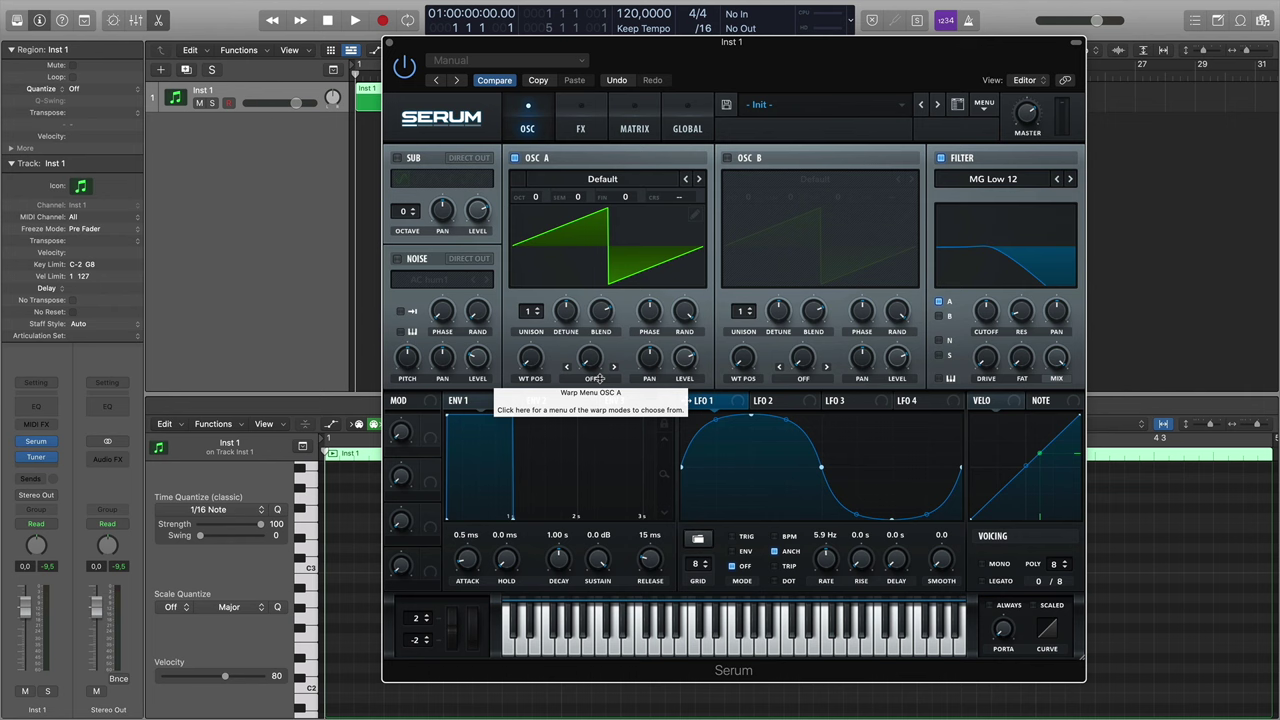
# Switch on the SUB oscillator and open the warp mode choices for OSC A.
pyautogui.click(396, 158)
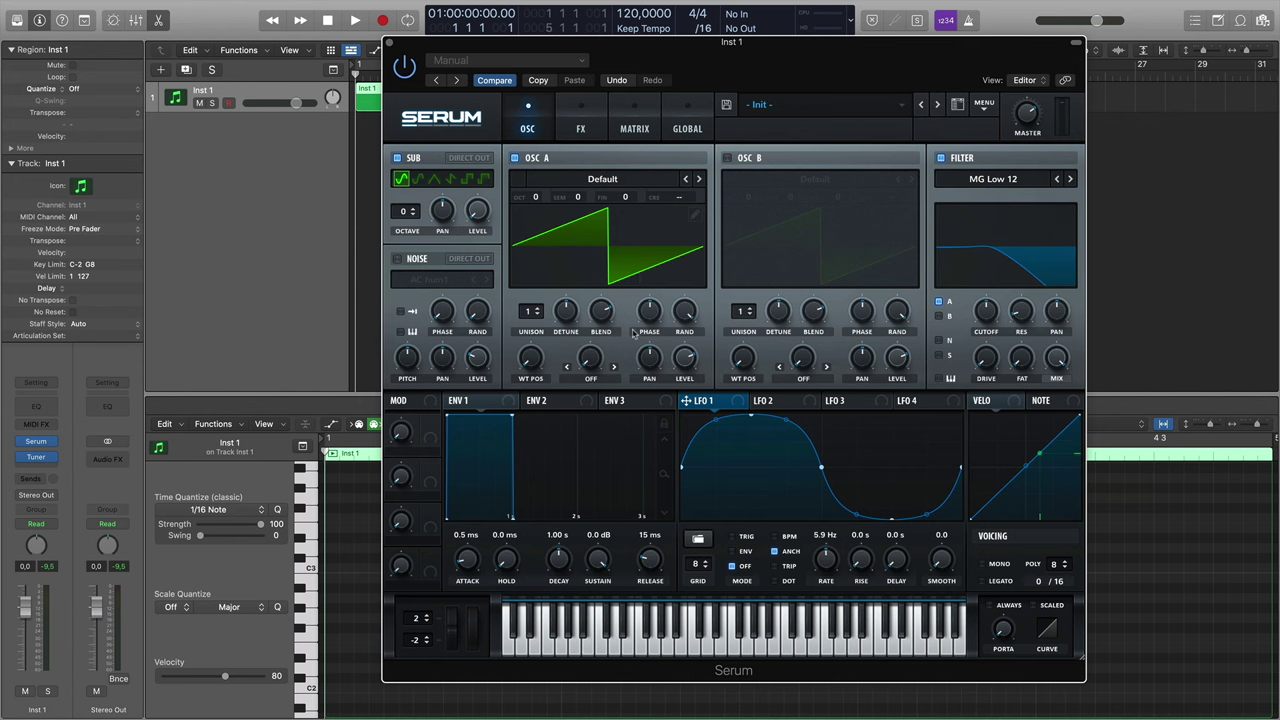
pyautogui.click(603, 386)
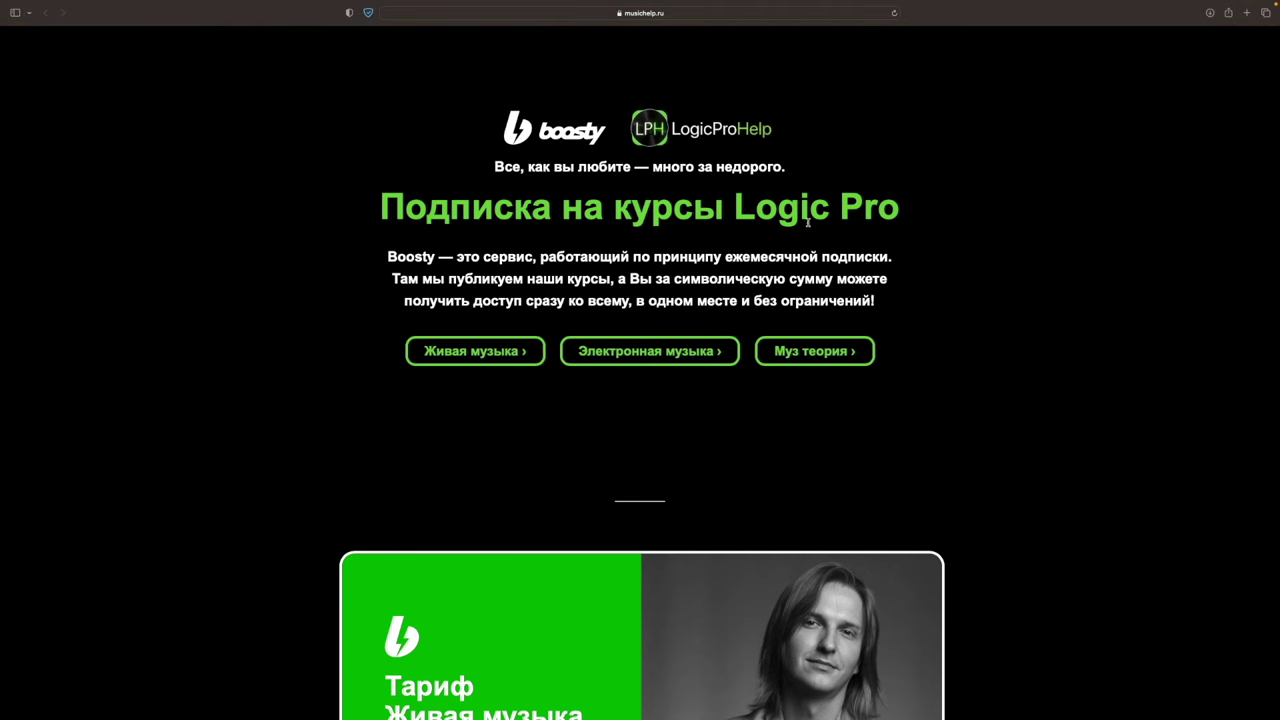
# Look through the Logic Pro course subscription page on musichelp.ru, from the introduction down to the "Электро музыка" plan.
pyautogui.scroll(-2, 1063, 263)
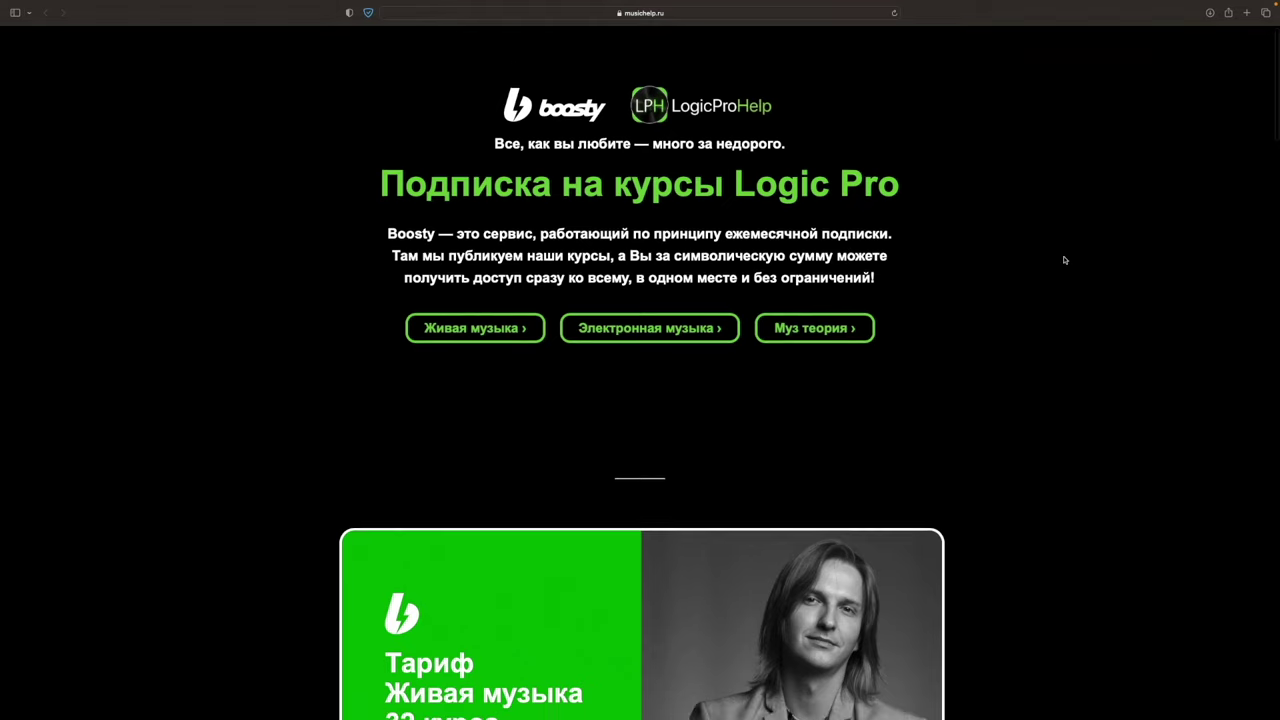
pyautogui.scroll(-5, 1065, 260)
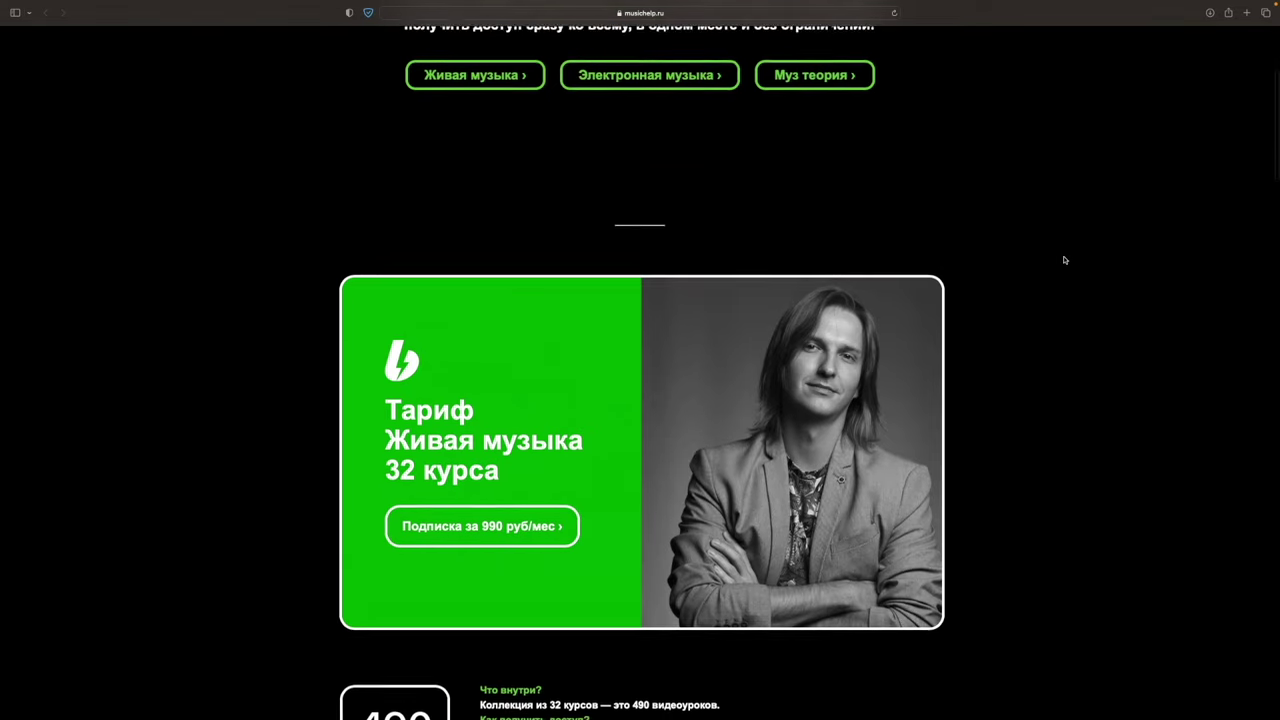
pyautogui.scroll(-4, 1065, 260)
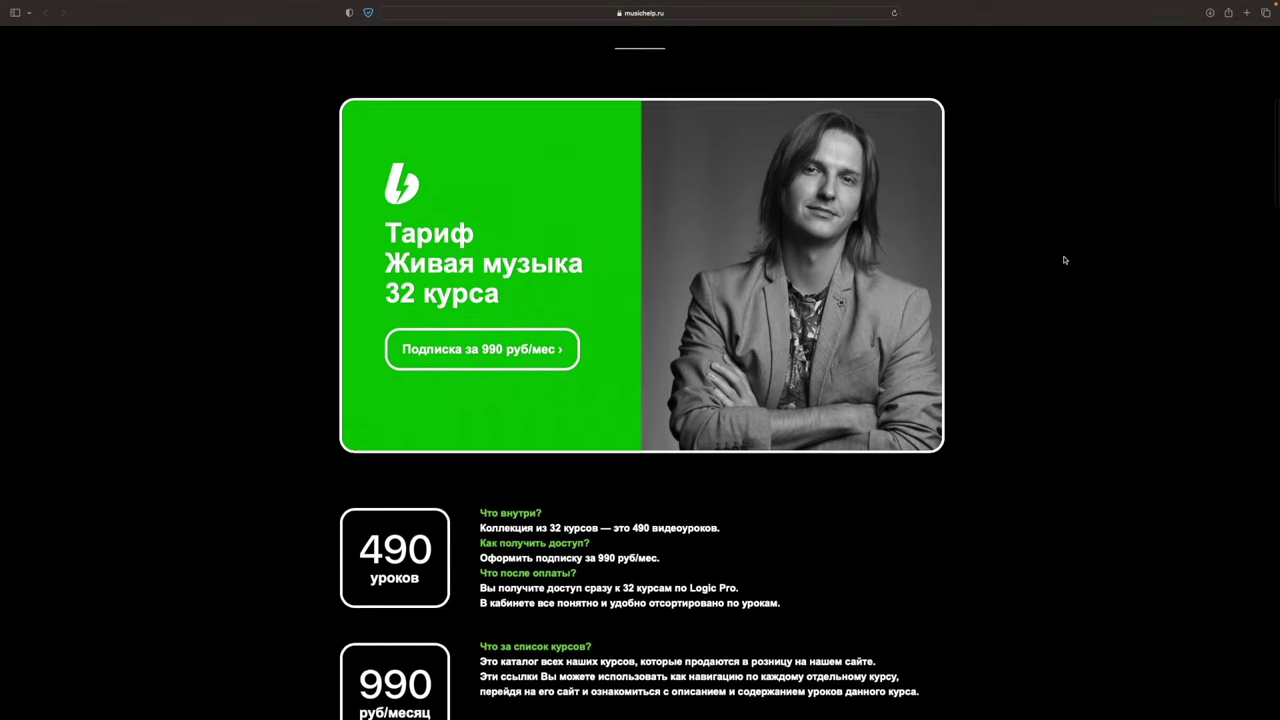
pyautogui.scroll(-5, 1065, 260)
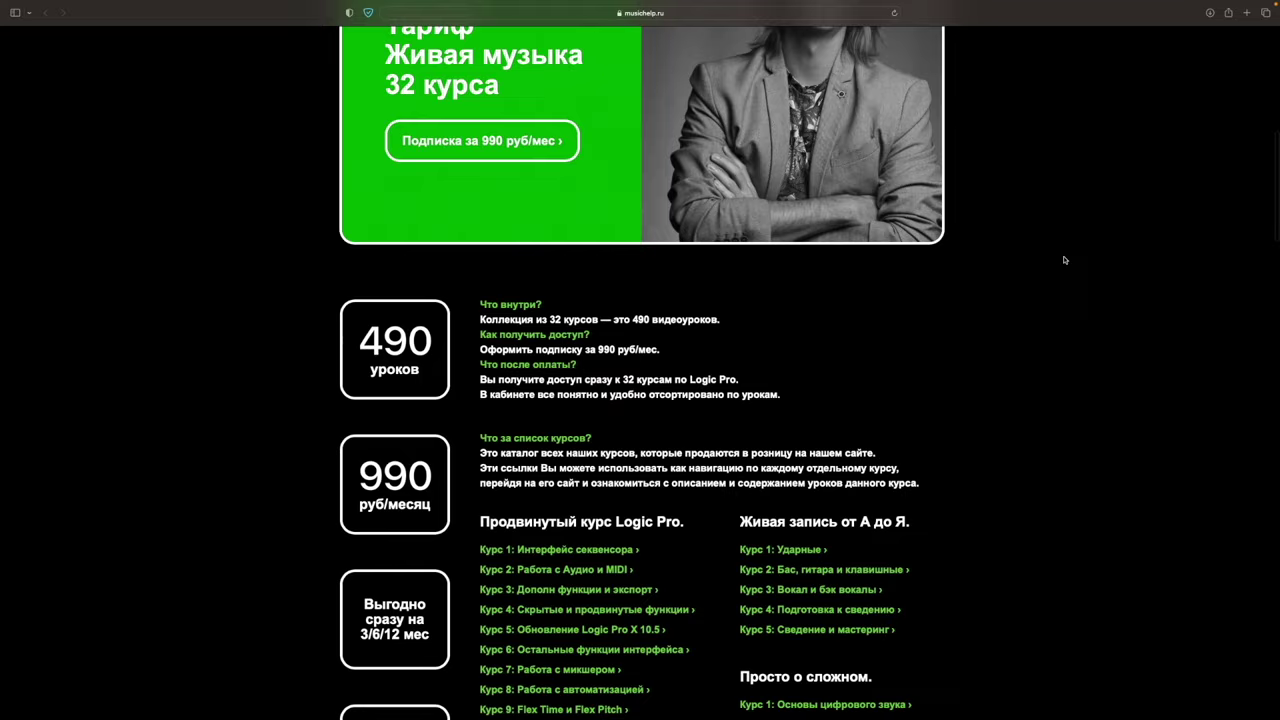
pyautogui.scroll(-4, 1065, 260)
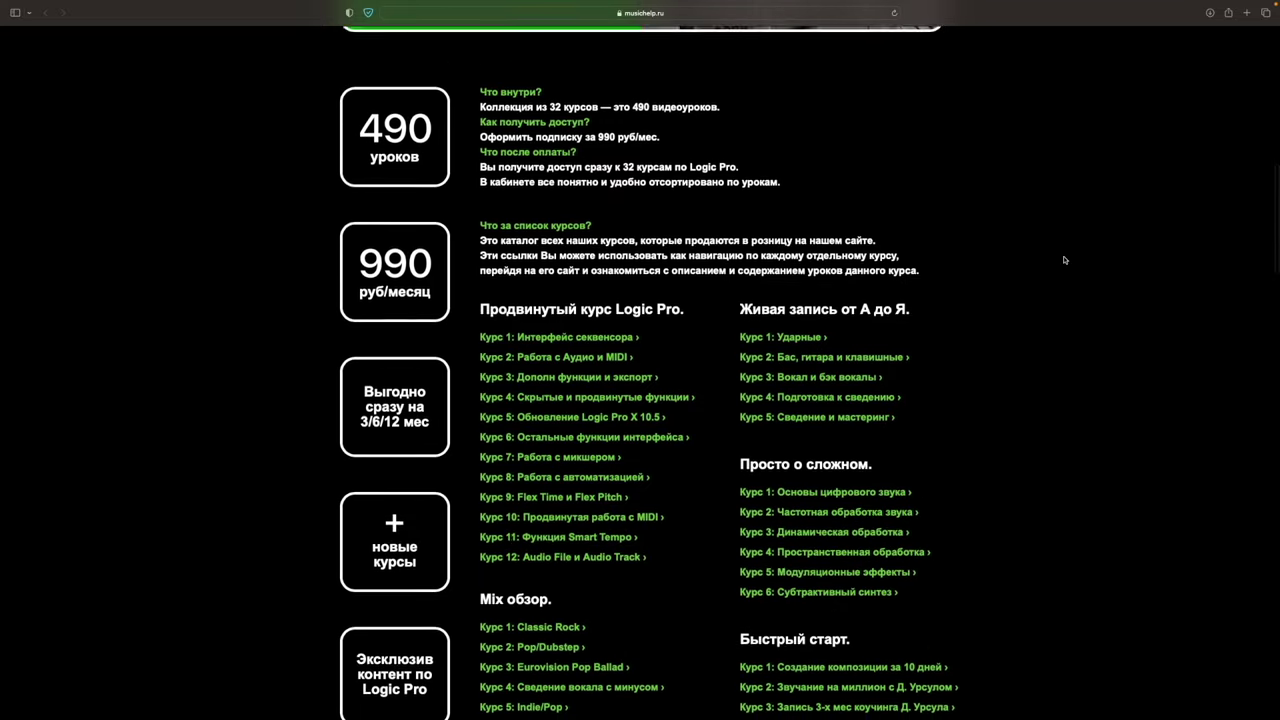
pyautogui.scroll(-1, 1065, 260)
pyautogui.scroll(-3, 1065, 260)
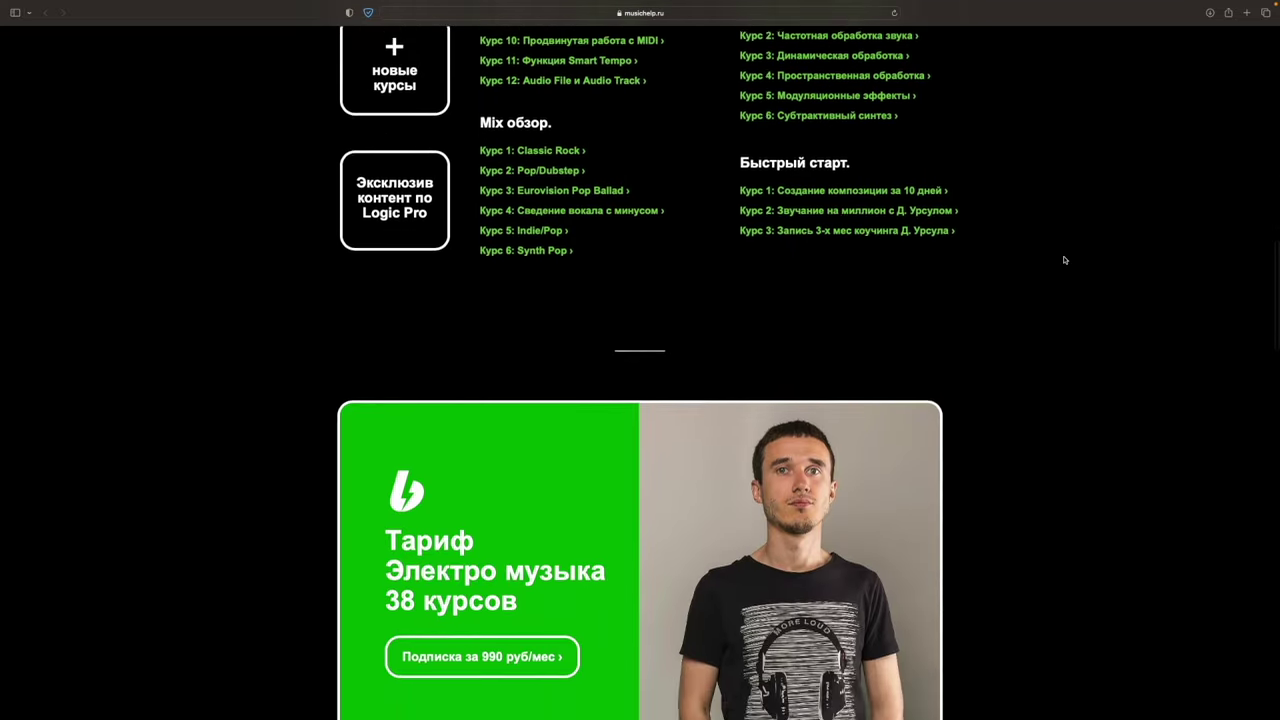
# Look through the "Электро музыка" and "Муз теория" plans down to the end of the course page, and return to its beginning.
pyautogui.scroll(-7, 1065, 260)
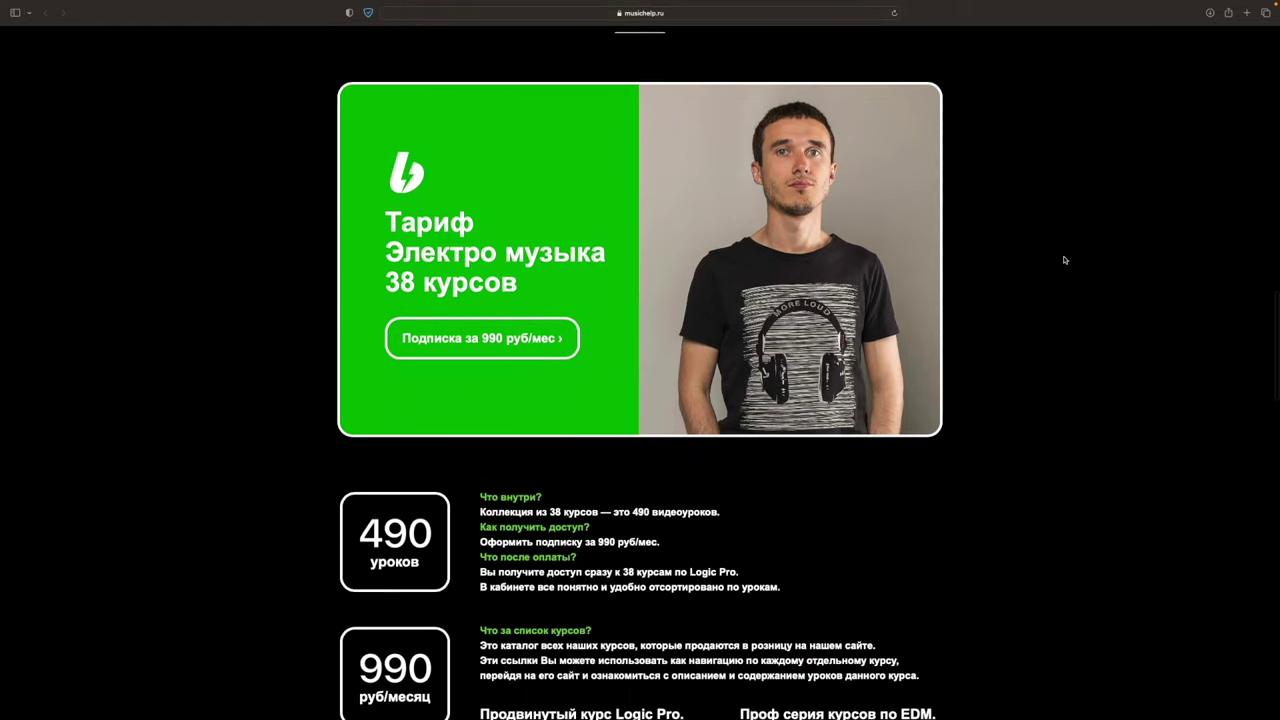
pyautogui.scroll(-9, 1065, 260)
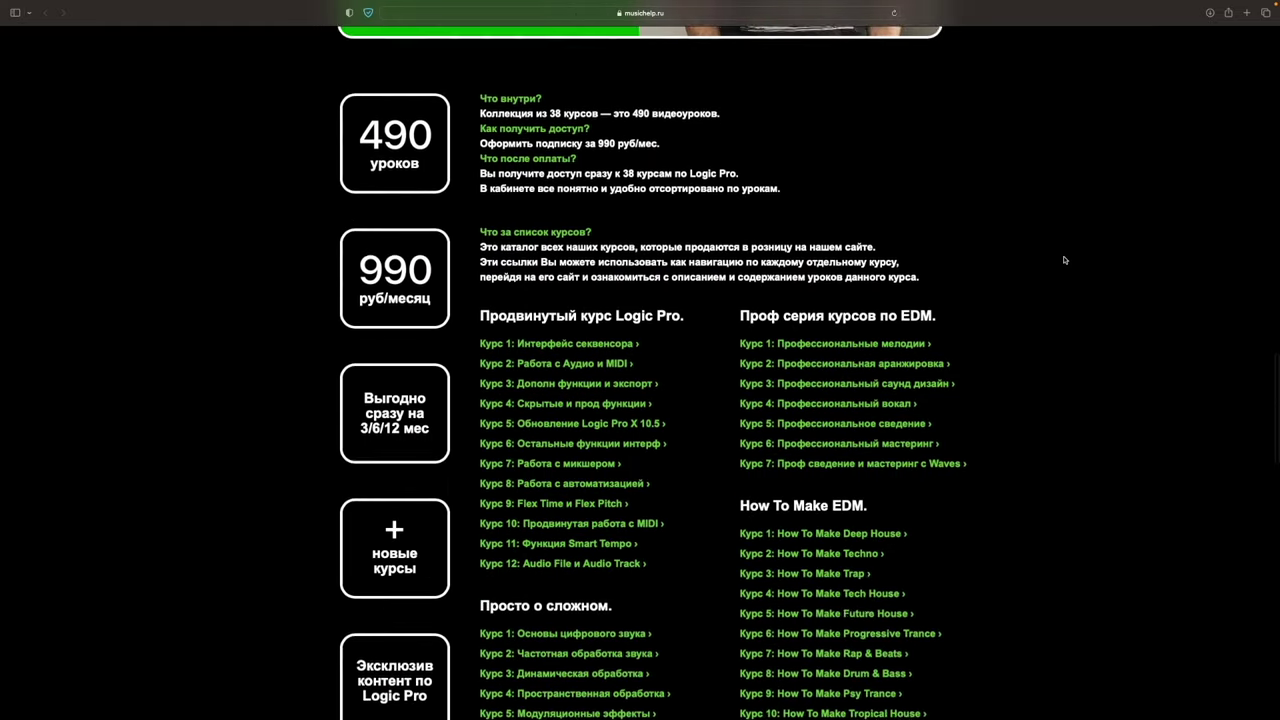
pyautogui.scroll(-6, 815, 360)
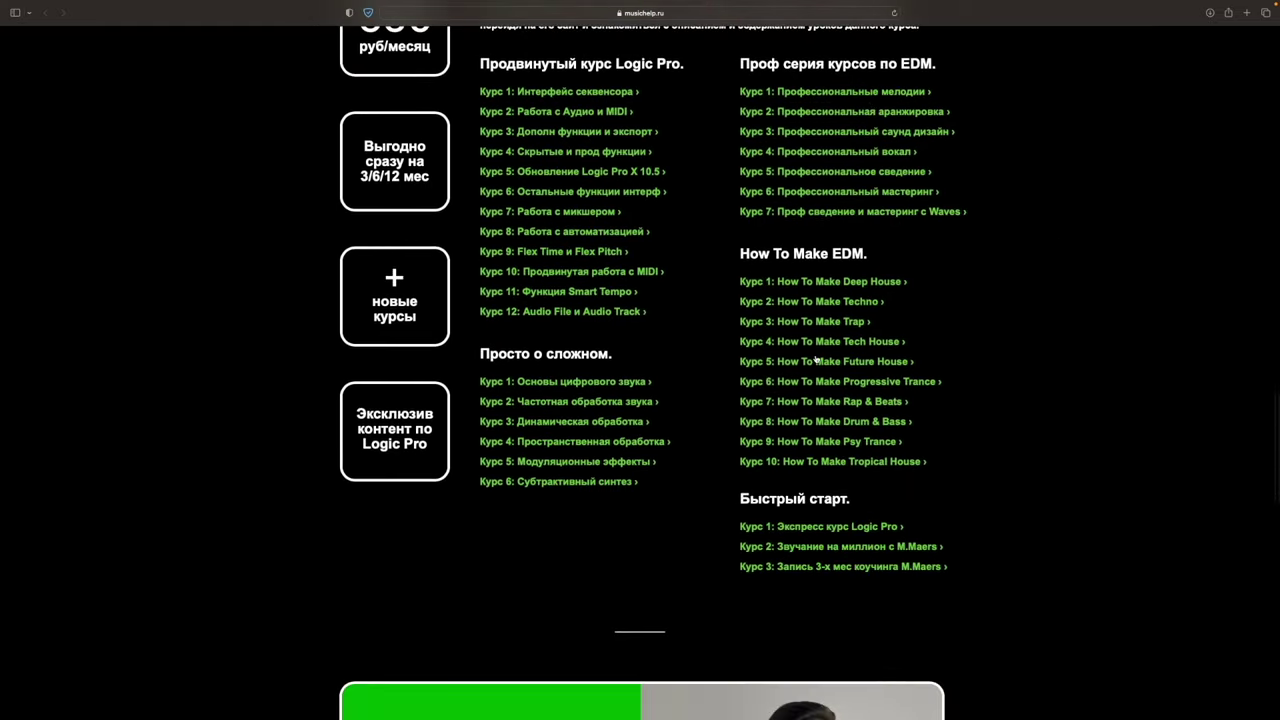
pyautogui.scroll(-9, 815, 360)
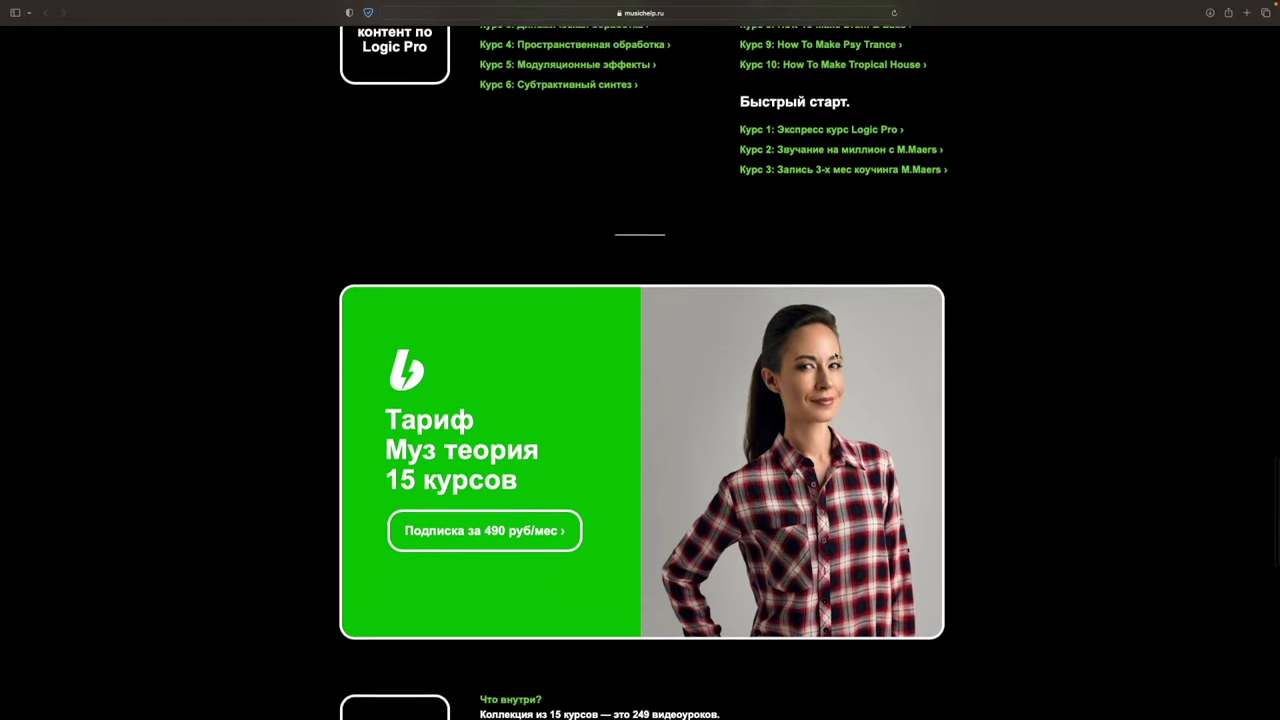
pyautogui.scroll(-12, 839, 367)
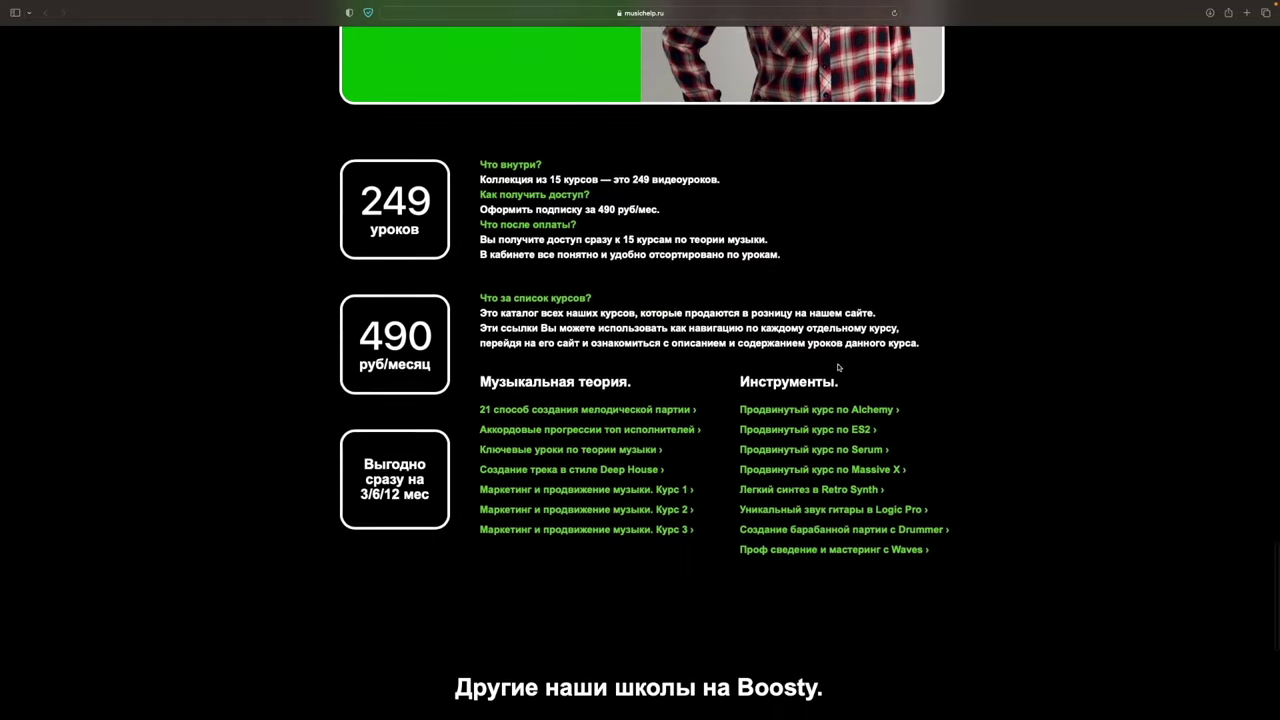
pyautogui.scroll(-7, 839, 367)
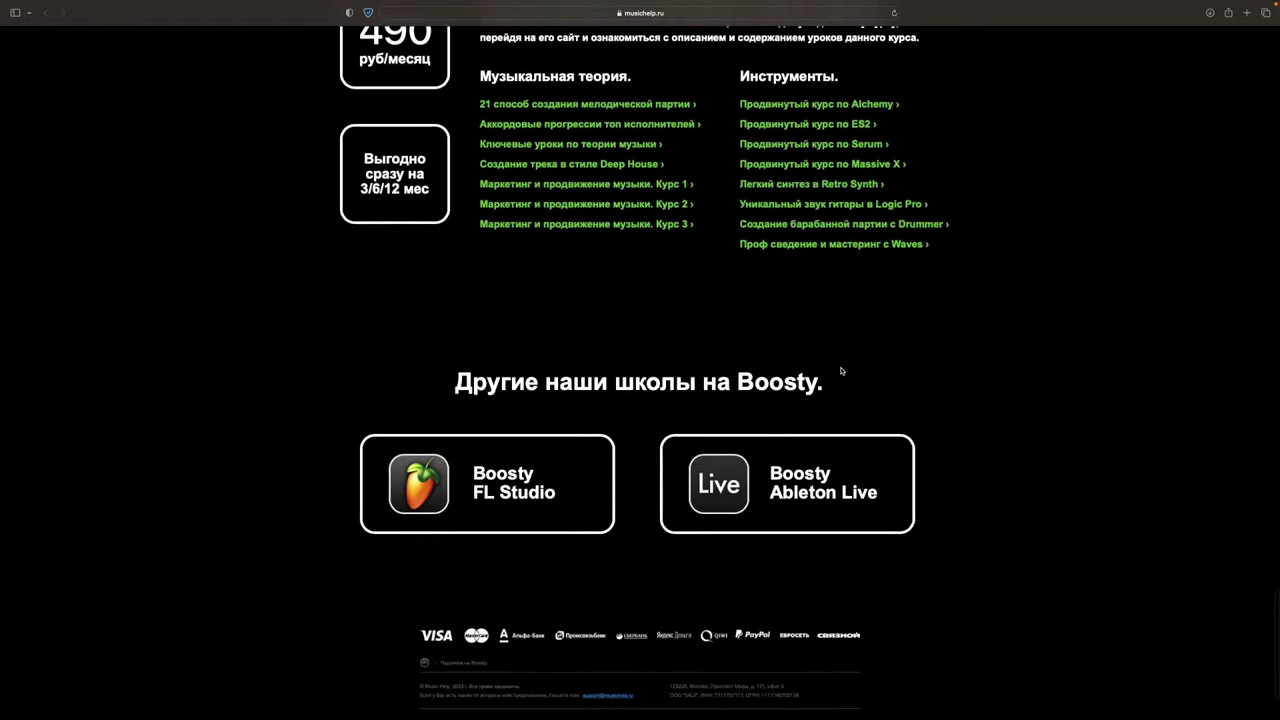
pyautogui.scroll(20, 841, 371)
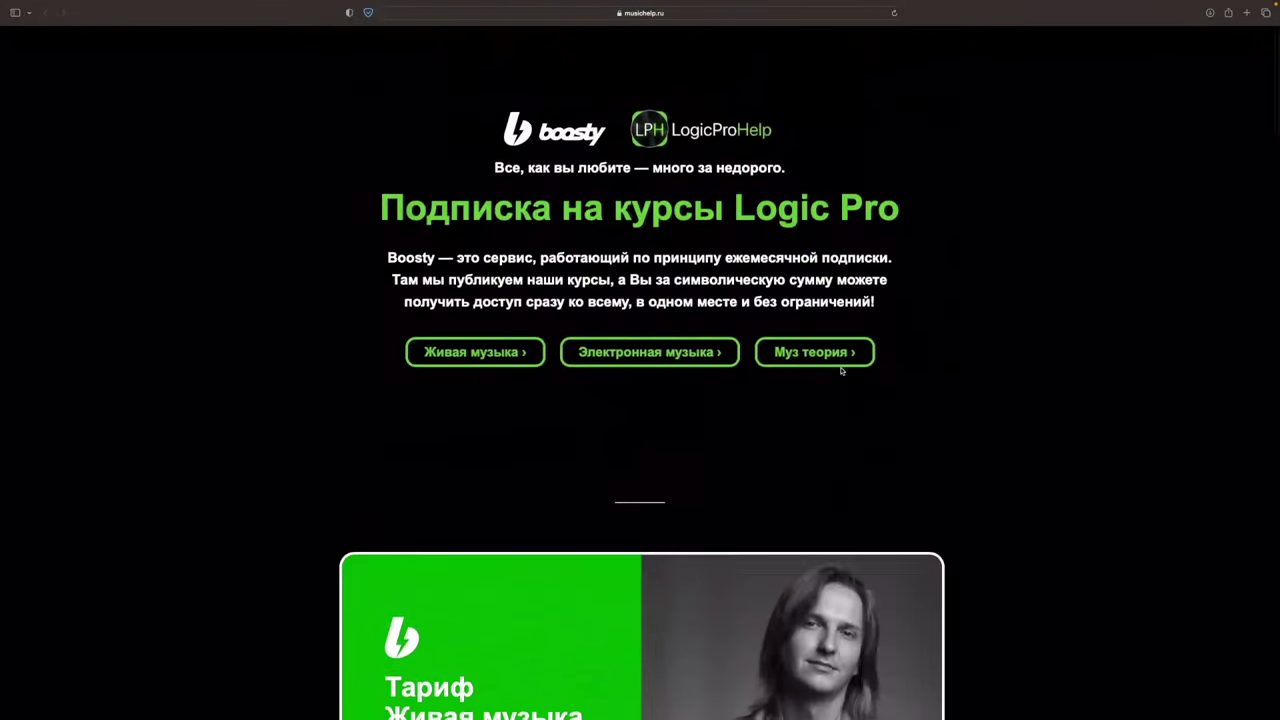
pyautogui.scroll(-9, 841, 371)
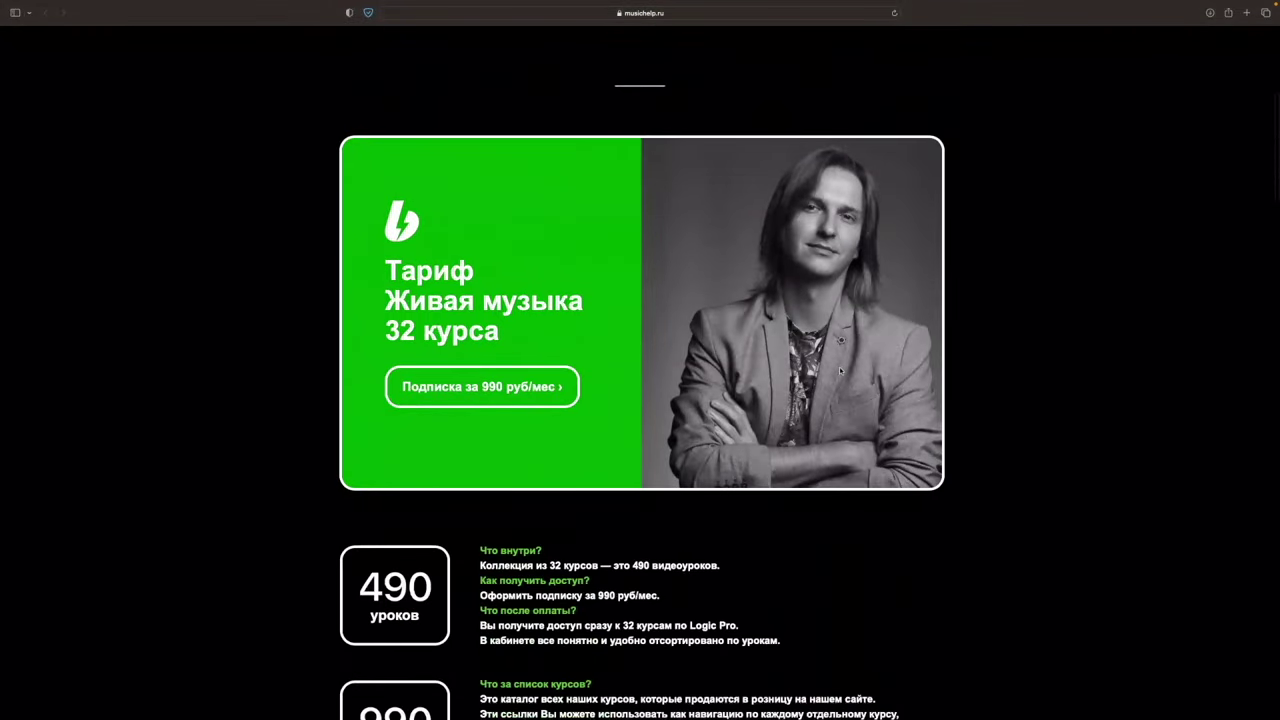
pyautogui.scroll(9, 600, 443)
# Open the "Живая музыка" plan's subscription page on Boosty and start subscribing, signing in through VK.
pyautogui.click(457, 354)
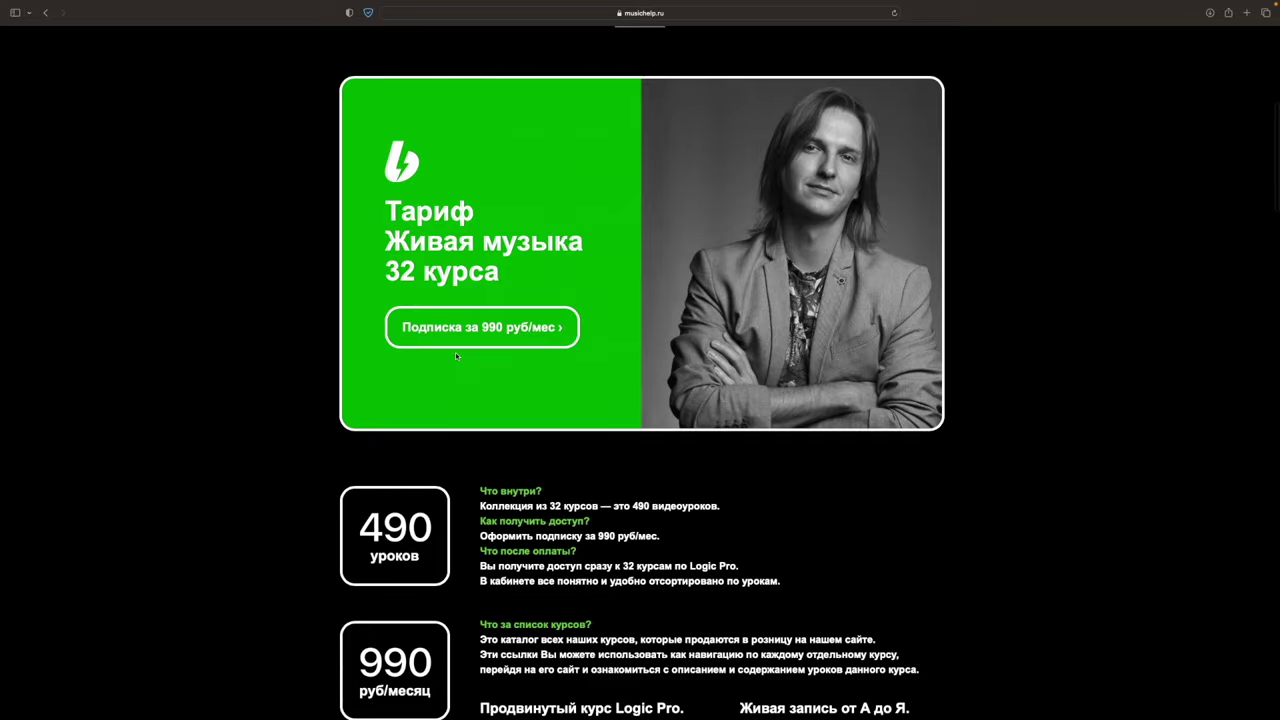
pyautogui.click(458, 340)
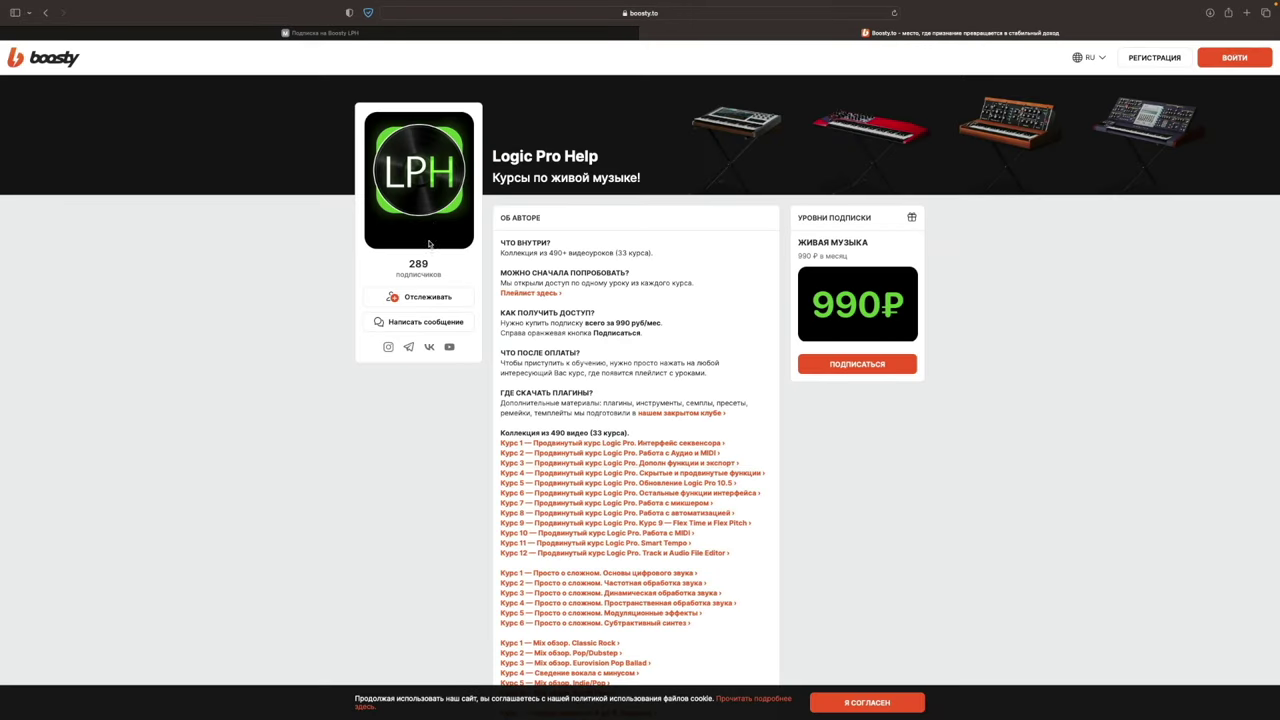
pyautogui.click(819, 370)
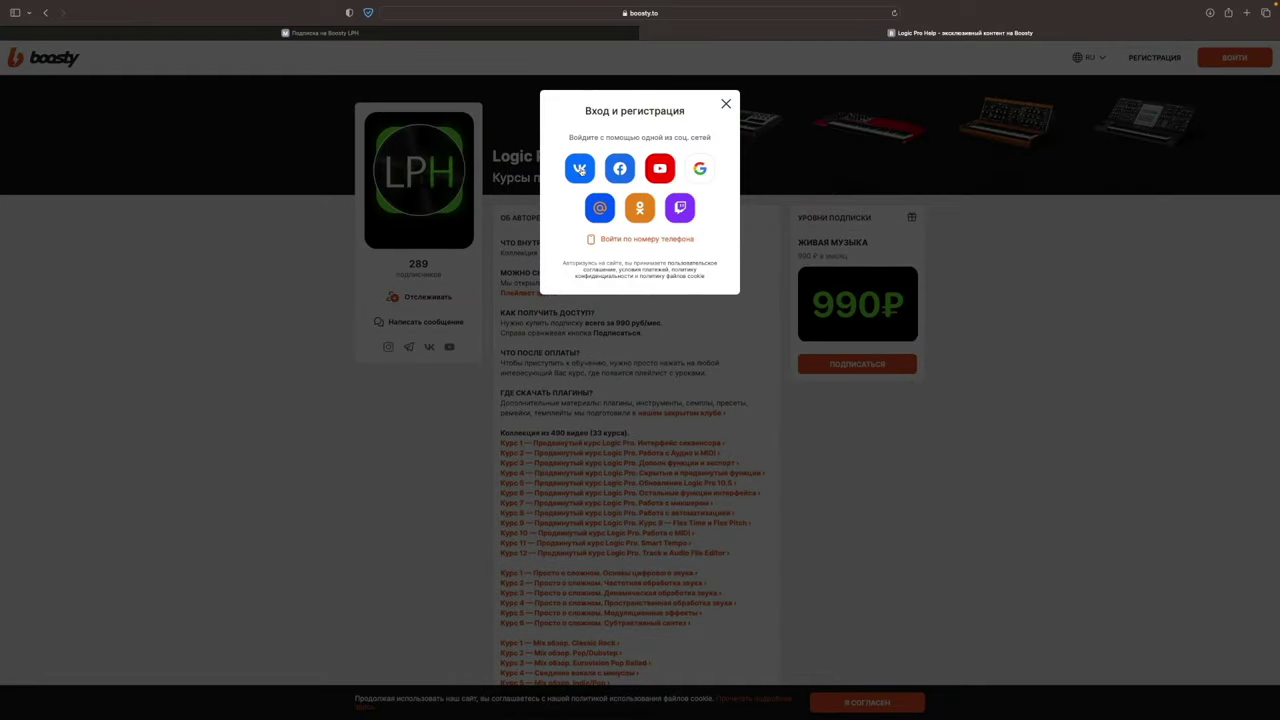
pyautogui.click(581, 170)
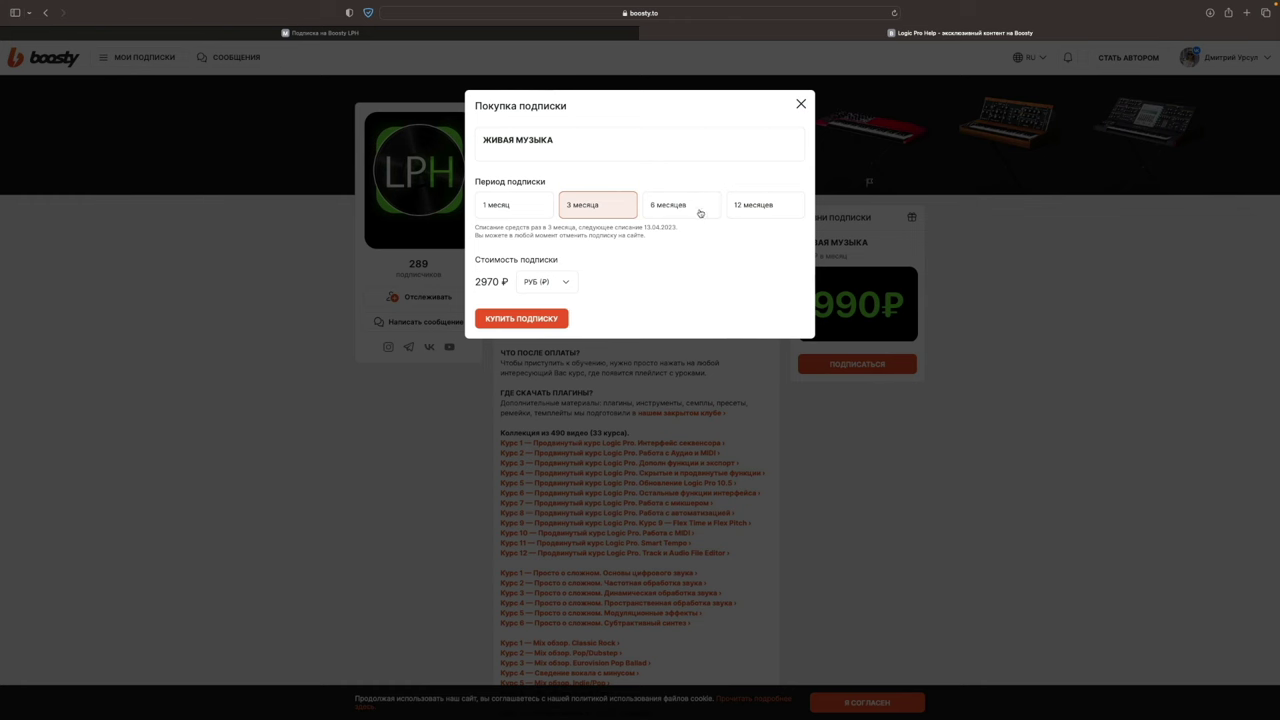
# Try the 6- and 12-month subscription periods, select the 1-month period and proceed to buy the subscription.
pyautogui.click(700, 213)
pyautogui.click(749, 213)
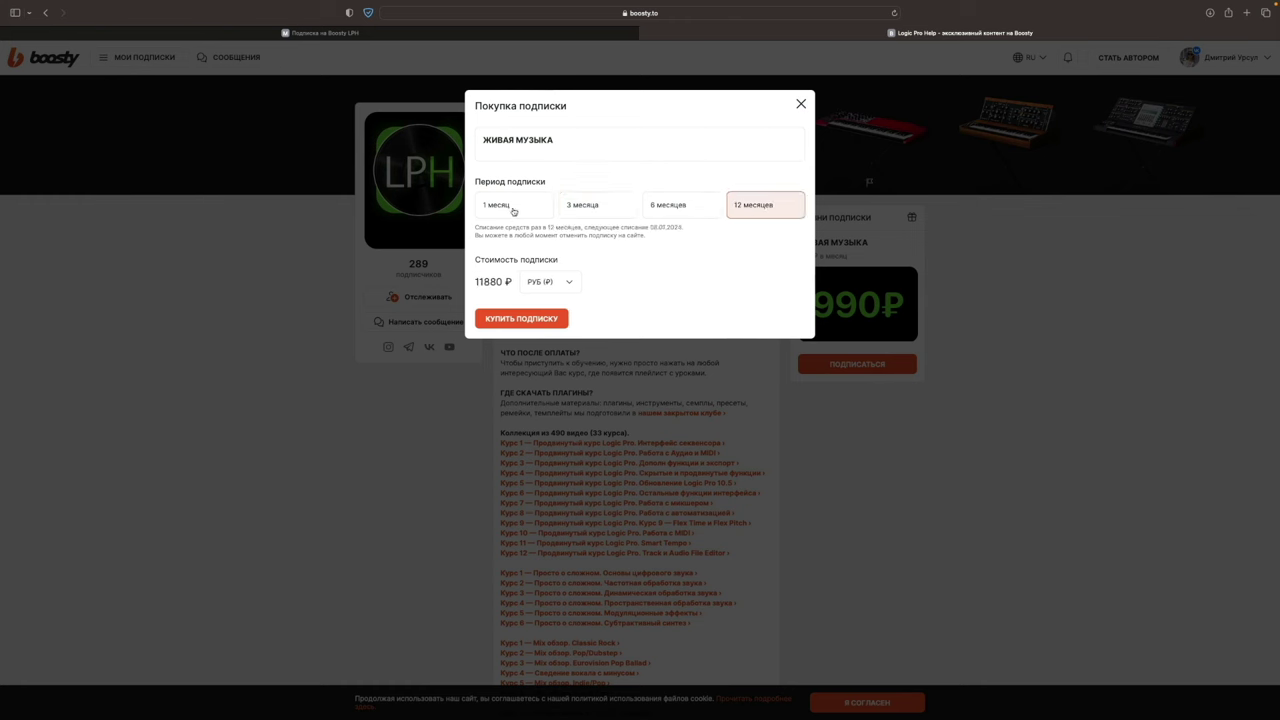
pyautogui.click(515, 213)
pyautogui.click(521, 318)
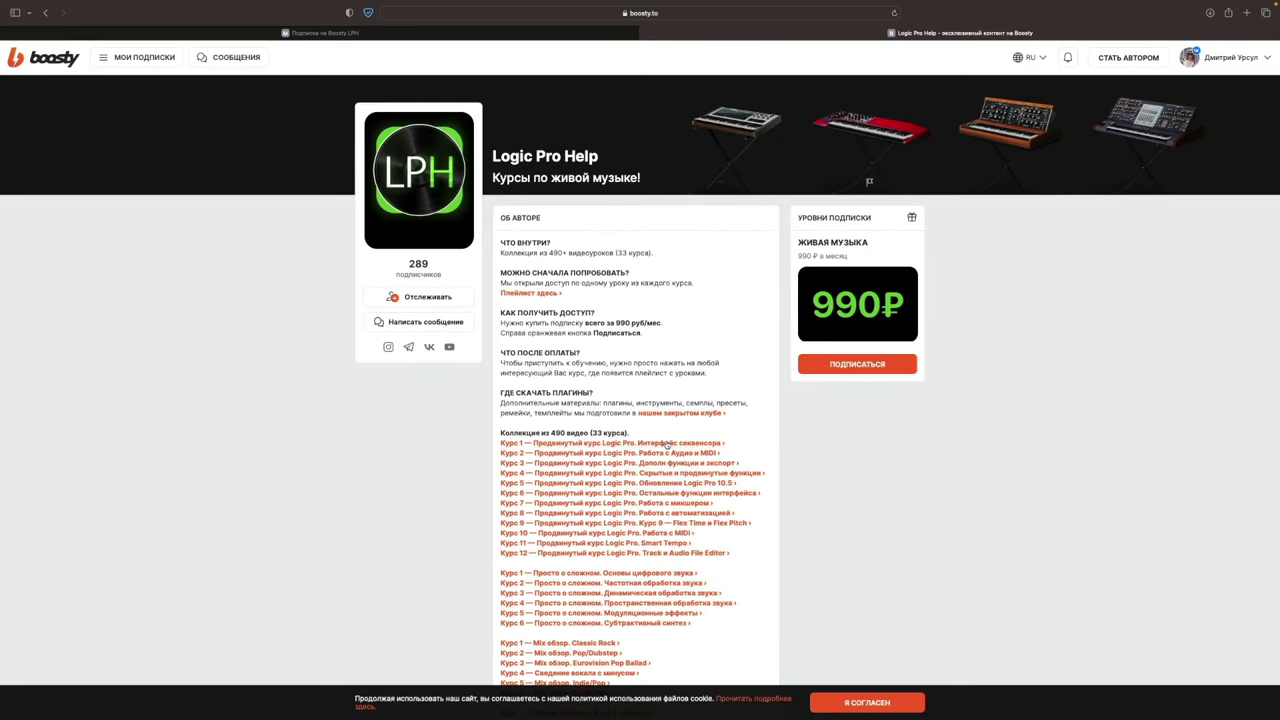
# Look over the course list on the Boosty page and return to the musichelp.ru subscription page.
pyautogui.scroll(-2, 666, 444)
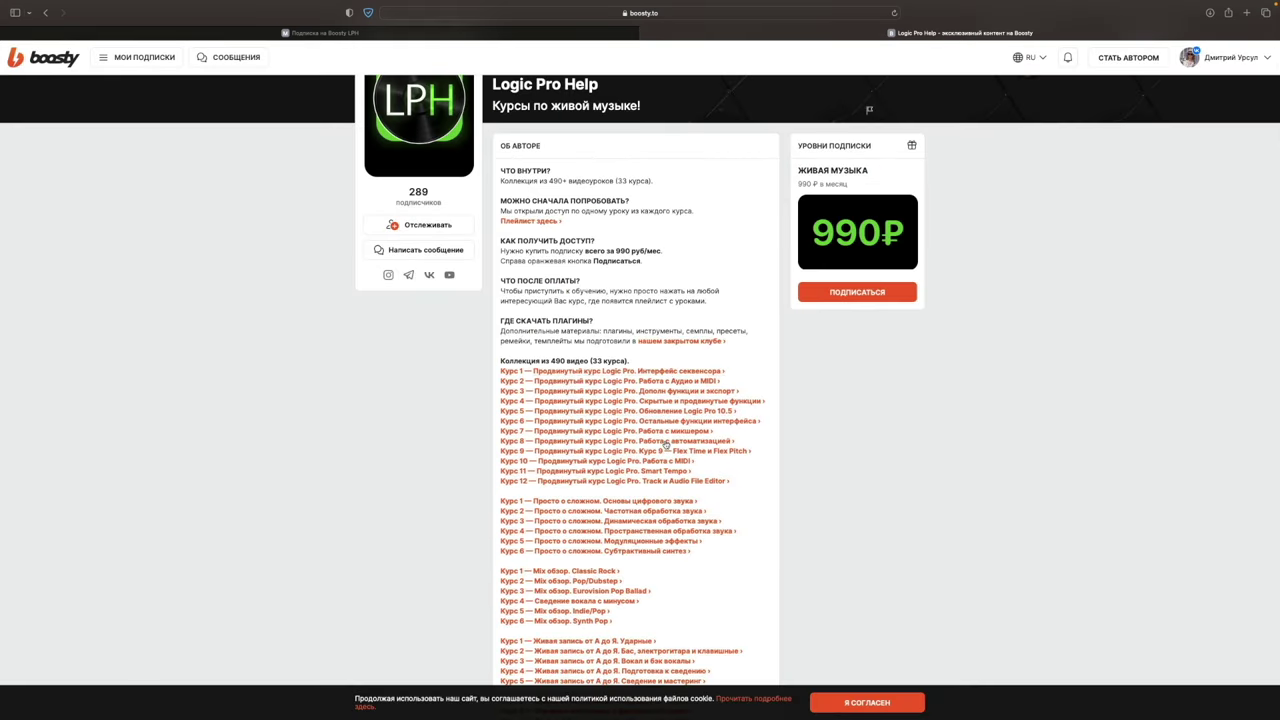
pyautogui.scroll(-1, 581, 538)
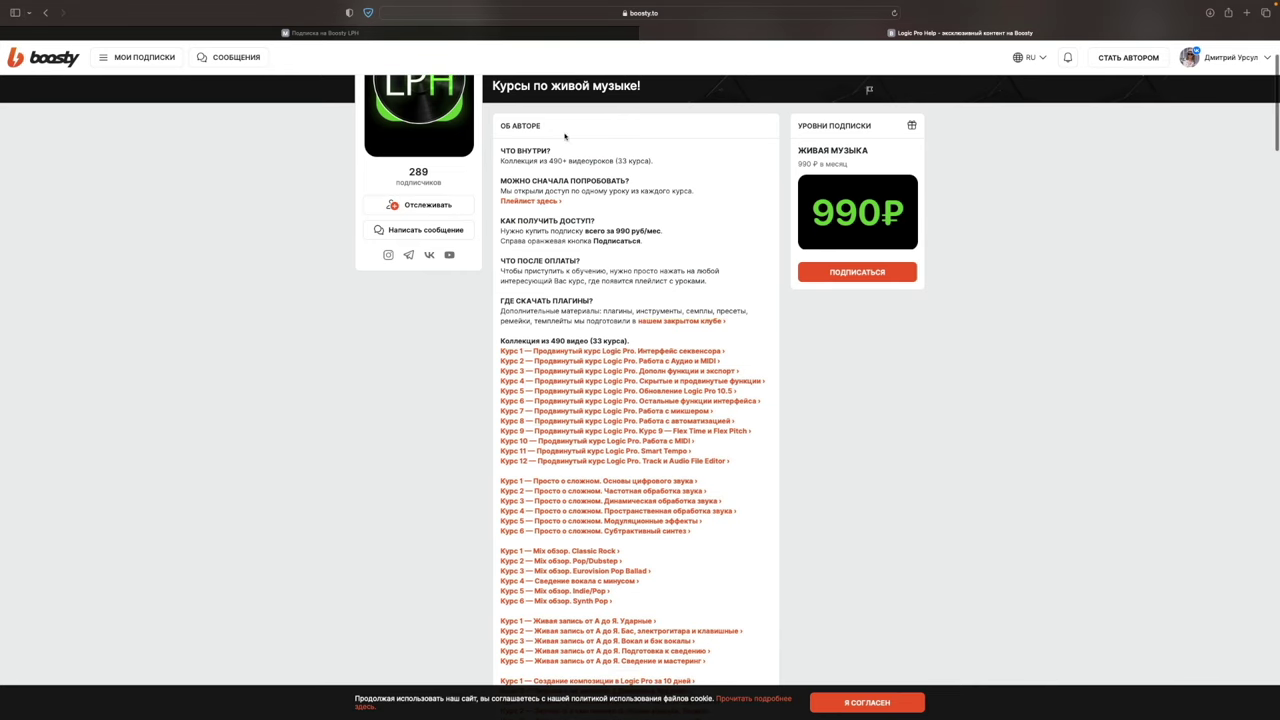
pyautogui.click(450, 36)
pyautogui.scroll(5, 582, 276)
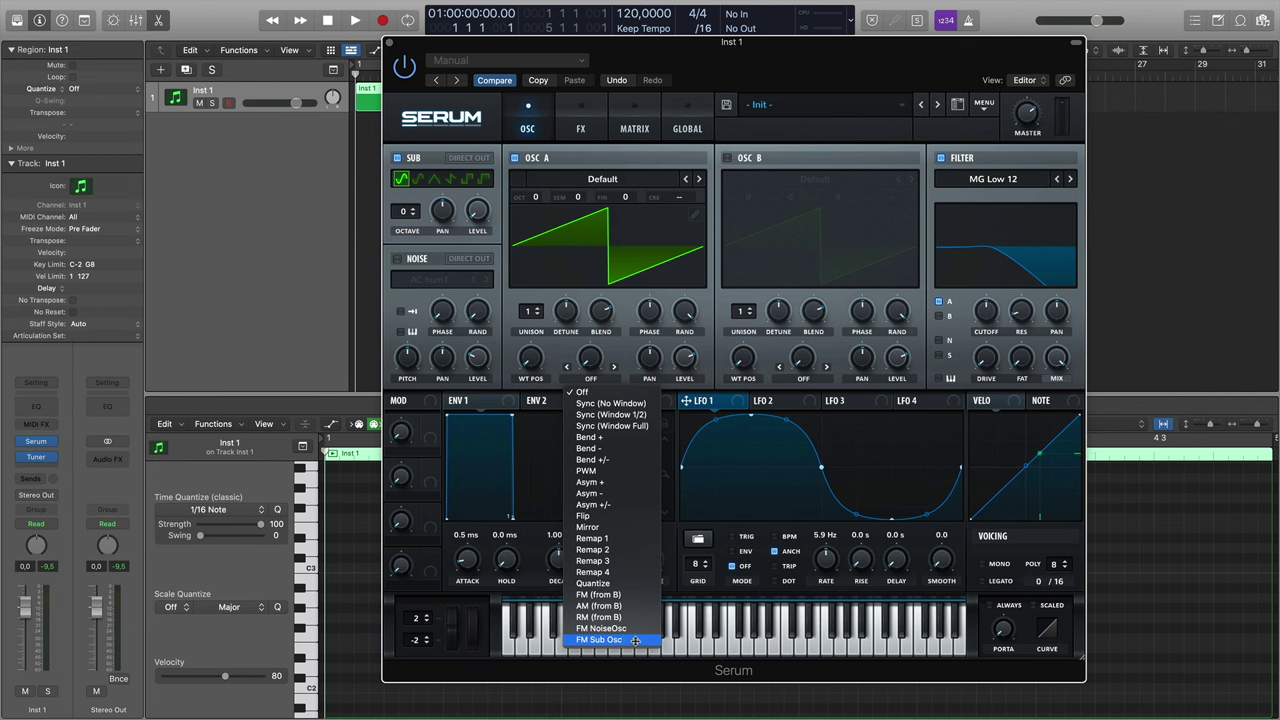
# Back in Serum in Logic Pro, set OSC A's warp mode to FM Sub Osc and raise the warp amount slightly.
pyautogui.click(635, 640)
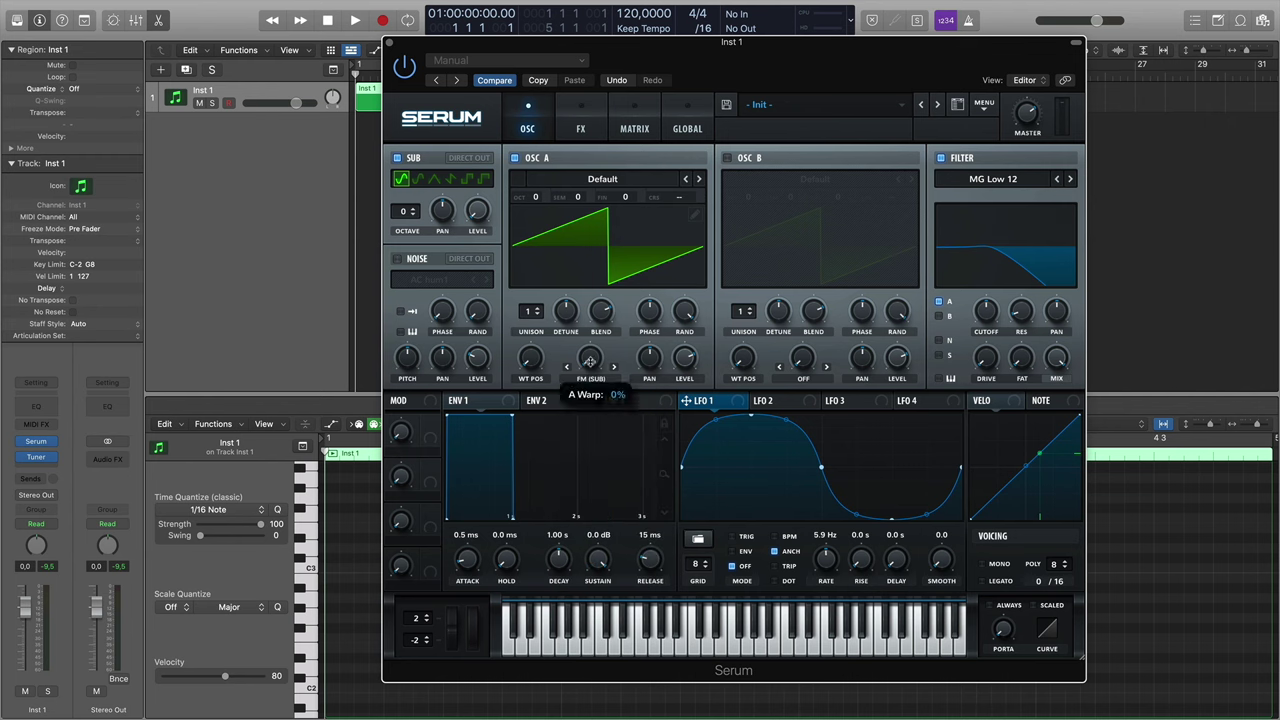
pyautogui.moveTo(591, 350)
pyautogui.moveTo(591, 350); pyautogui.dragTo(592, 348)
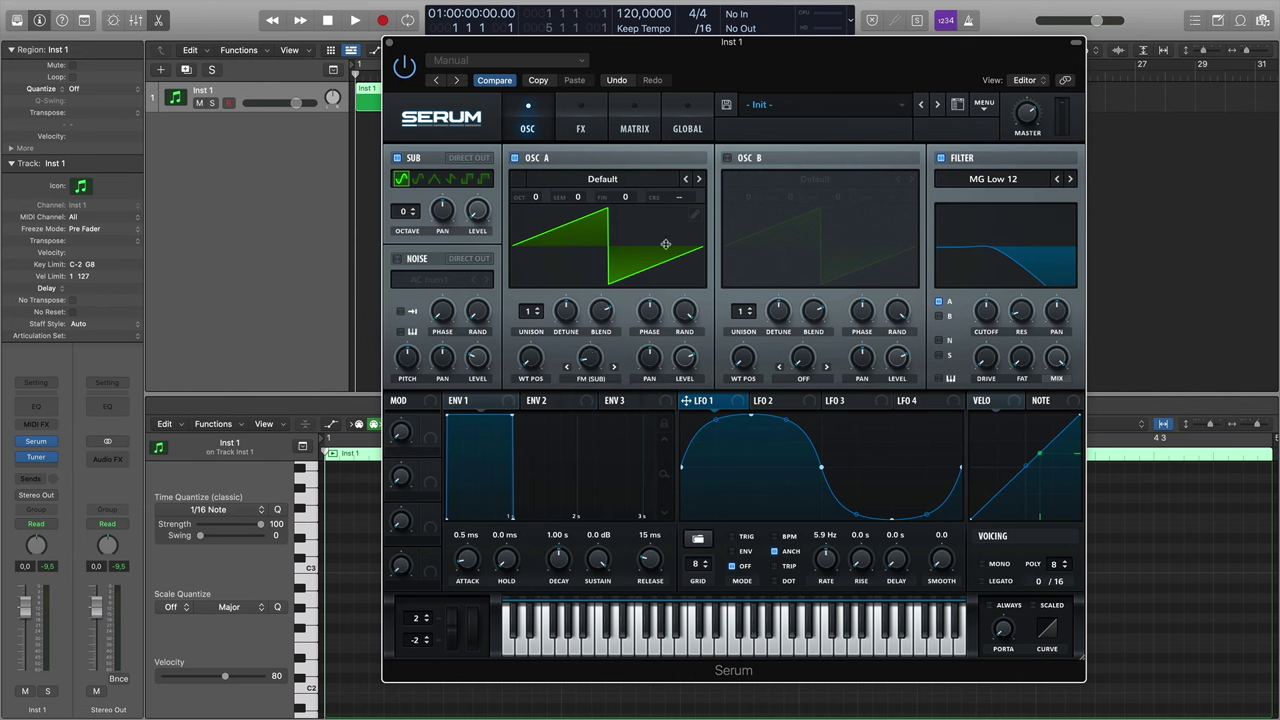
# Assign LFO 1 to OSC A's coarse pitch and remove that modulation again.
pyautogui.moveTo(687, 402); pyautogui.dragTo(679, 197)
pyautogui.moveTo(700, 199)
pyautogui.rightClick(700, 197)
pyautogui.click(716, 237)
# Set the SUB oscillator's octave to -4 and play C2, checking its pitch in the Tuner.
pyautogui.moveTo(406, 212)
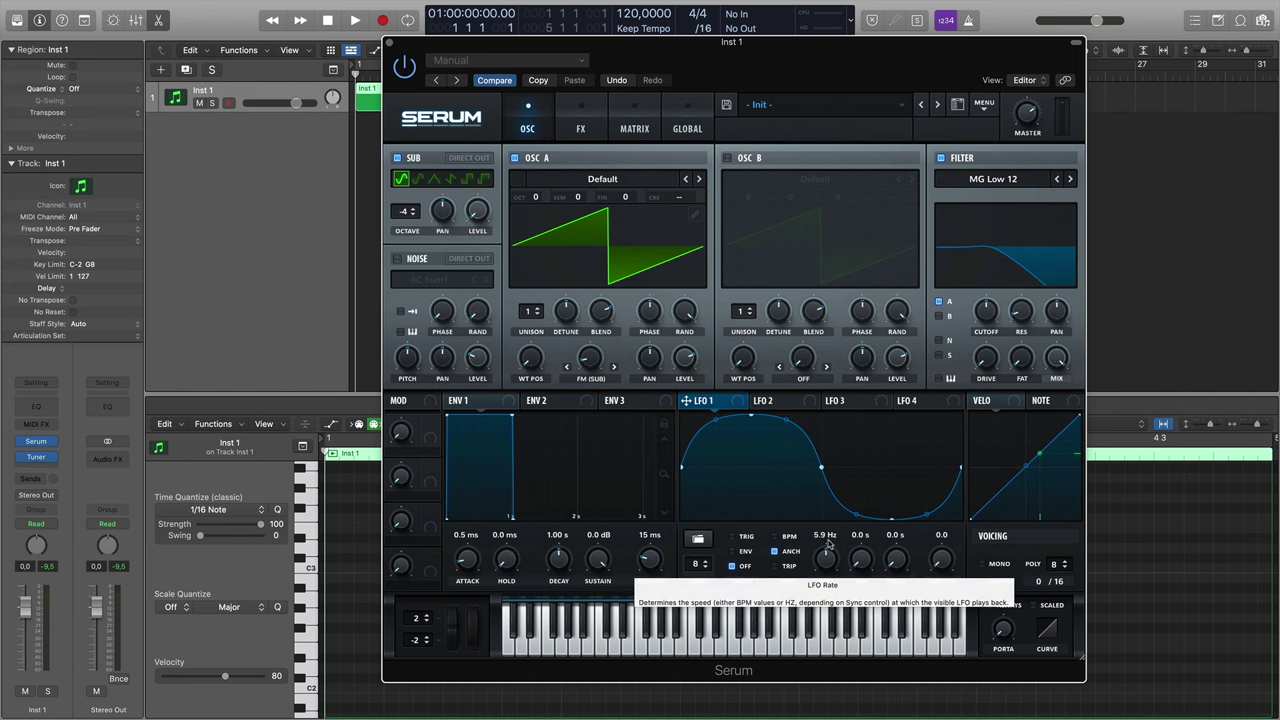
pyautogui.click(310, 690)
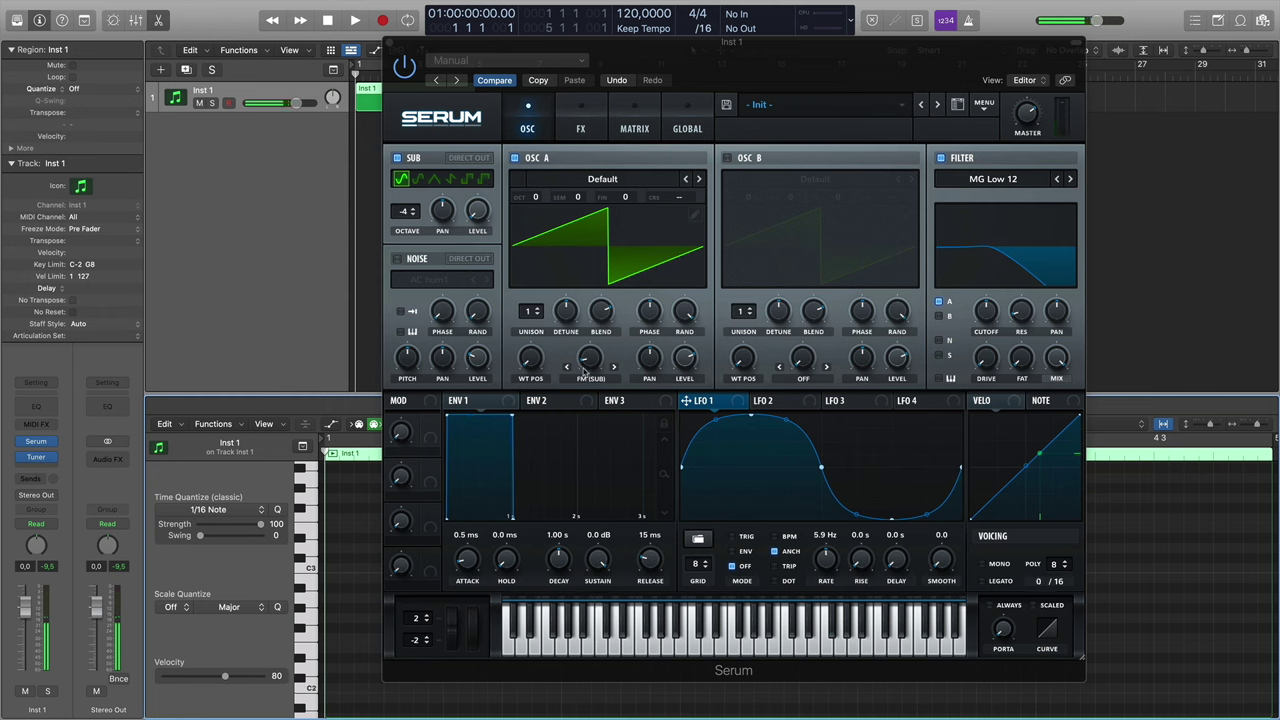
pyautogui.click(40, 458)
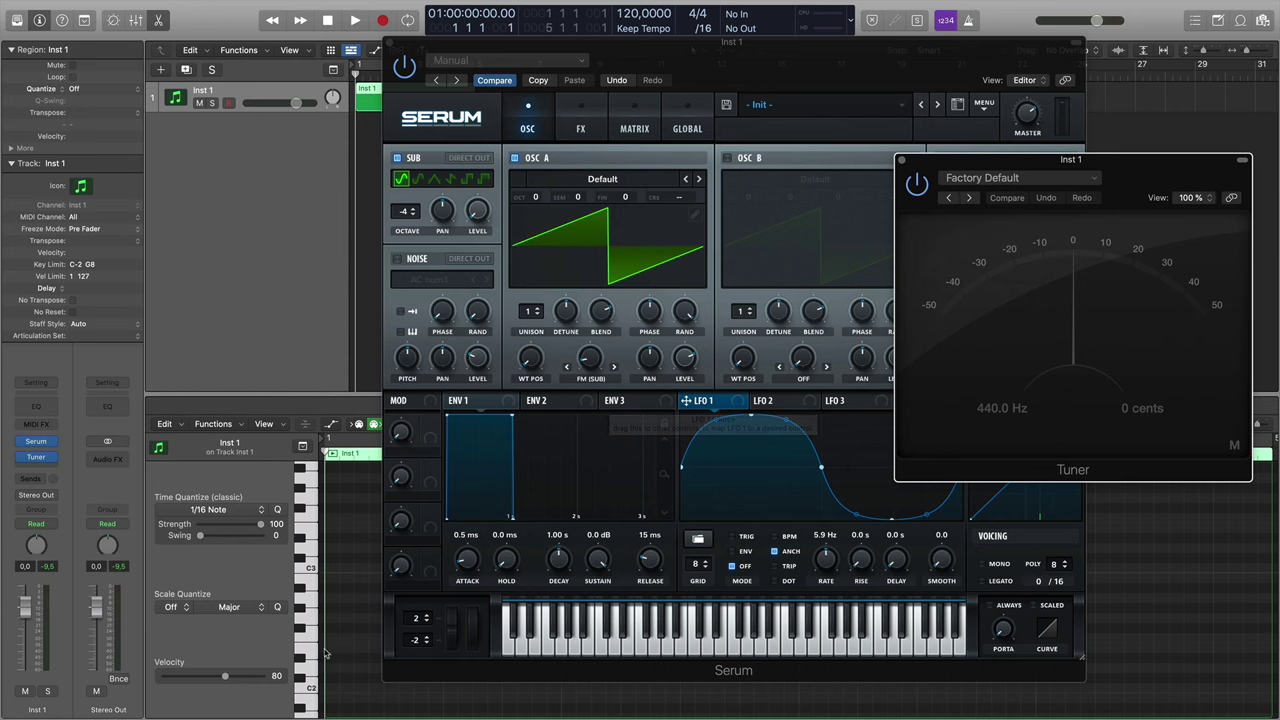
pyautogui.click(310, 690)
pyautogui.click(310, 690)
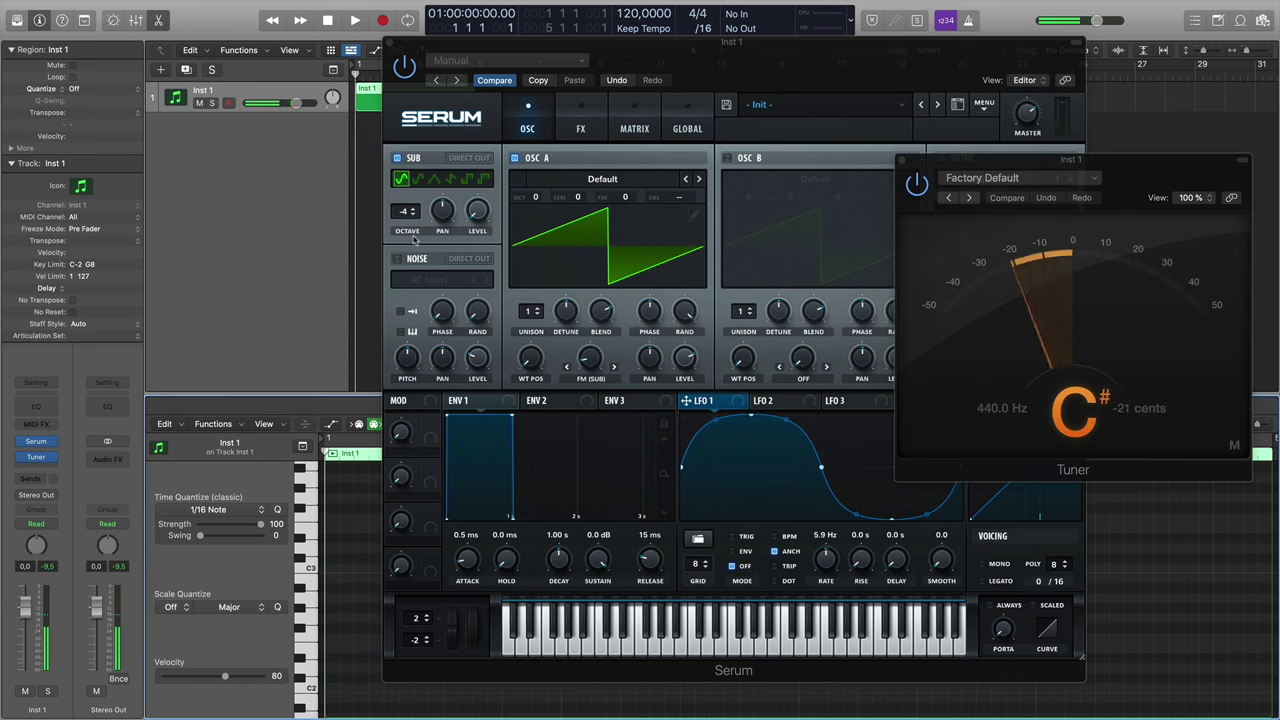
pyautogui.click(902, 160)
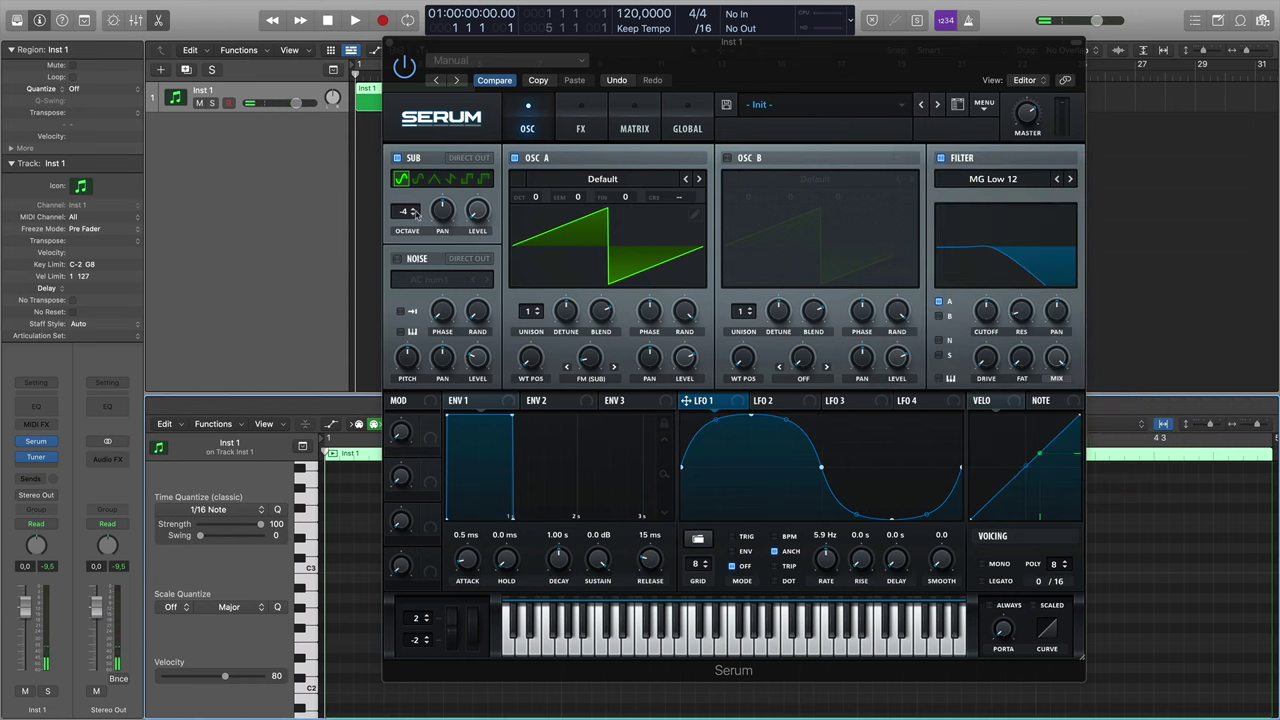
# Set the SUB octave to 0 and play the region's sustained C2 note in a cycle loop.
pyautogui.moveTo(404, 211); pyautogui.dragTo(407, 203)
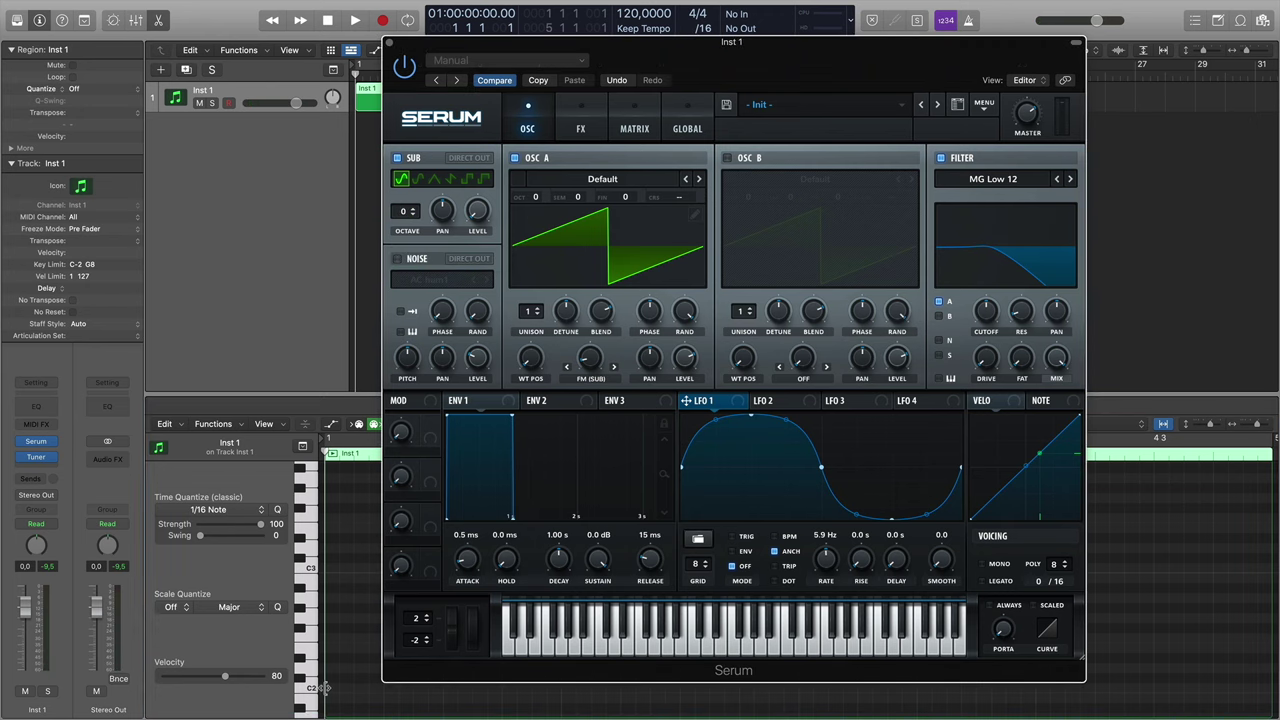
pyautogui.click(330, 689)
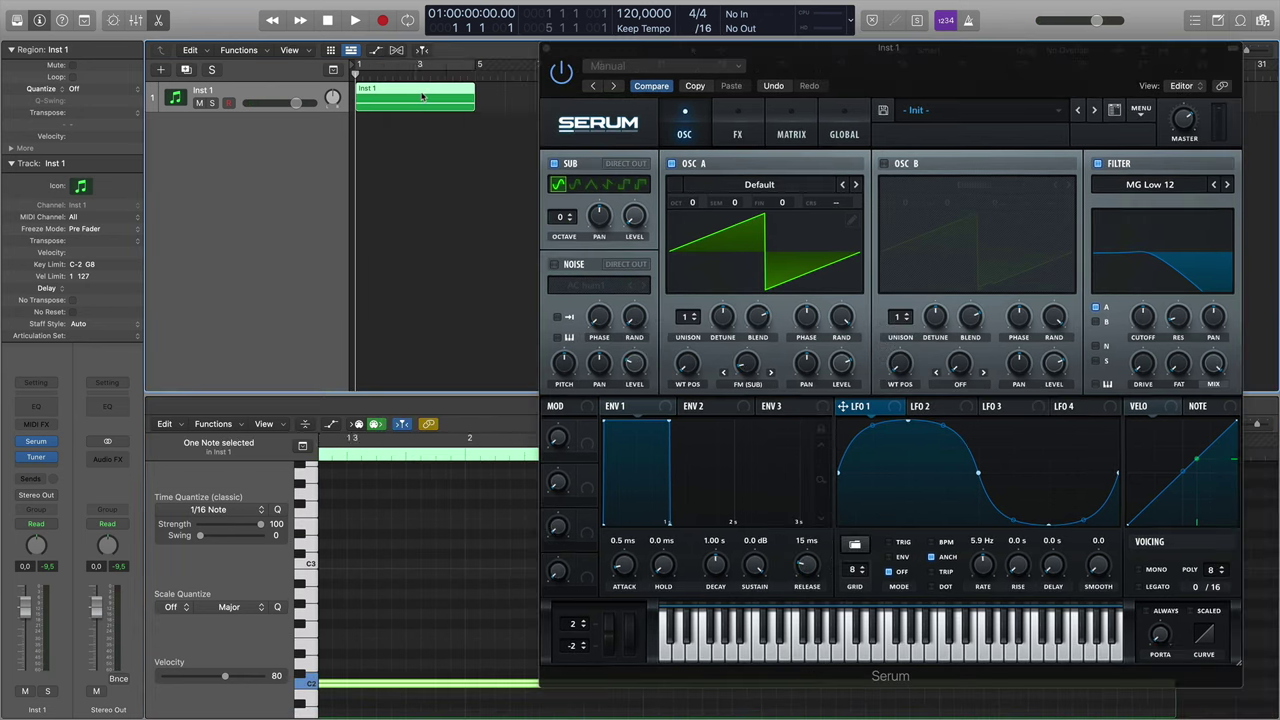
pyautogui.press('c')
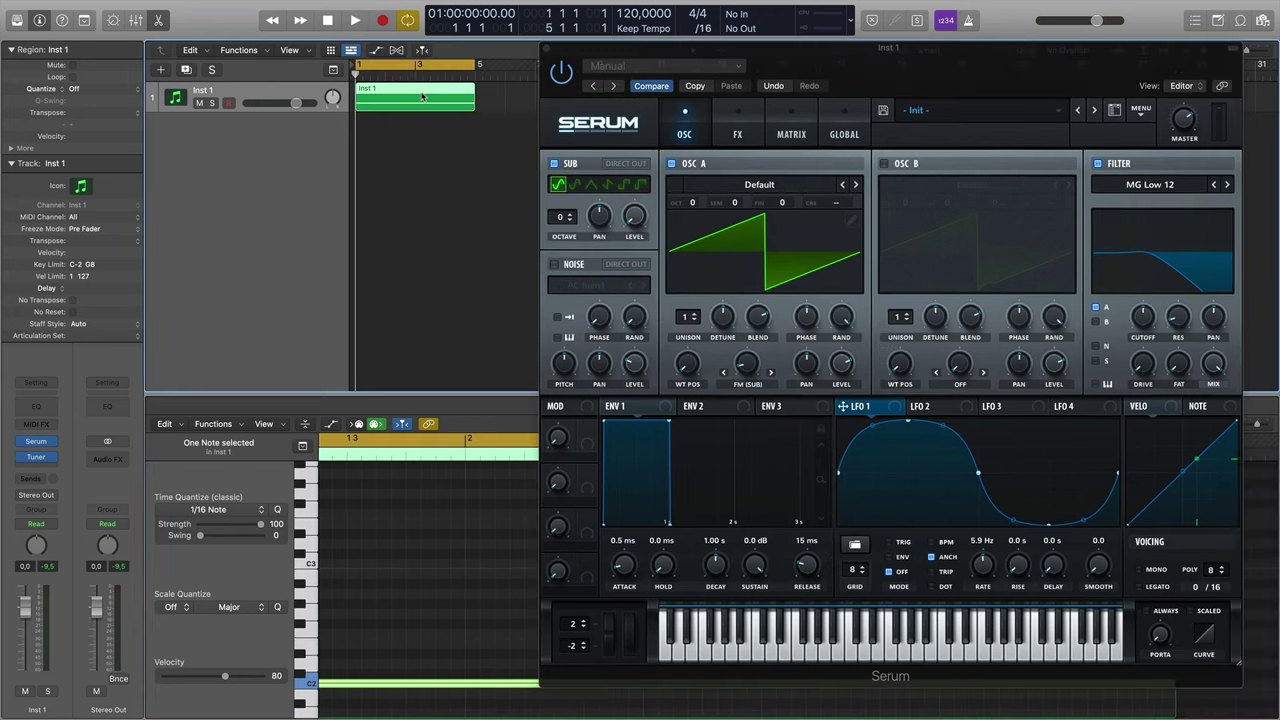
pyautogui.press('space')
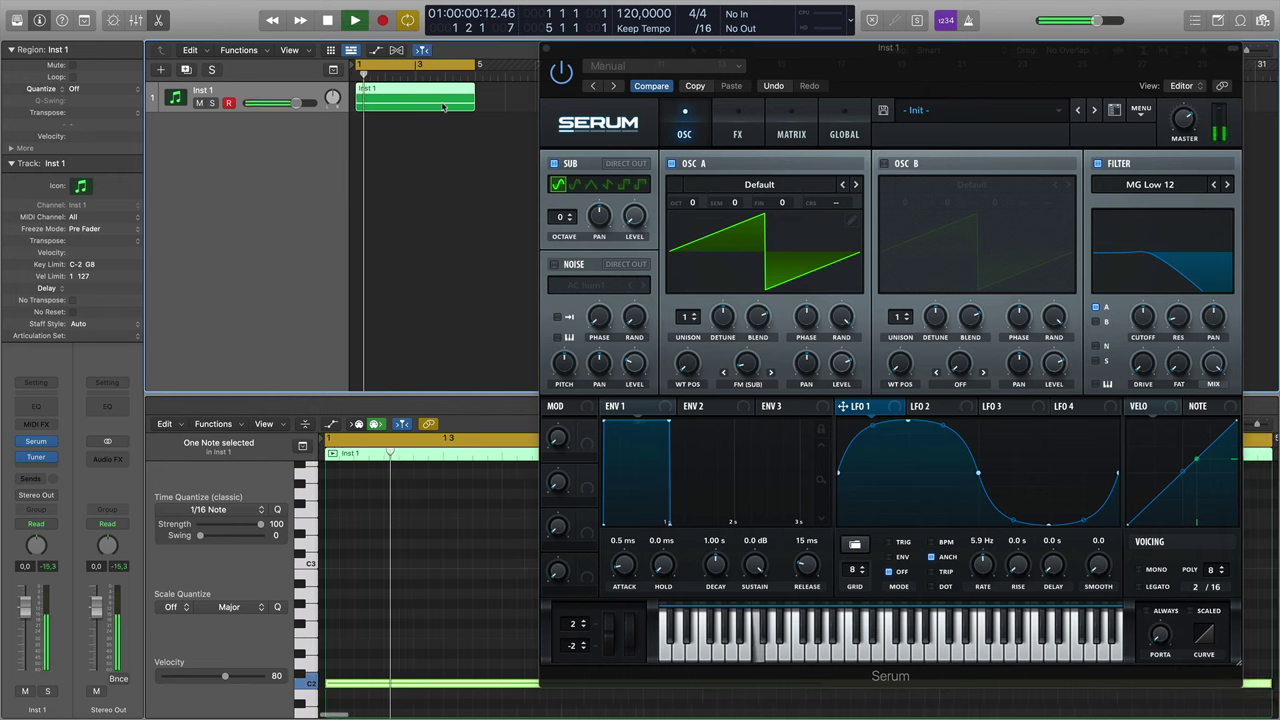
# Vary the SUB octave and set OSC A's FM warp amount to about 24% during playback, ending with octave 0 and playback stopped.
pyautogui.click(565, 215)
pyautogui.moveTo(565, 215)
pyautogui.mouseDown()
pyautogui.moveTo(570, 261)
pyautogui.moveTo(569, 230)
pyautogui.mouseUp()
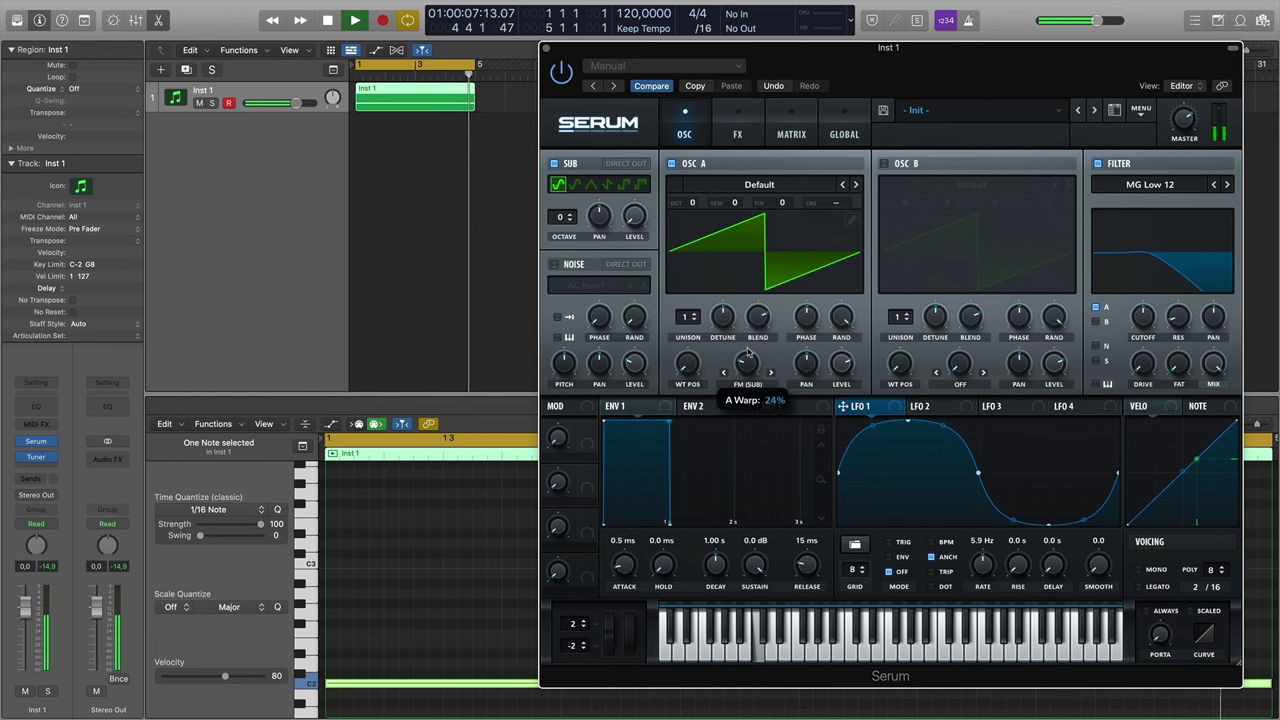
pyautogui.moveTo(568, 219)
pyautogui.mouseDown()
pyautogui.moveTo(567, 200)
pyautogui.moveTo(571, 228)
pyautogui.mouseUp()
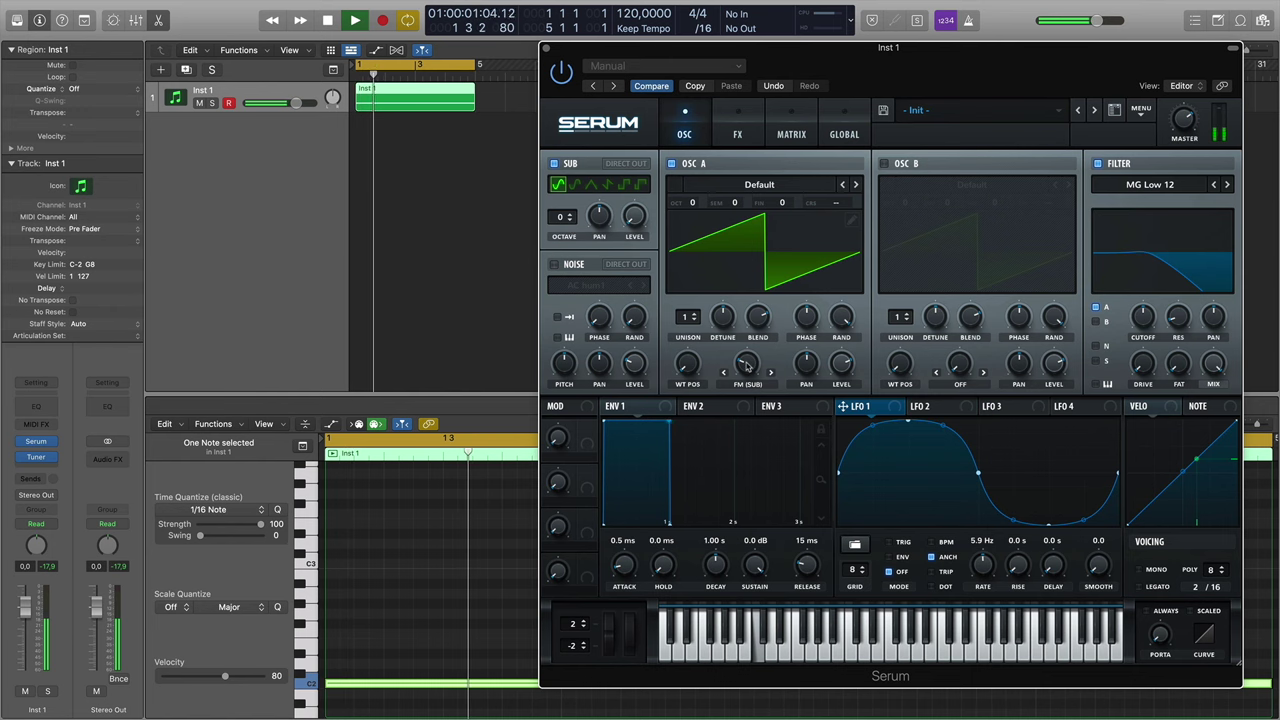
pyautogui.press('space')
pyautogui.moveTo(747, 367)
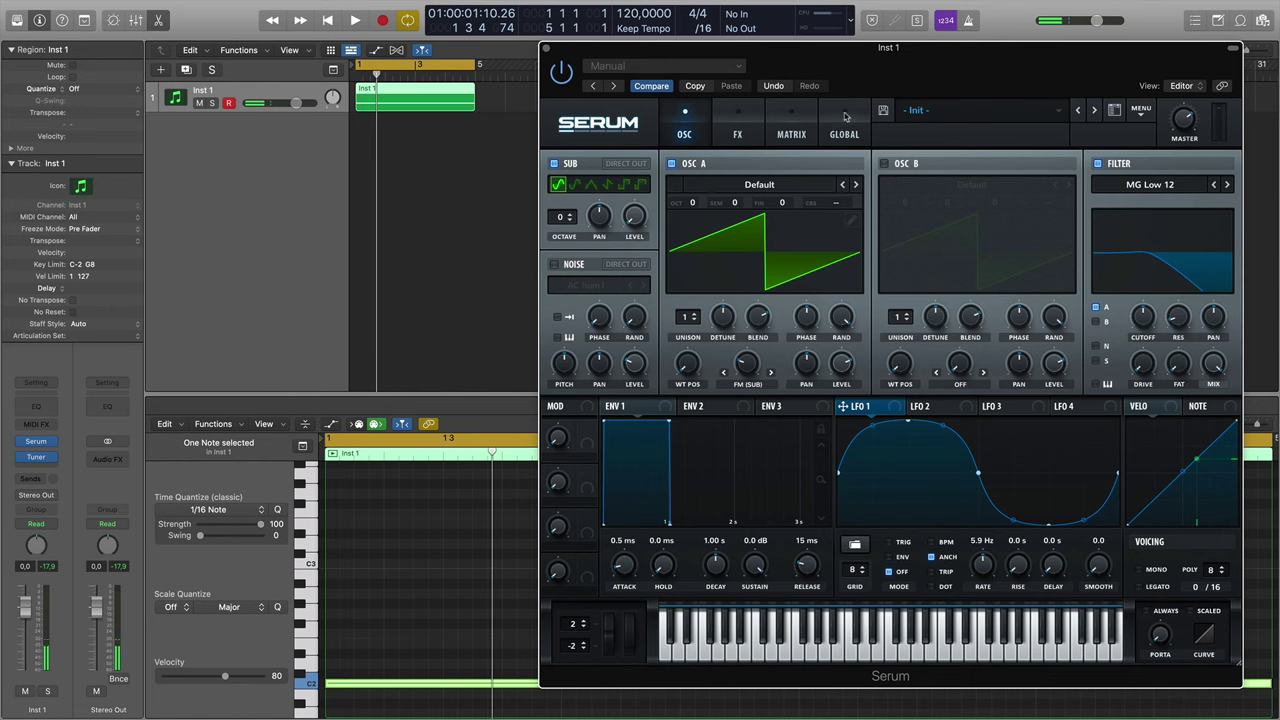
# Set OSC A's unison to 4 voices.
pyautogui.moveTo(855, 57); pyautogui.dragTo(803, 57)
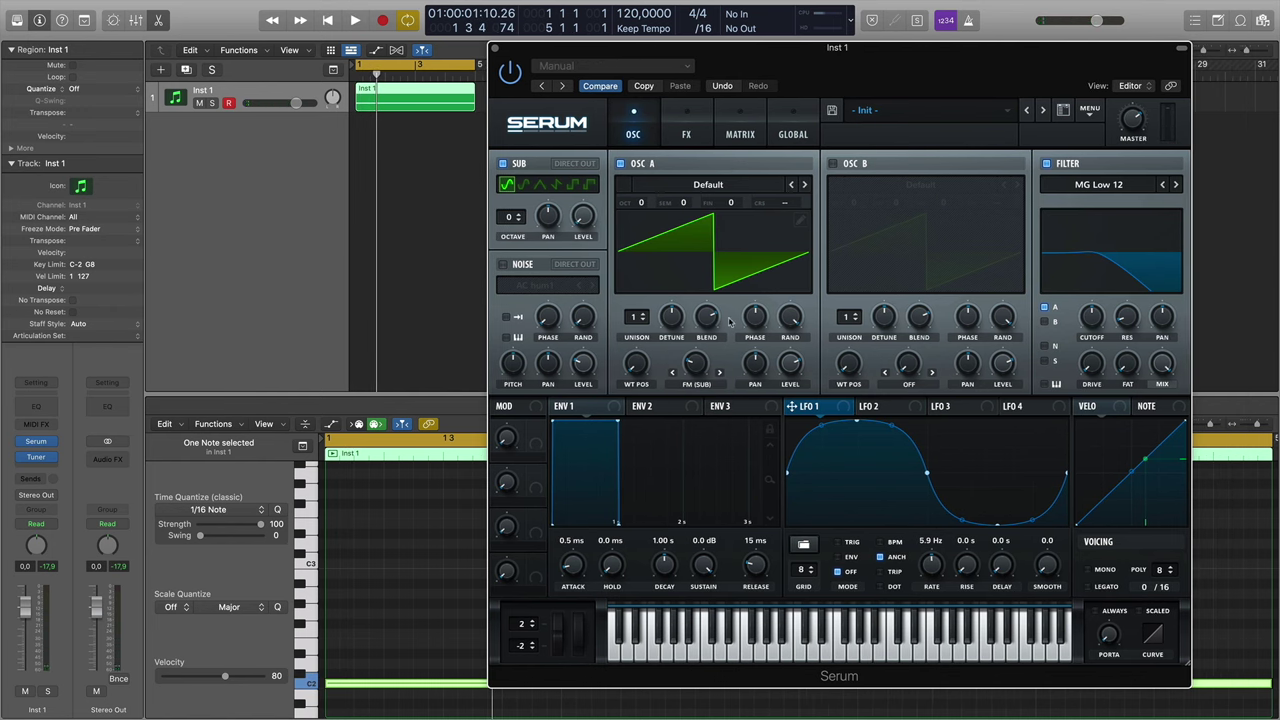
pyautogui.moveTo(641, 319); pyautogui.dragTo(678, 349)
pyautogui.click(494, 48)
# Play the one-bar loop and modulate the filter cutoff with ENV 2, using a 713 ms decay and 8.08% sustain.
pyautogui.click(37, 441)
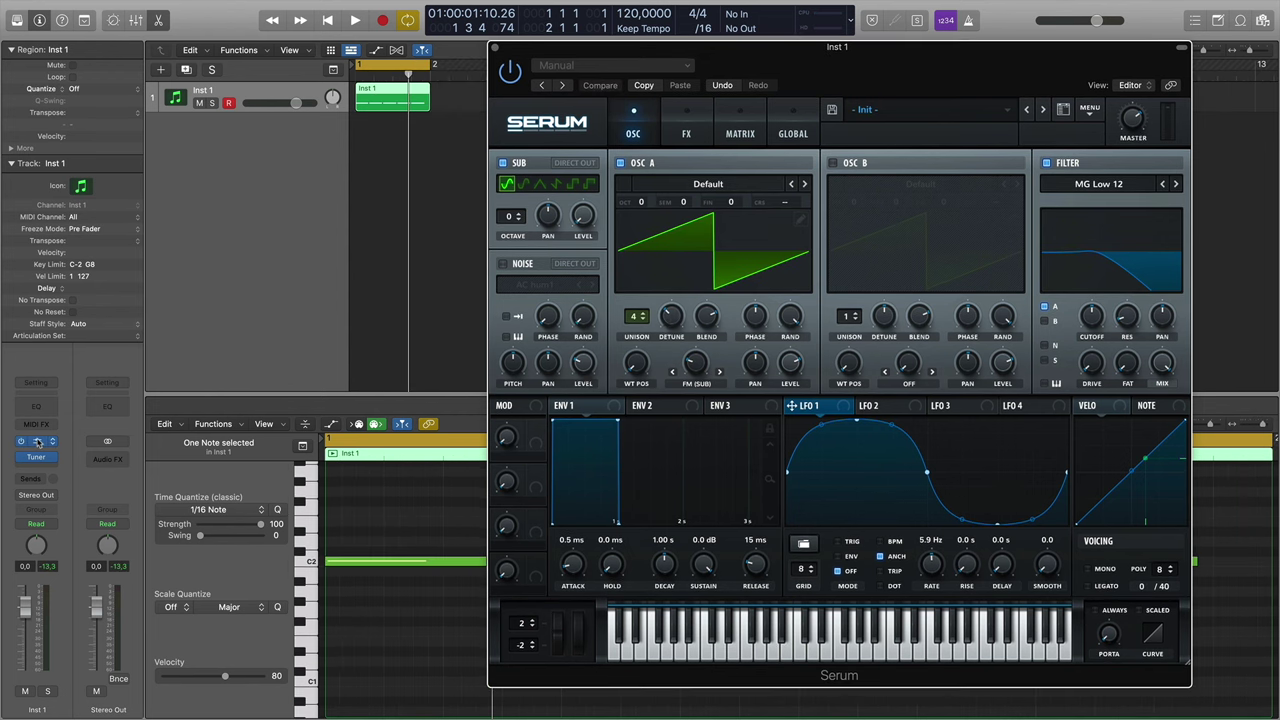
pyautogui.press('space')
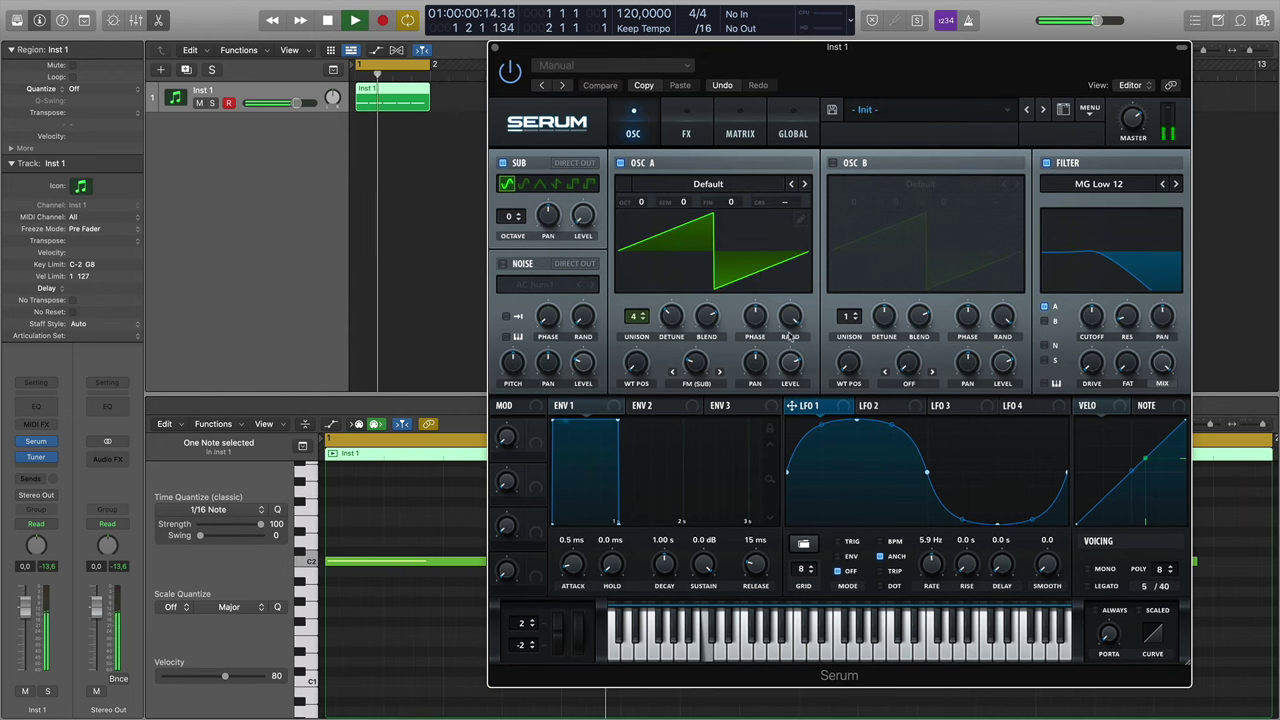
pyautogui.moveTo(617, 422); pyautogui.dragTo(1080, 325)
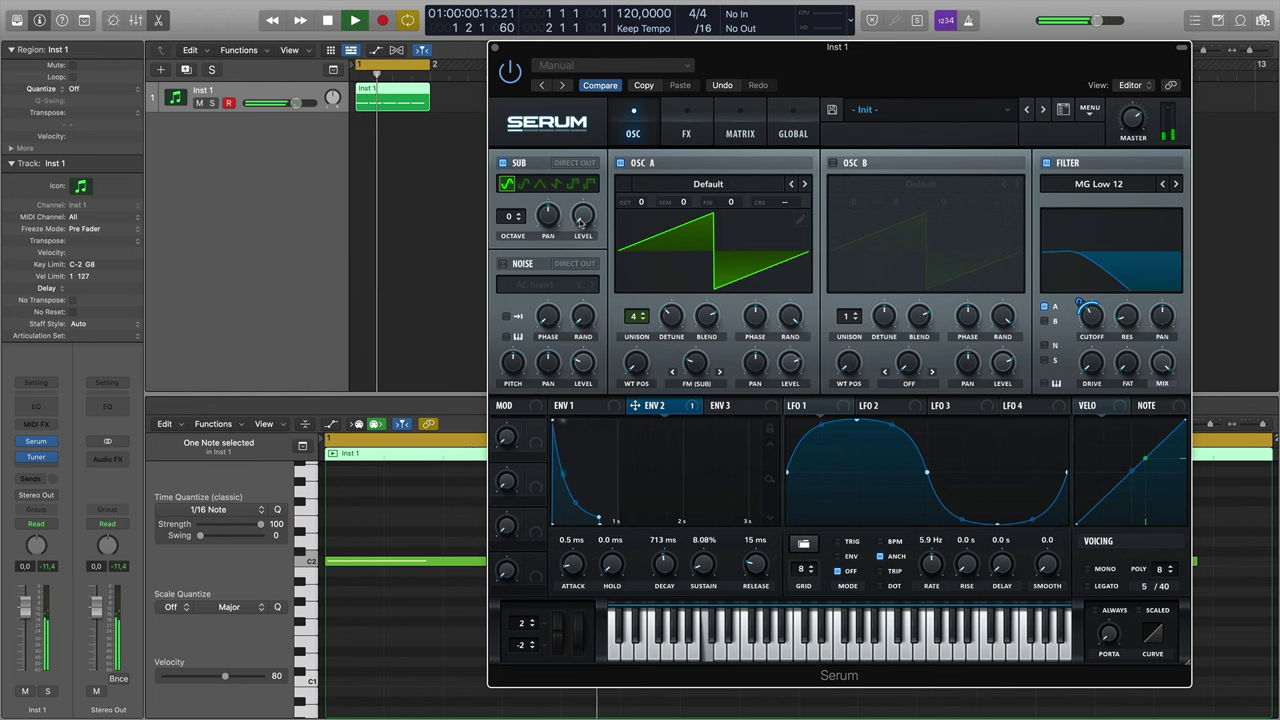
# Set the SUB octave to 1 and load the Evol Longreece wavetable into OSC A.
pyautogui.moveTo(513, 220); pyautogui.dragTo(514, 202)
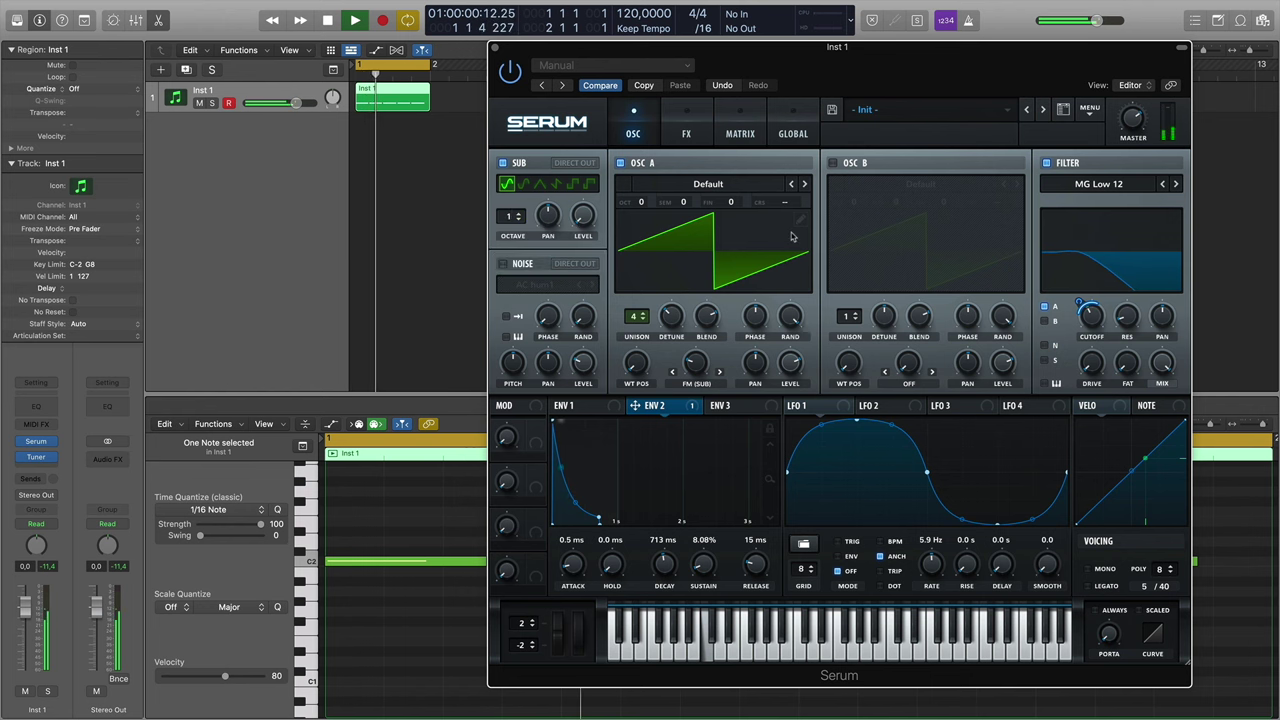
pyautogui.click(714, 188)
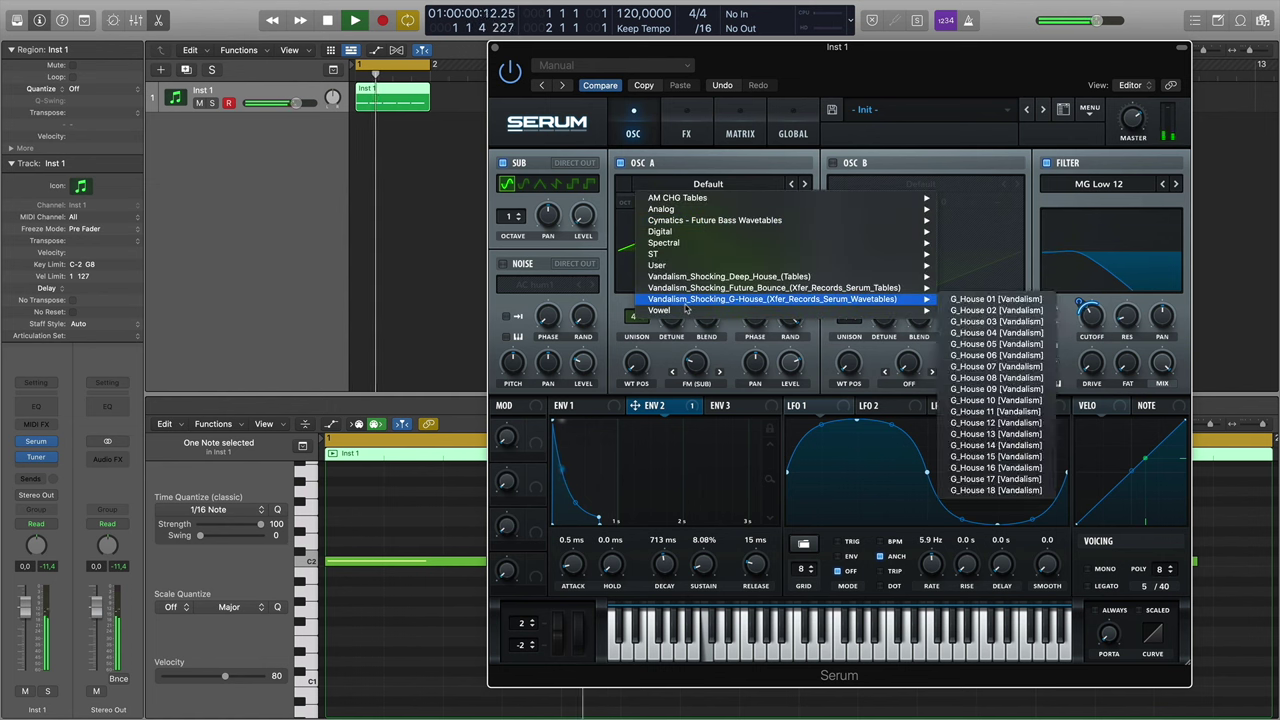
pyautogui.moveTo(688, 232)
pyautogui.click(965, 243)
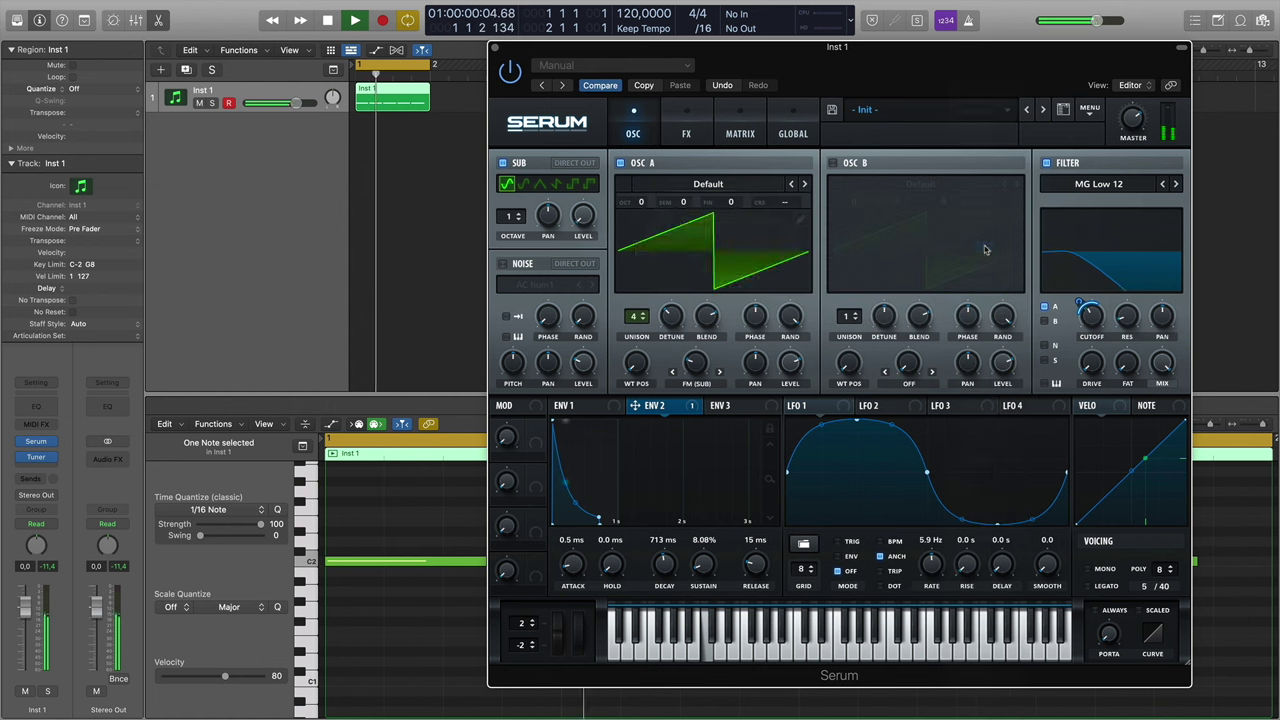
pyautogui.click(801, 185)
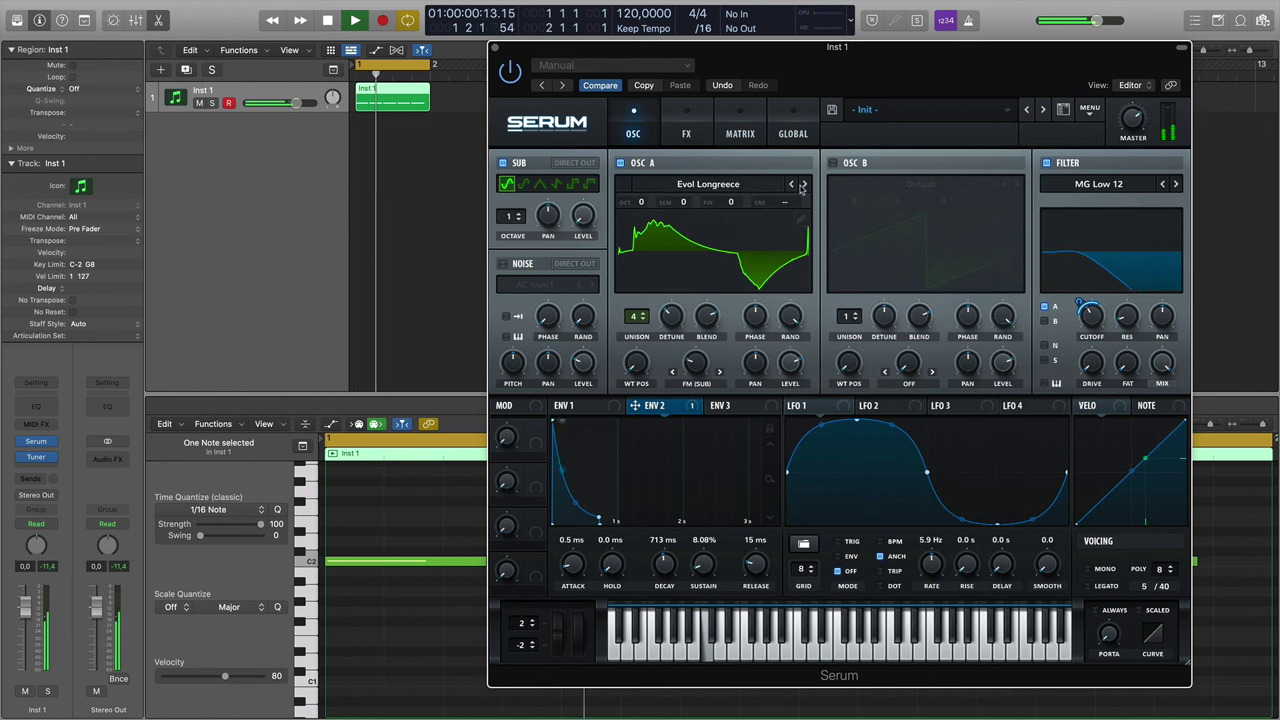
# Set OSC A's FM warp amount to 36%, raise the filter cutoff, and restart the loop to hear the sound.
pyautogui.moveTo(696, 369); pyautogui.dragTo(697, 347)
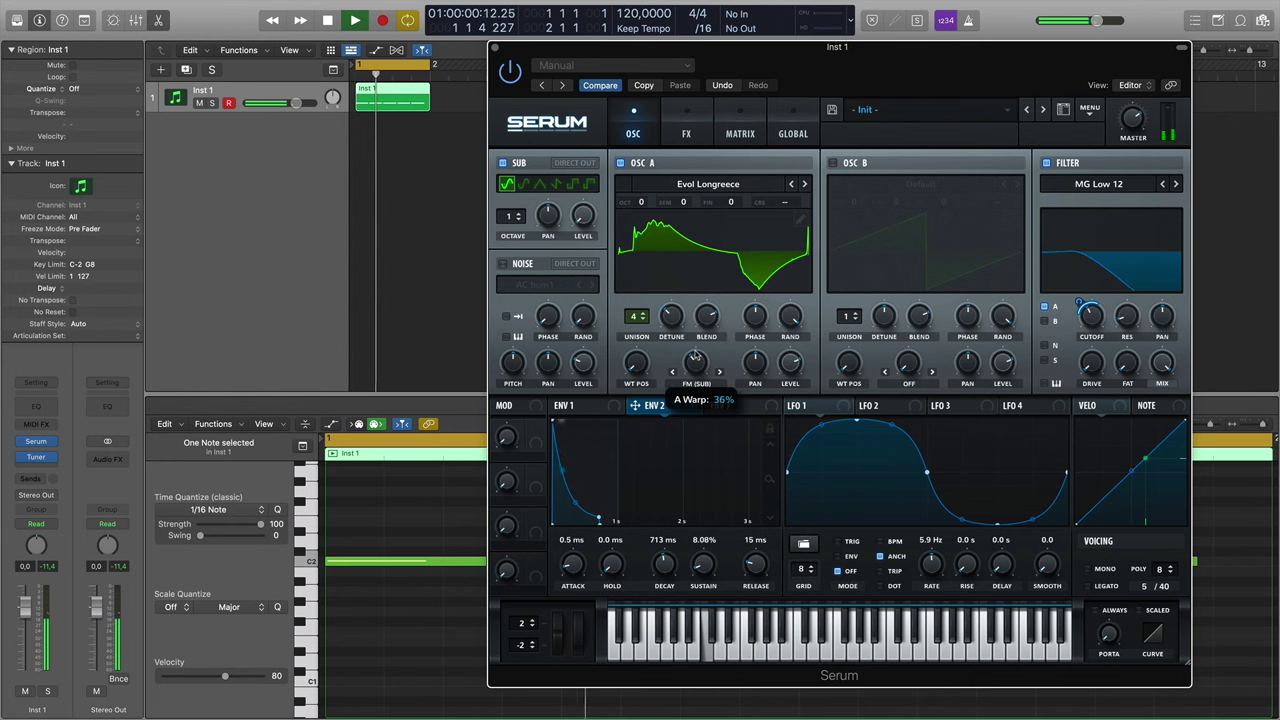
pyautogui.moveTo(1092, 316)
pyautogui.mouseDown()
pyautogui.moveTo(1092, 298)
pyautogui.moveTo(1093, 316)
pyautogui.mouseUp()
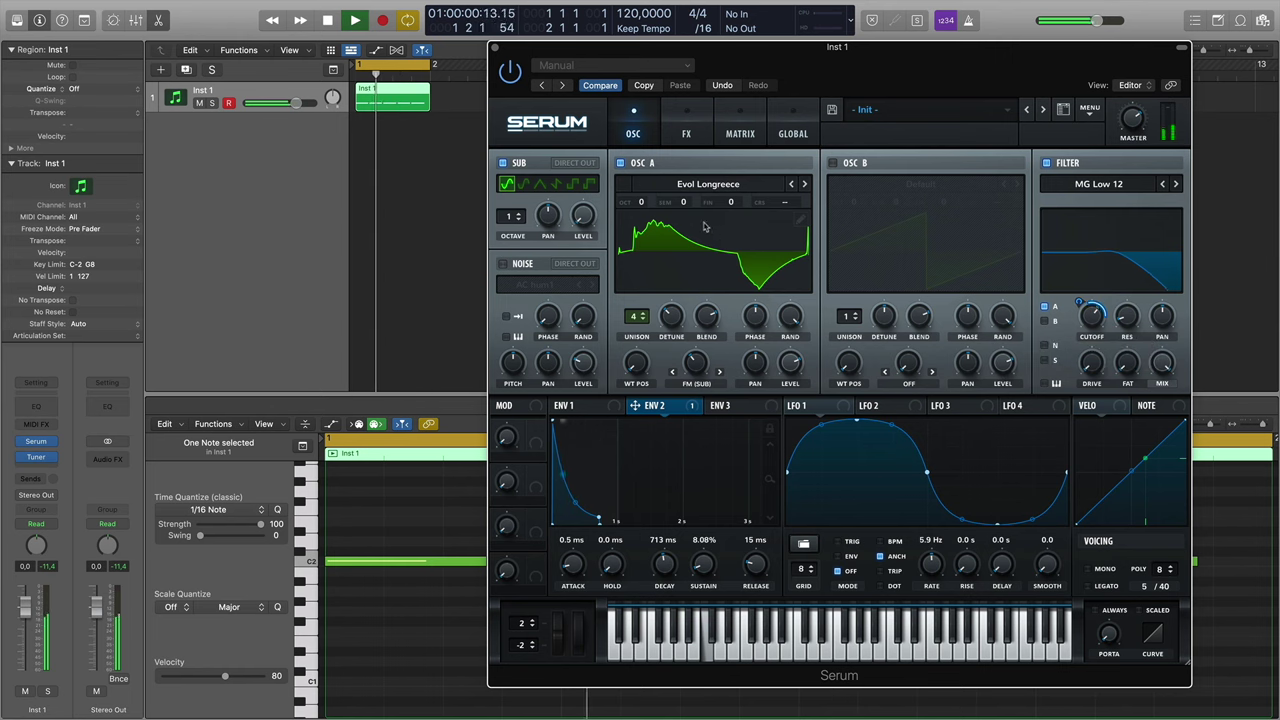
pyautogui.press('space')
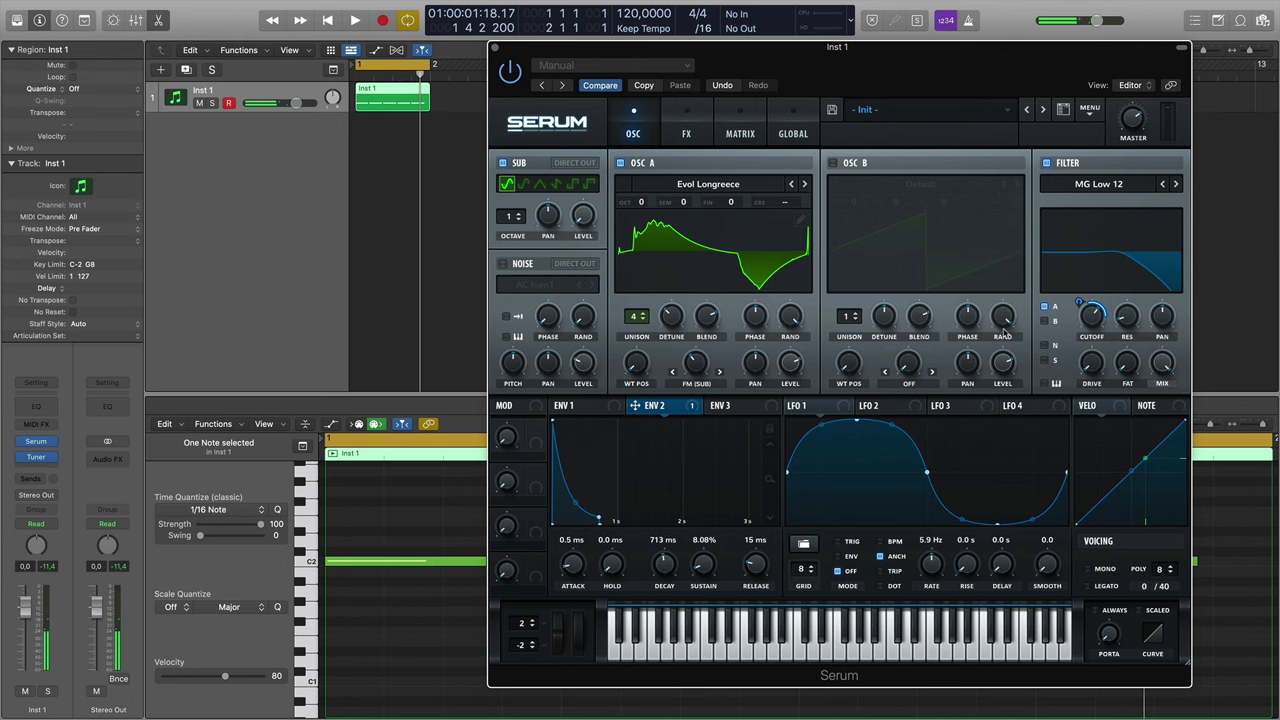
pyautogui.moveTo(1097, 318); pyautogui.dragTo(1099, 285)
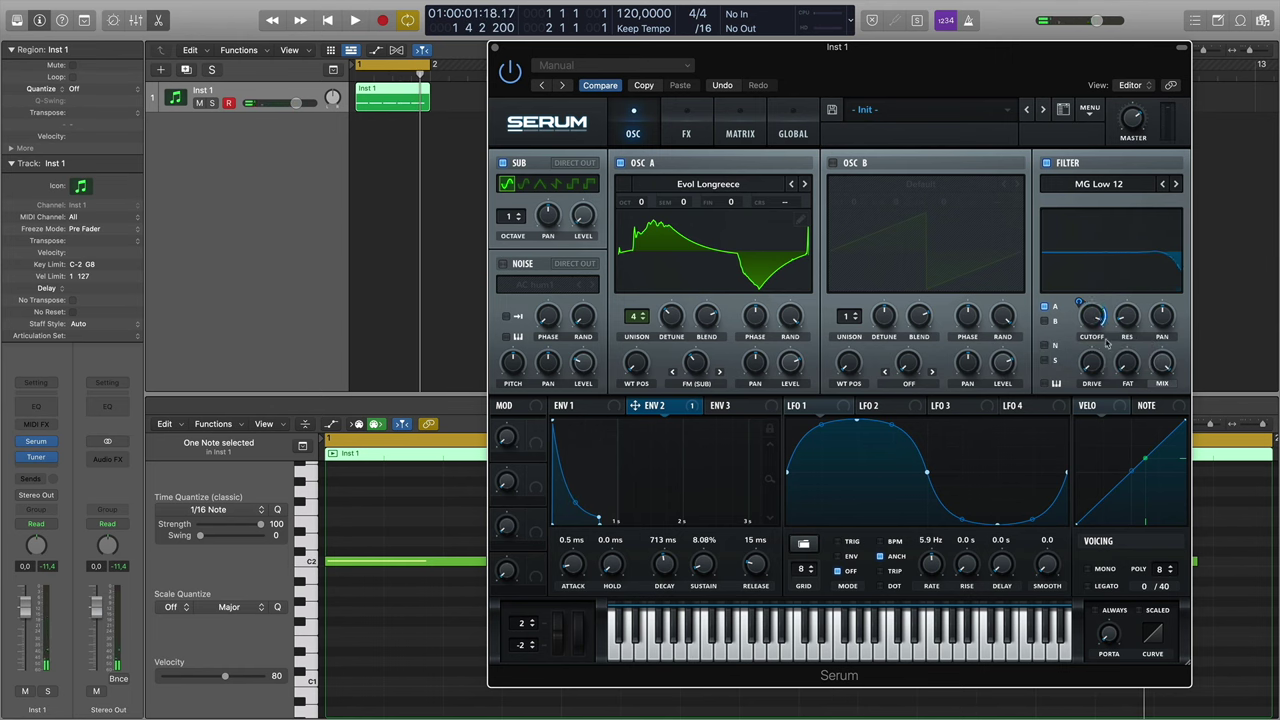
pyautogui.press('space')
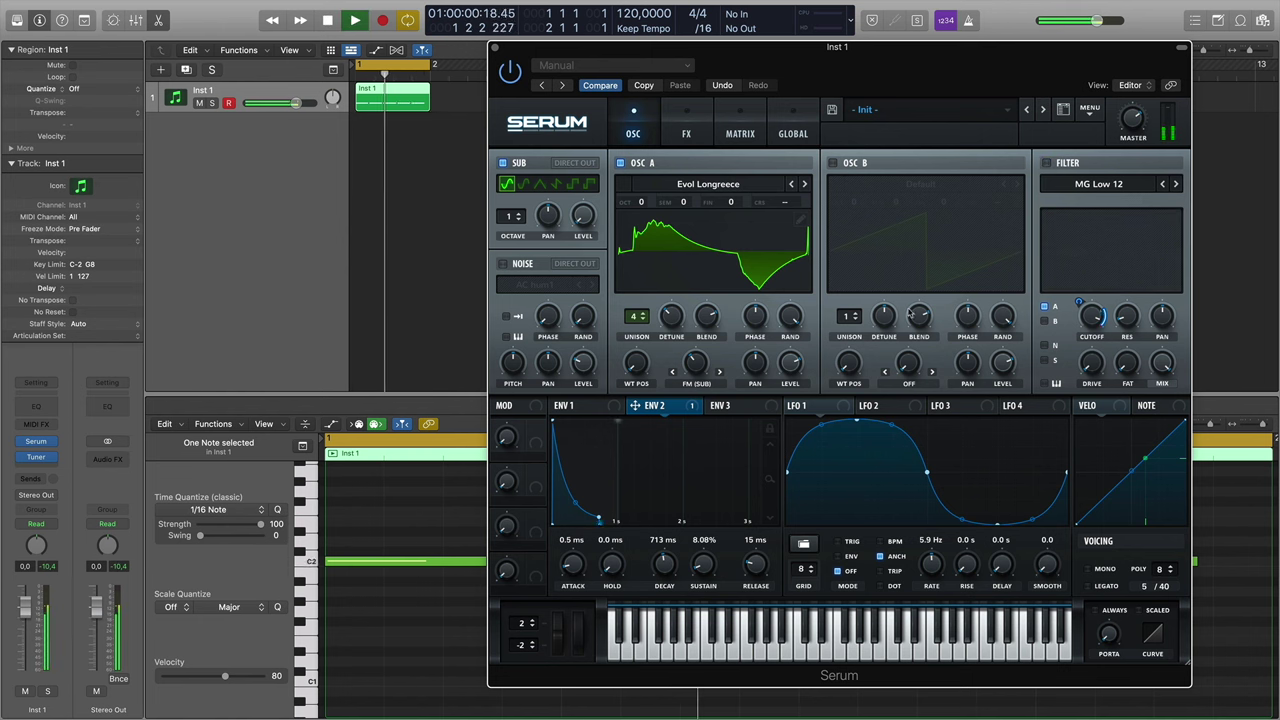
# Compare the playing loop with OSC A's warp mode set to Off and back to FM Sub Osc.
pyautogui.click(697, 384)
pyautogui.click(701, 399)
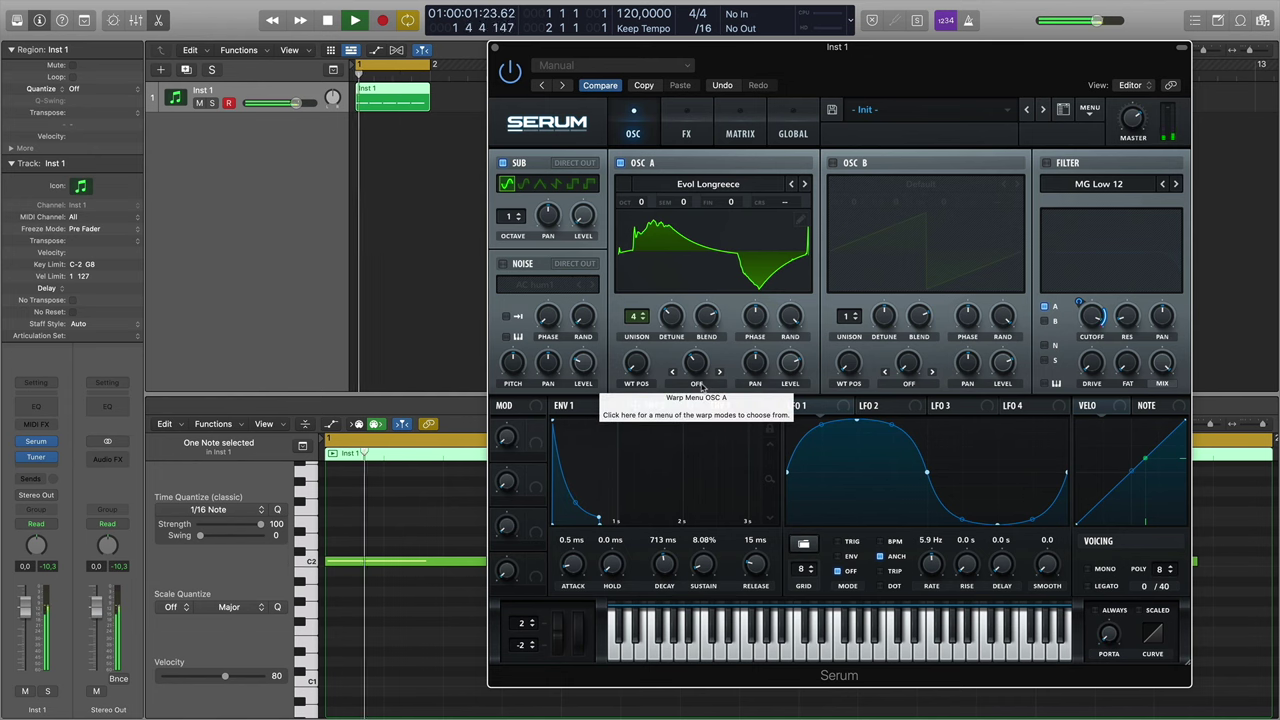
pyautogui.press('space')
pyautogui.click(697, 384)
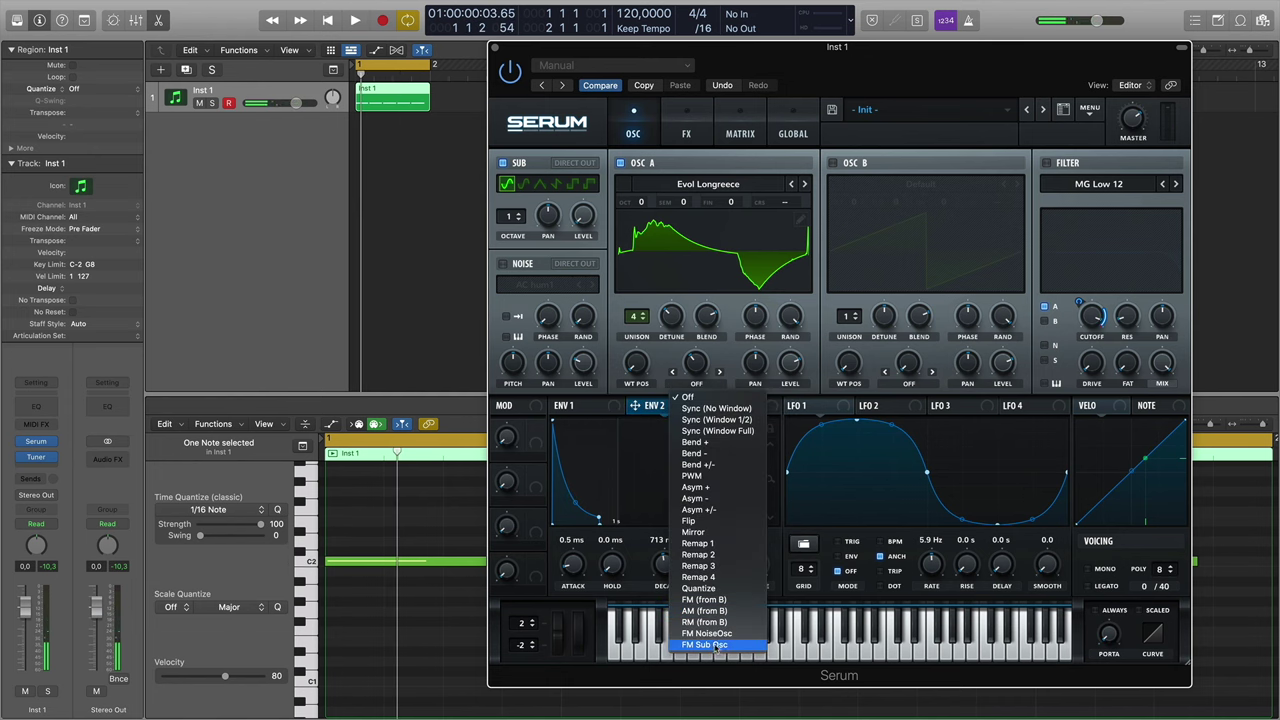
pyautogui.click(718, 645)
pyautogui.press('space')
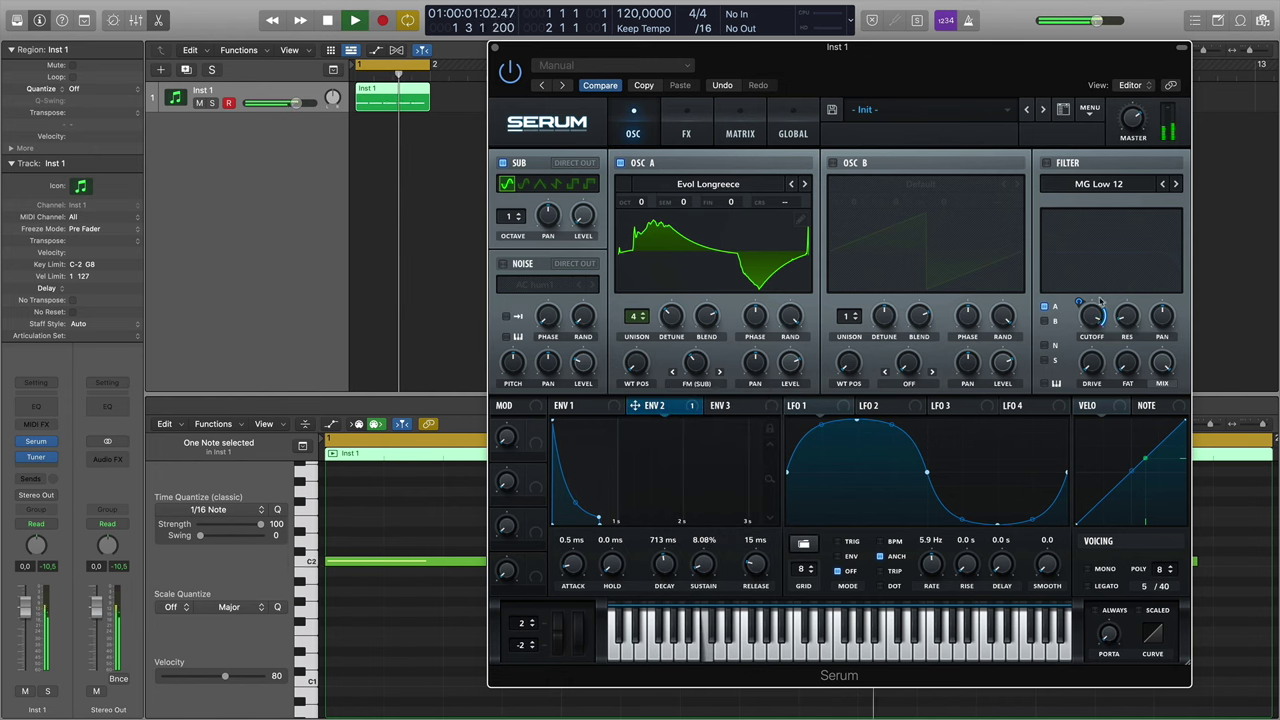
# Stop playback, re-enable the filter, and lower its cutoff.
pyautogui.press('space')
pyautogui.click(1046, 163)
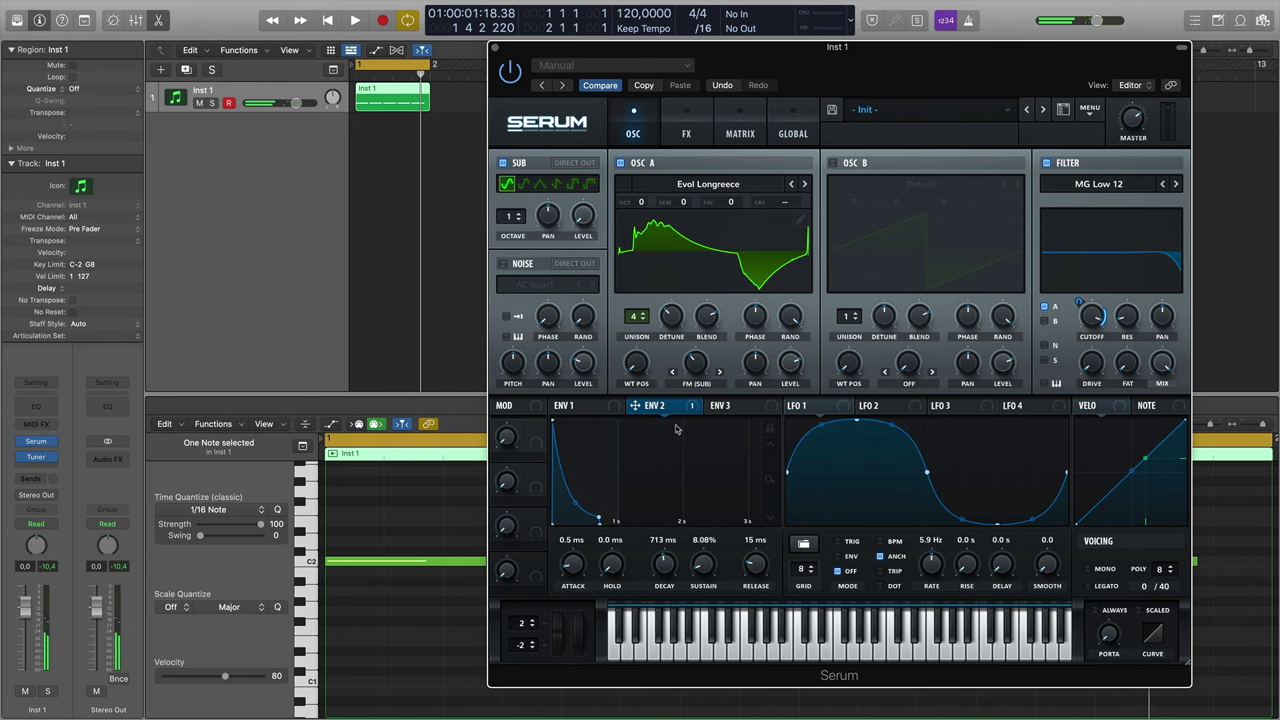
pyautogui.moveTo(1098, 320); pyautogui.dragTo(1088, 374)
pyautogui.click(722, 136)
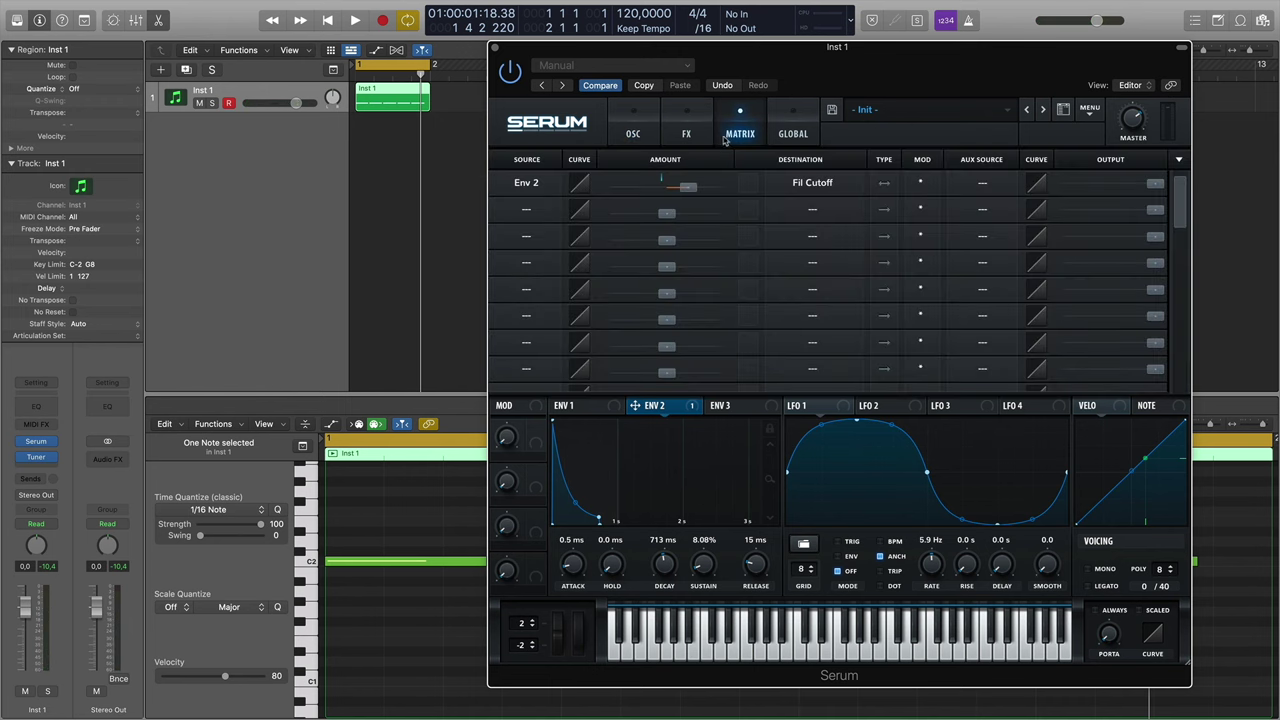
pyautogui.click(658, 143)
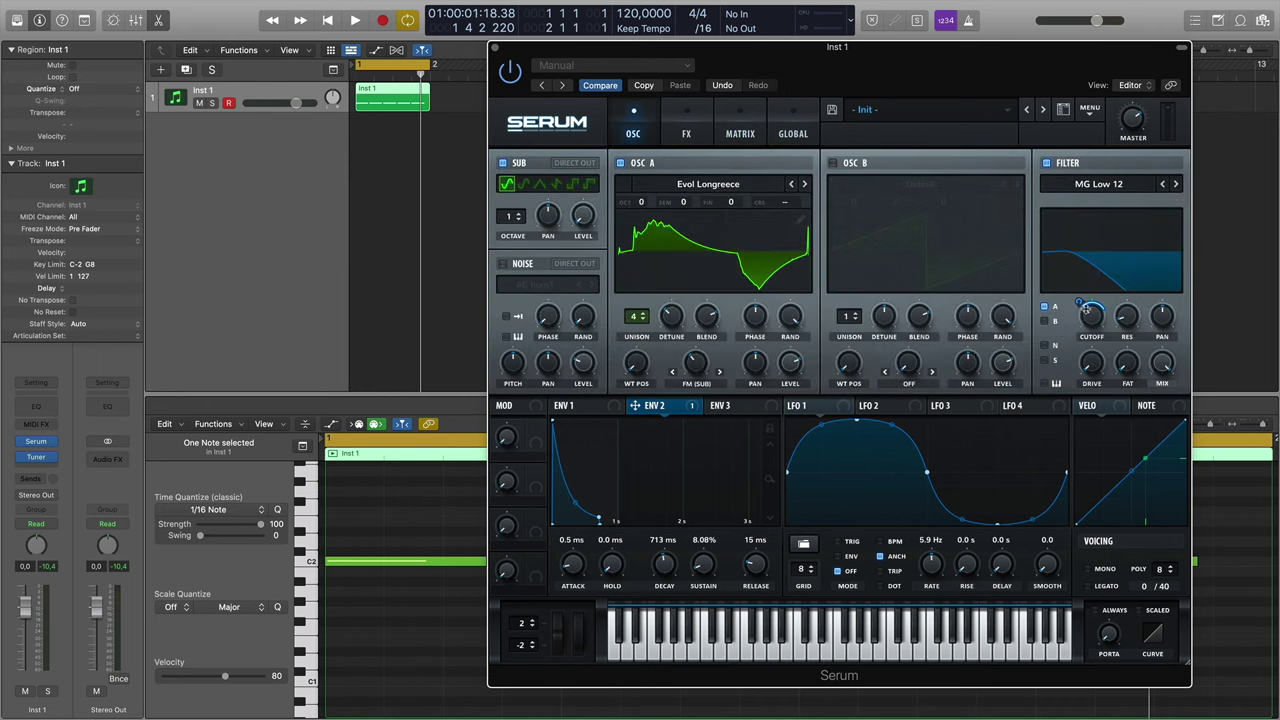
# During loop playback, set the ENV 2 modulation of the filter cutoff to 43 and OSC A's octave to -1.
pyautogui.press('space')
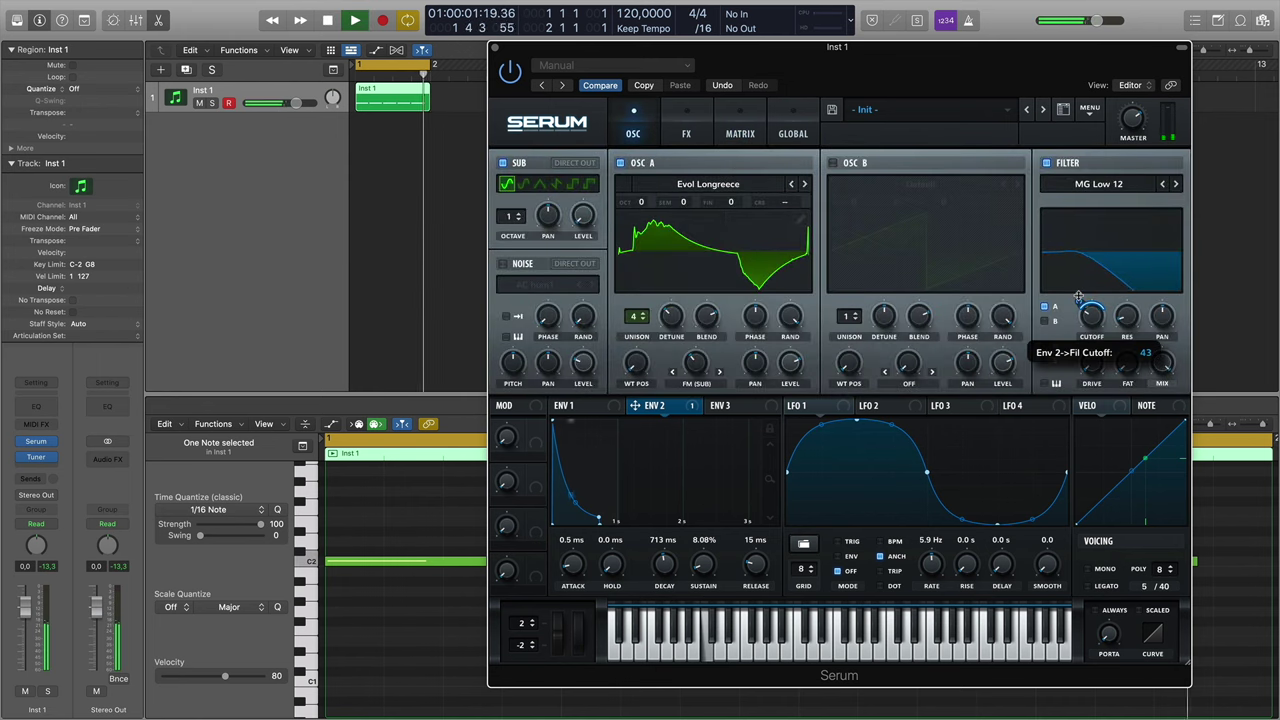
pyautogui.moveTo(1088, 325)
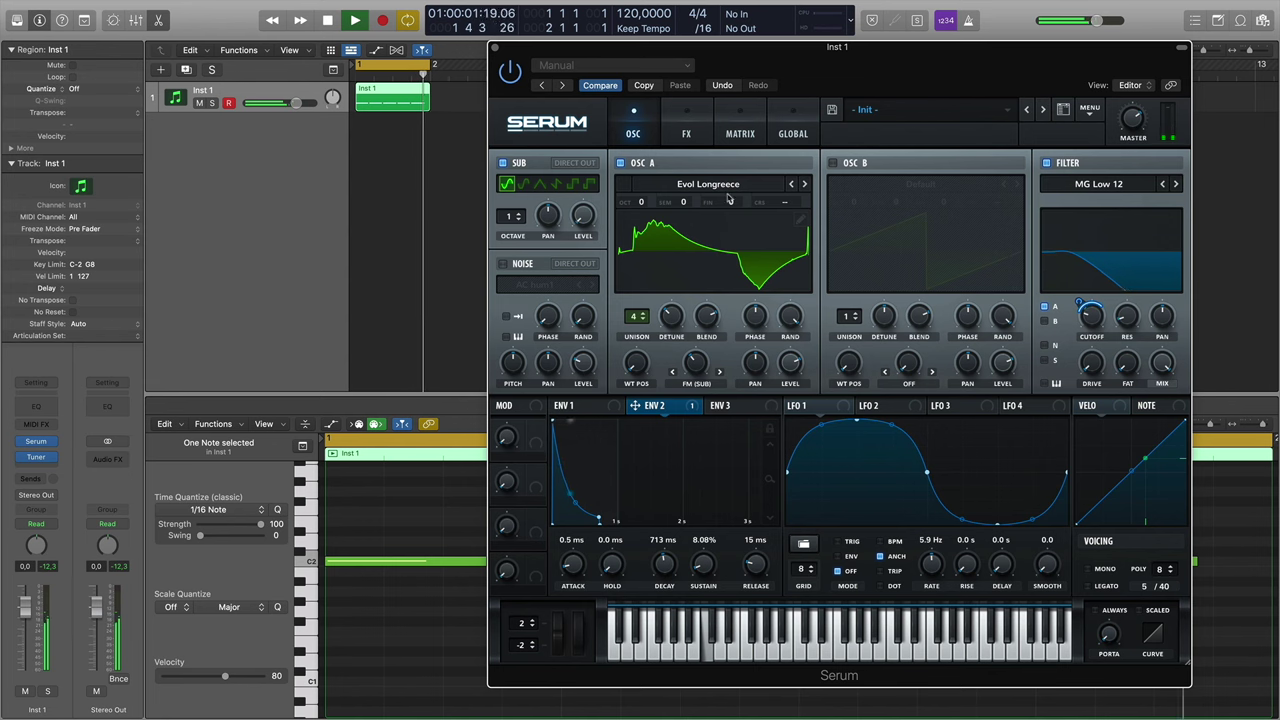
pyautogui.moveTo(640, 202); pyautogui.dragTo(643, 222)
pyautogui.press('space')
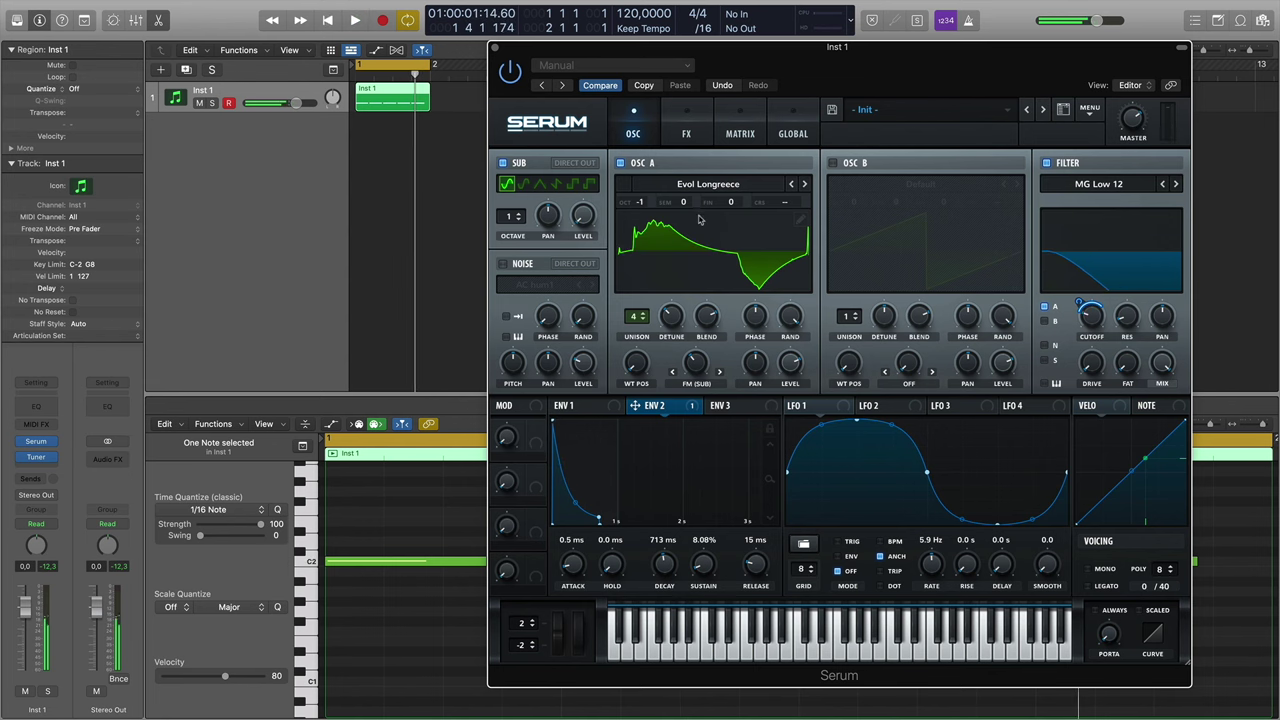
# Switch OSC A's warp off and back to FM Sub Osc to compare the octave-lowered sound, keeping the amount at 36%.
pyautogui.click(699, 385)
pyautogui.click(699, 397)
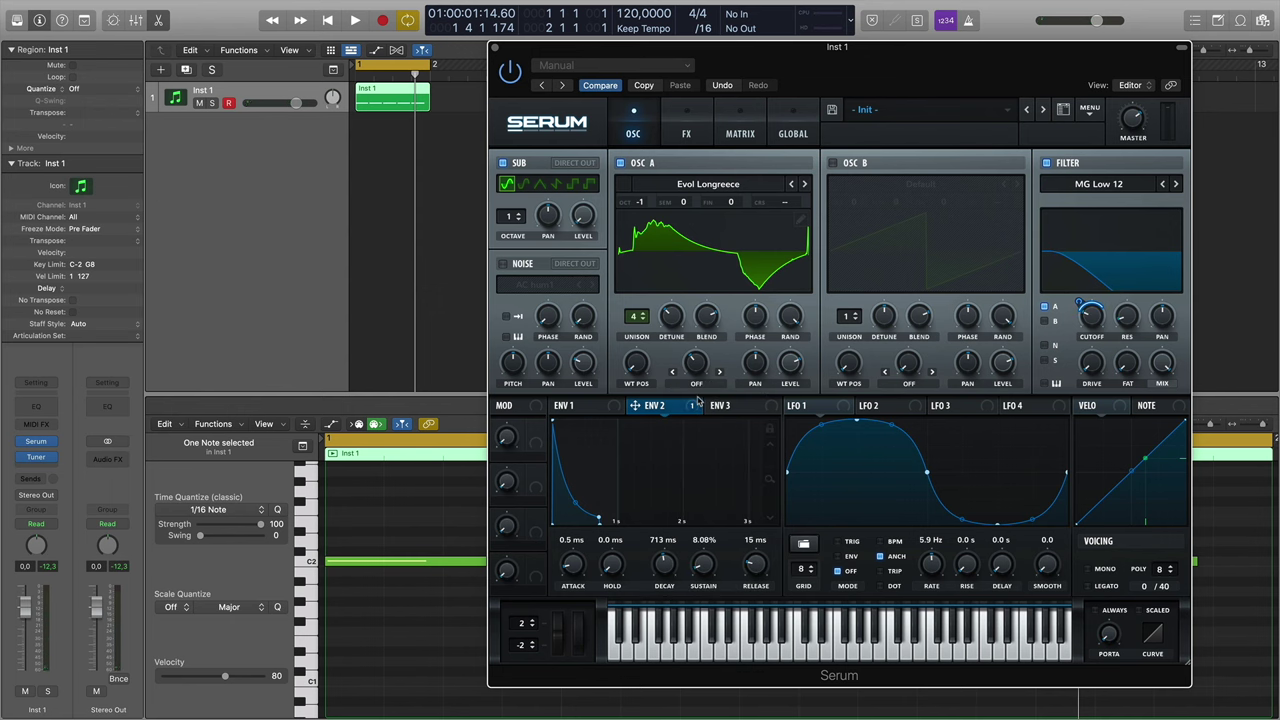
pyautogui.press('space')
pyautogui.click(698, 396)
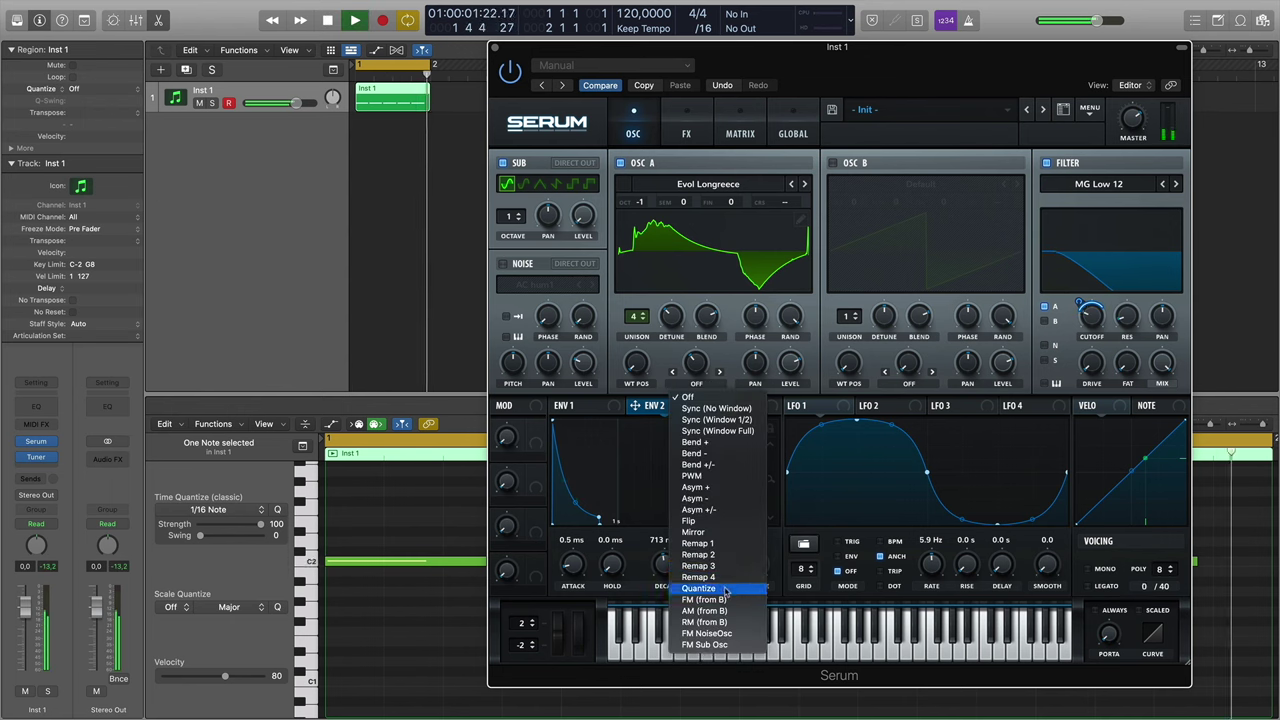
pyautogui.click(717, 645)
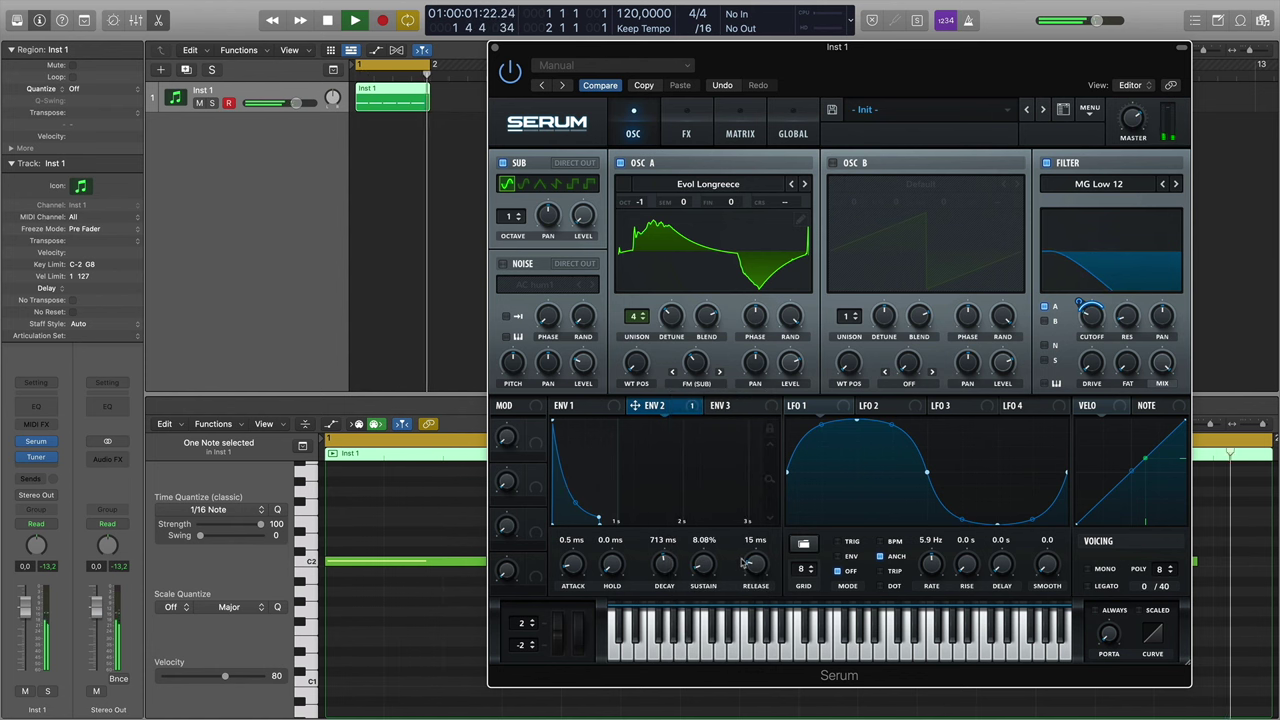
pyautogui.moveTo(695, 375)
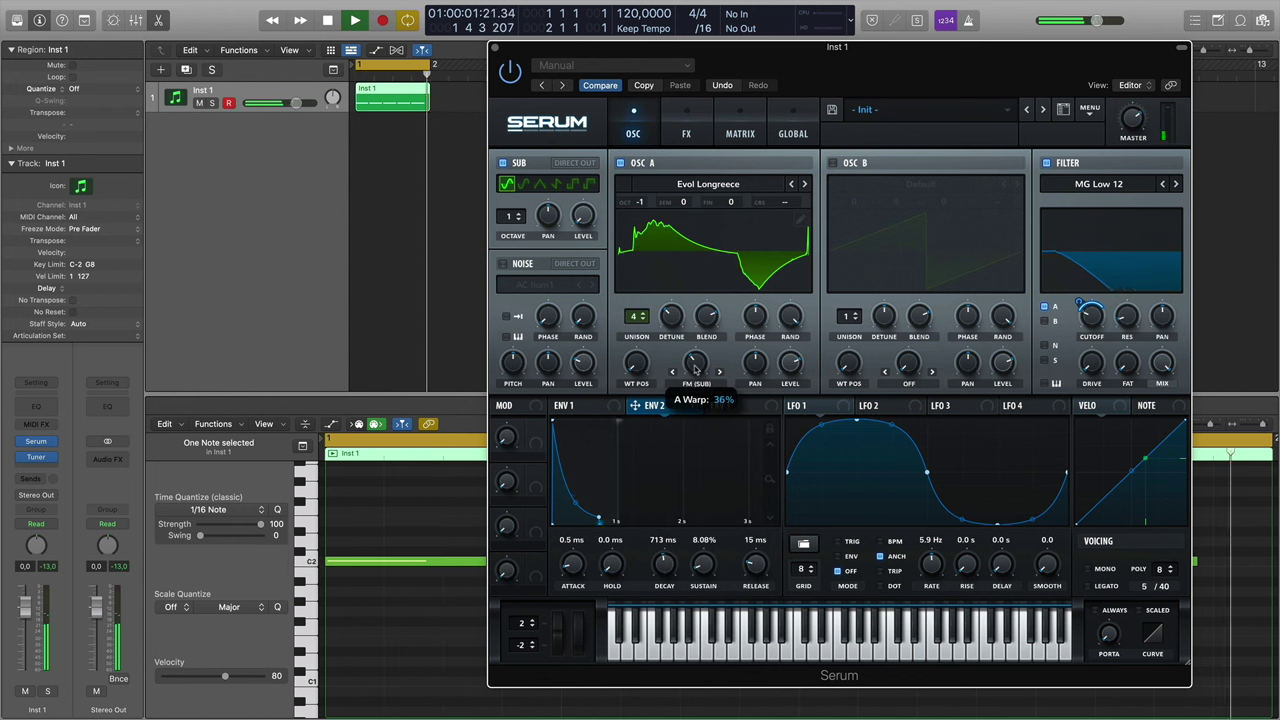
pyautogui.moveTo(695, 375); pyautogui.dragTo(702, 362)
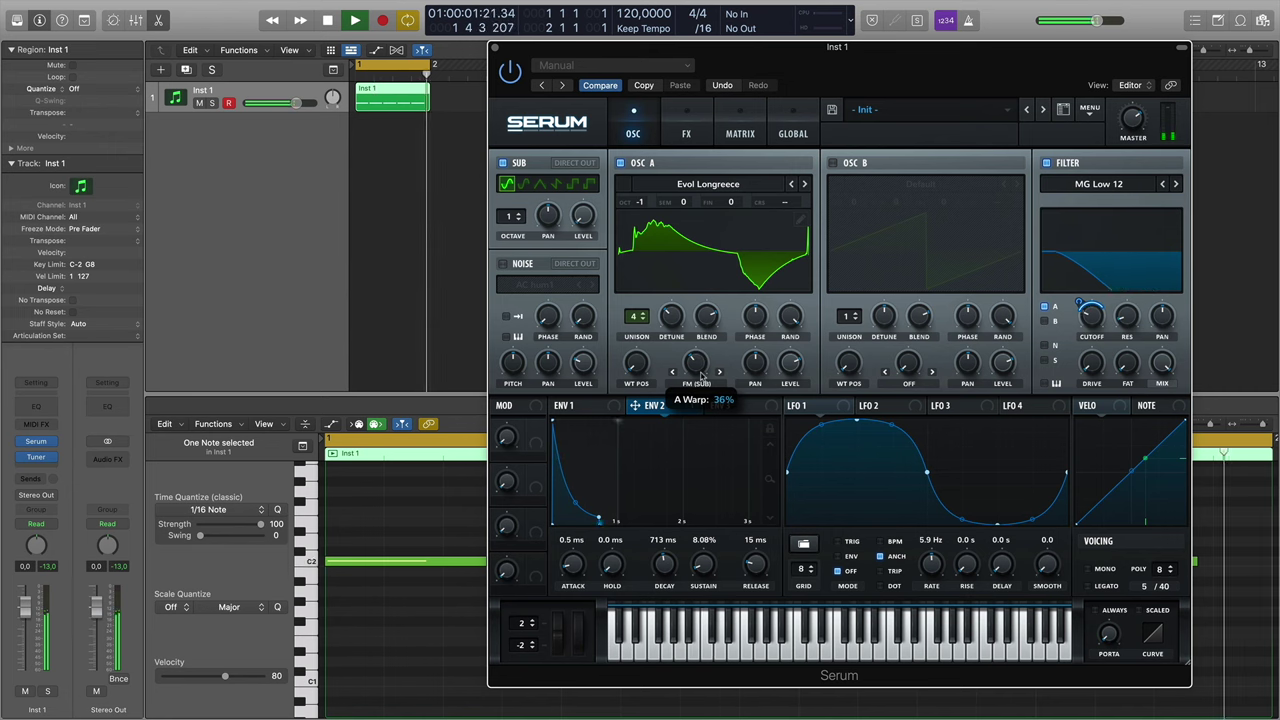
pyautogui.press('space')
pyautogui.moveTo(698, 370)
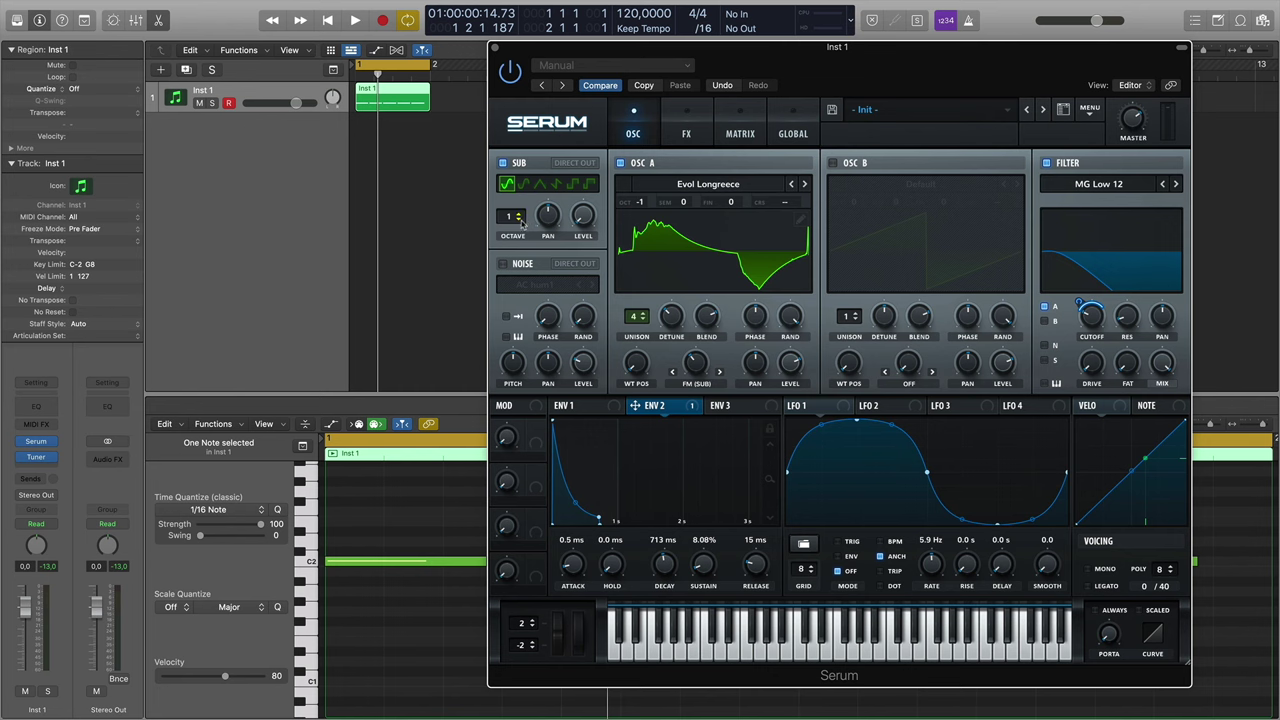
# Play the loop, set the SUB octave to -1, and set the ENV 2 modulation of the filter cutoff to 37.
pyautogui.press('space')
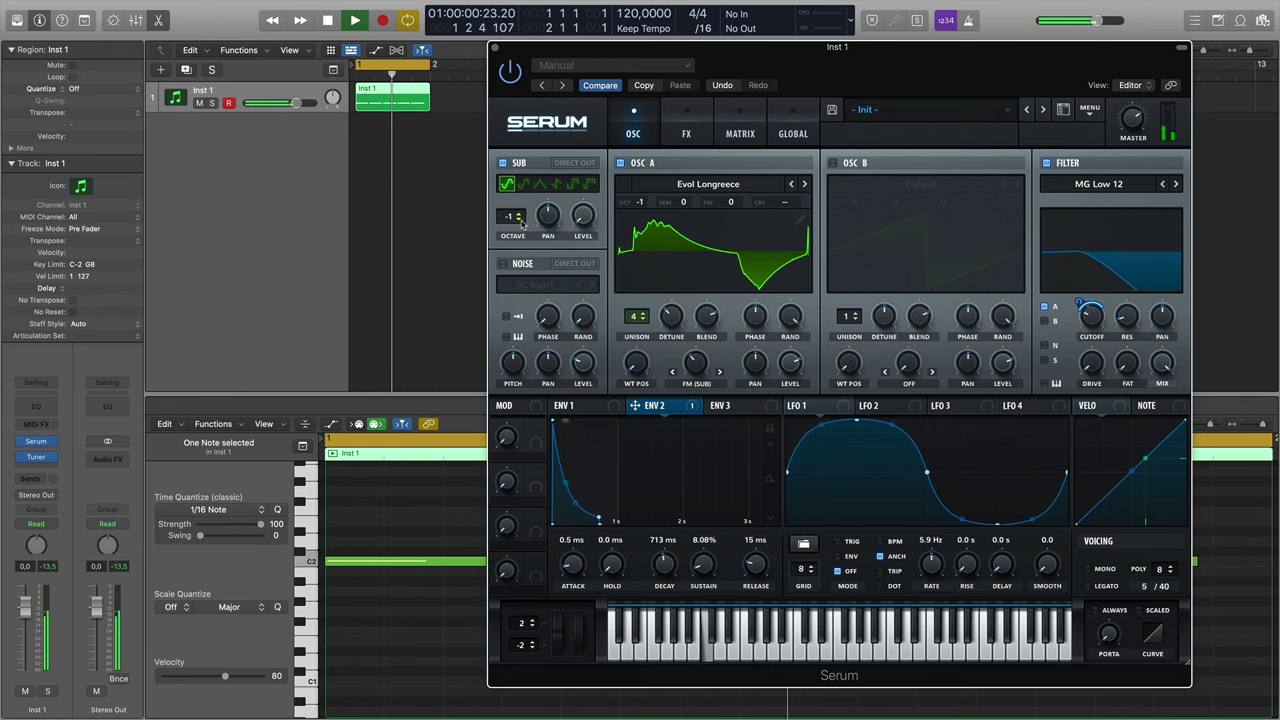
pyautogui.click(519, 220)
pyautogui.click(520, 221)
pyautogui.click(519, 213)
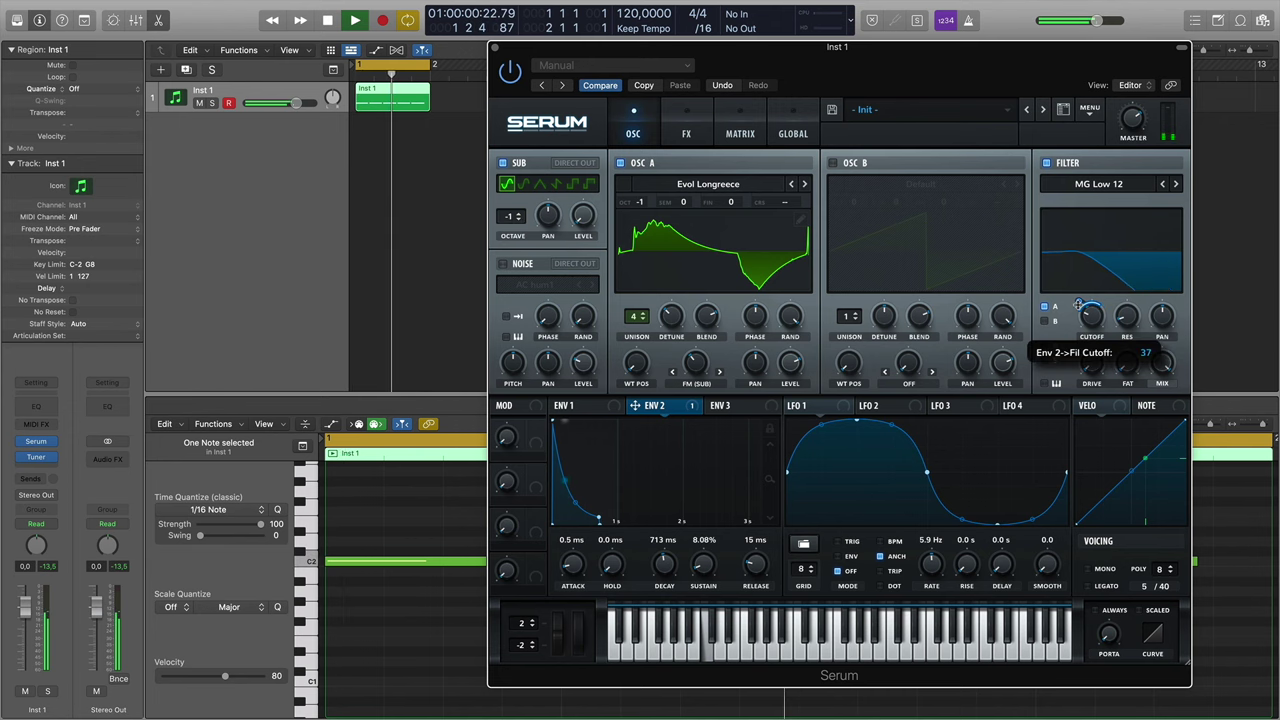
pyautogui.press('space')
# Enable the Tube distortion effect with 17% drive and modulate the drive with ENV 2 at an amount of 78.
pyautogui.click(687, 135)
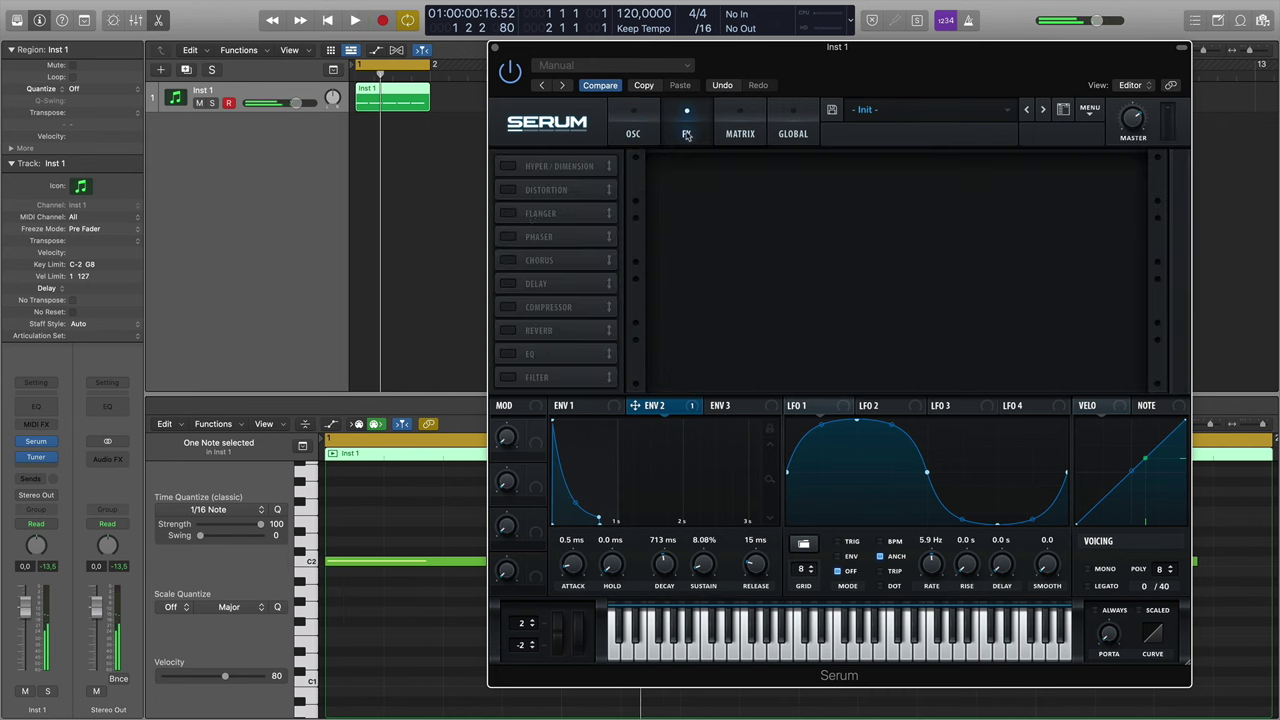
pyautogui.click(509, 190)
pyautogui.moveTo(995, 187); pyautogui.dragTo(995, 165)
pyautogui.moveTo(633, 407); pyautogui.dragTo(1004, 176)
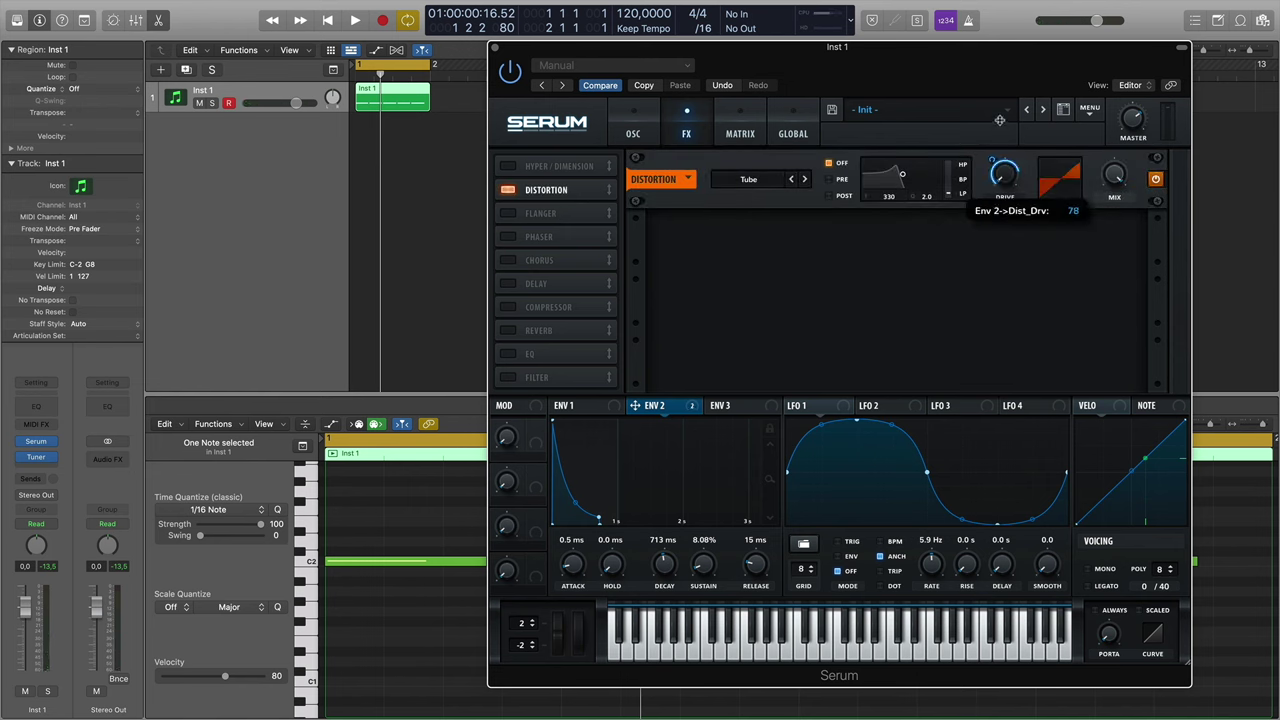
pyautogui.press('space')
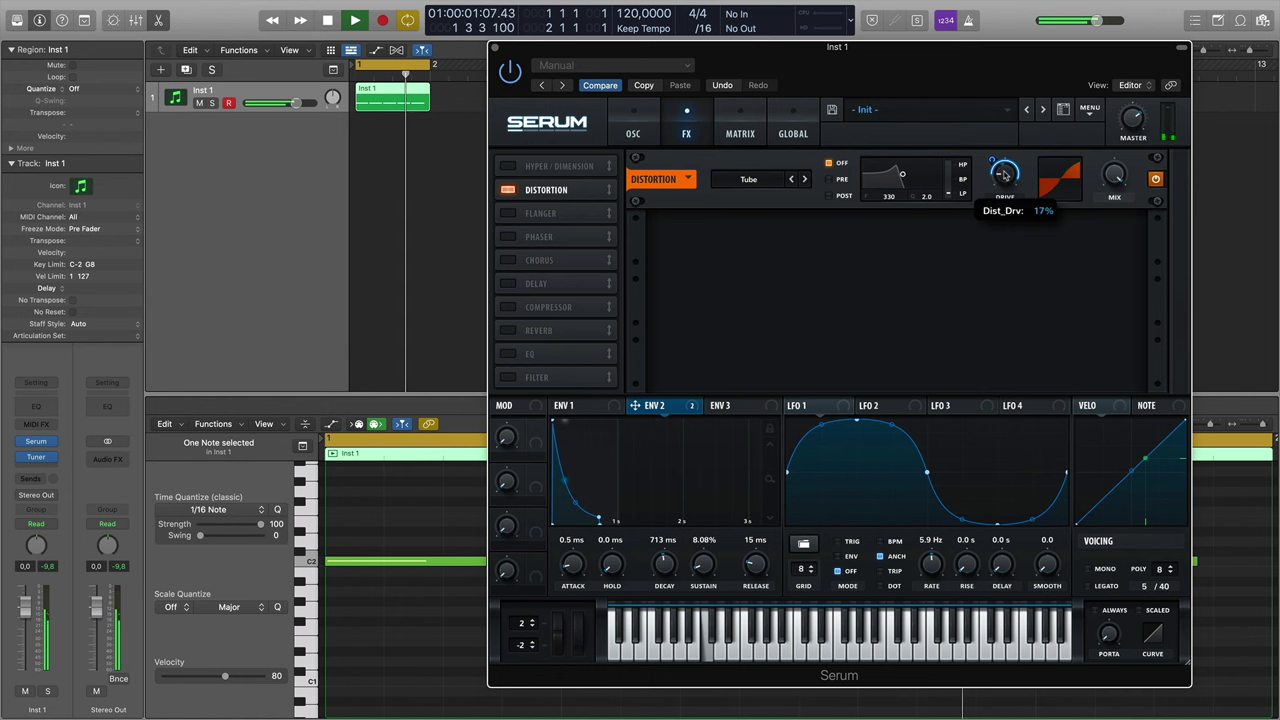
# Return to the oscillators and examine OSC A's warp modes, including FM (from B), alongside OSC B.
pyautogui.click(634, 133)
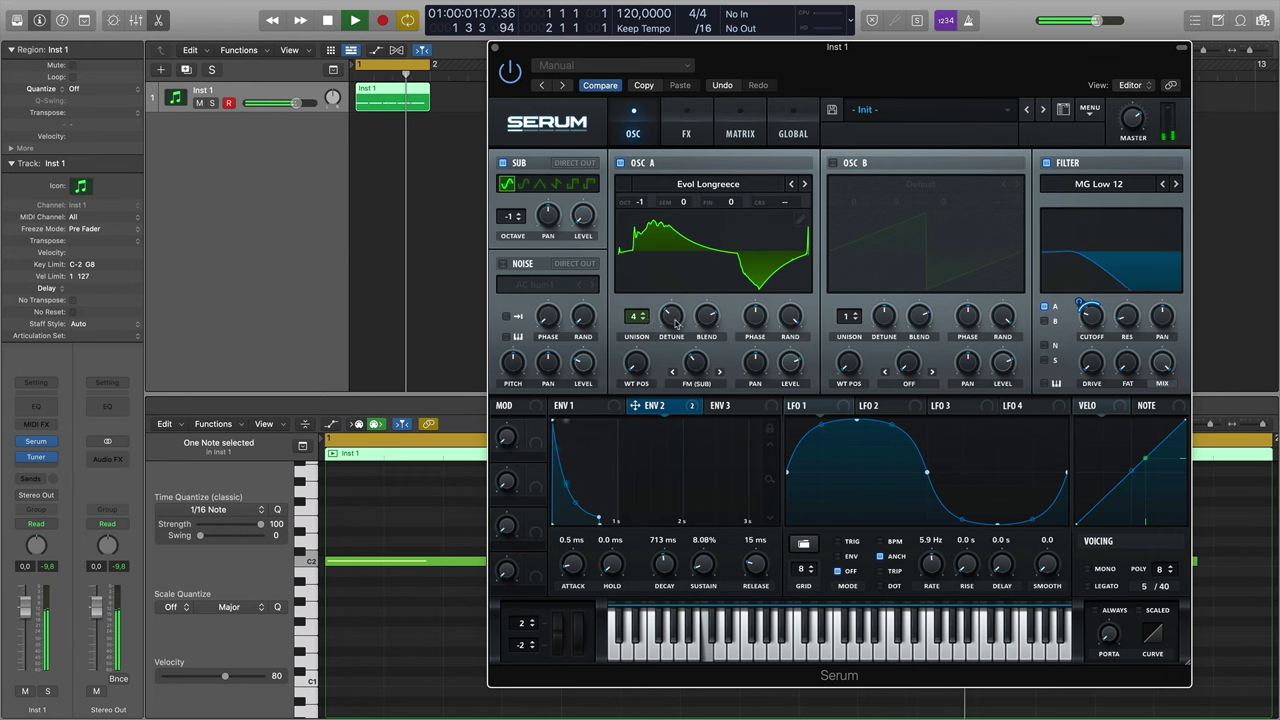
pyautogui.moveTo(675, 330)
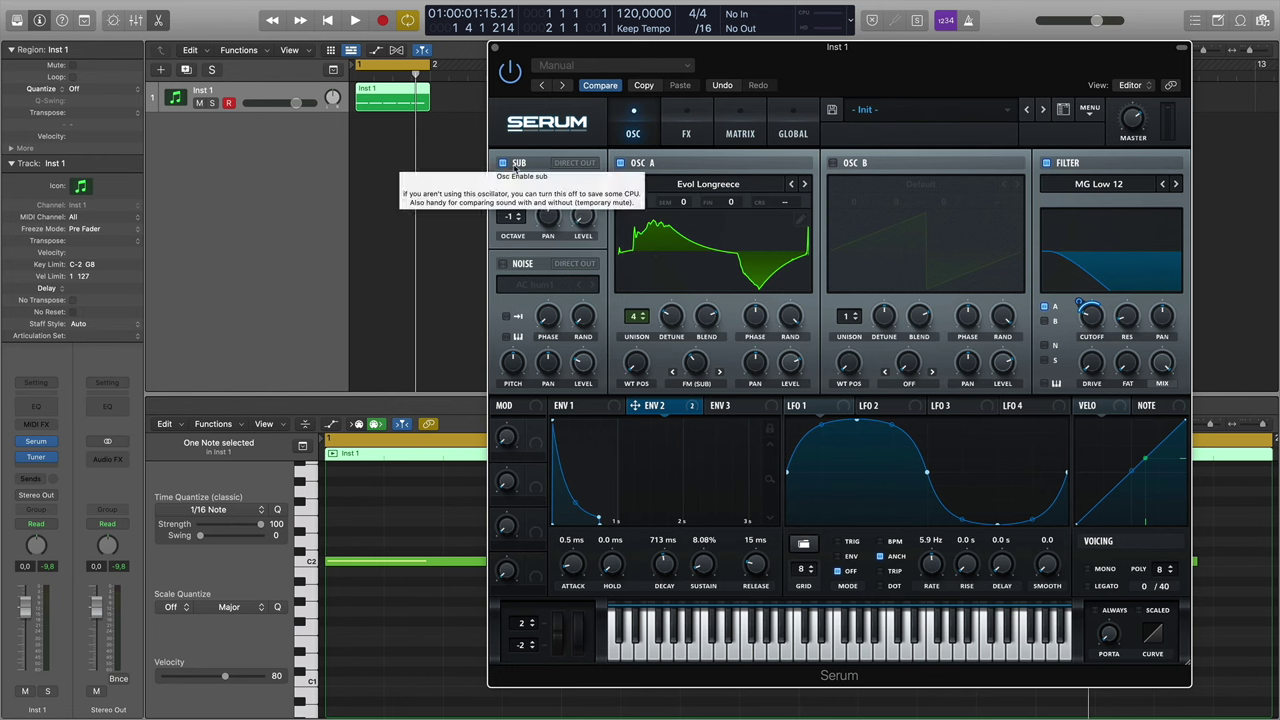
pyautogui.click(712, 391)
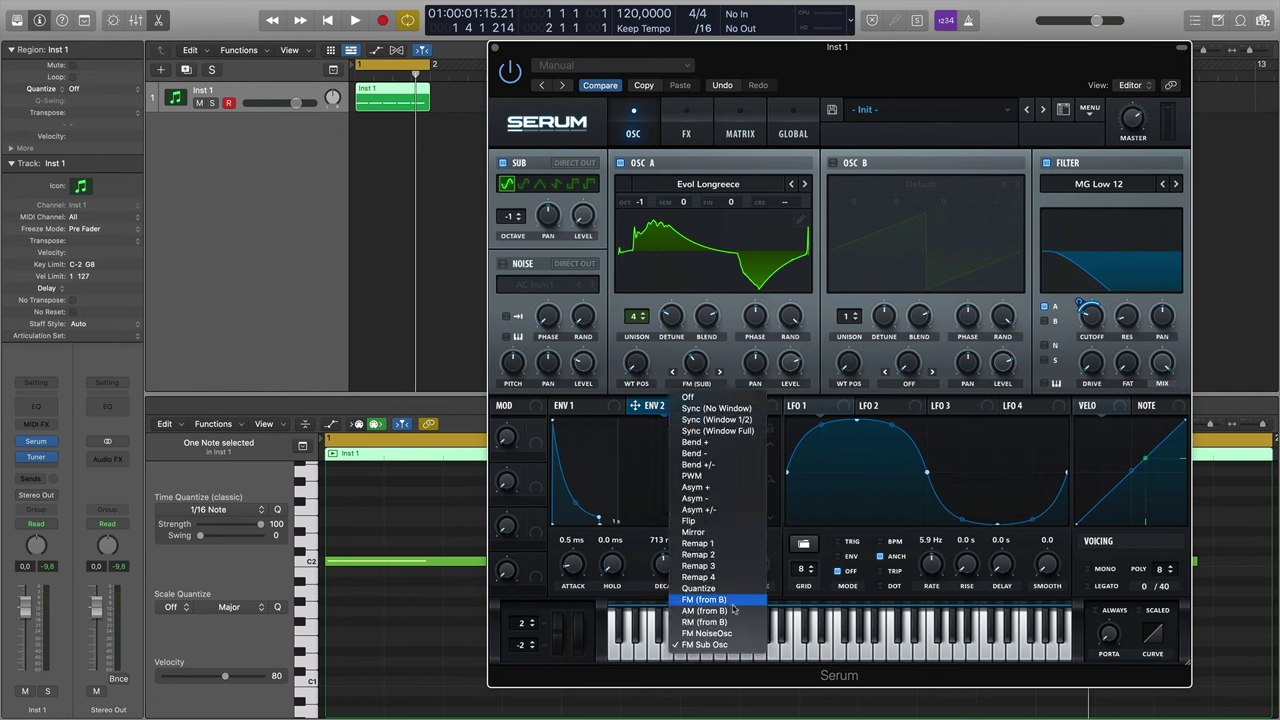
pyautogui.click(860, 162)
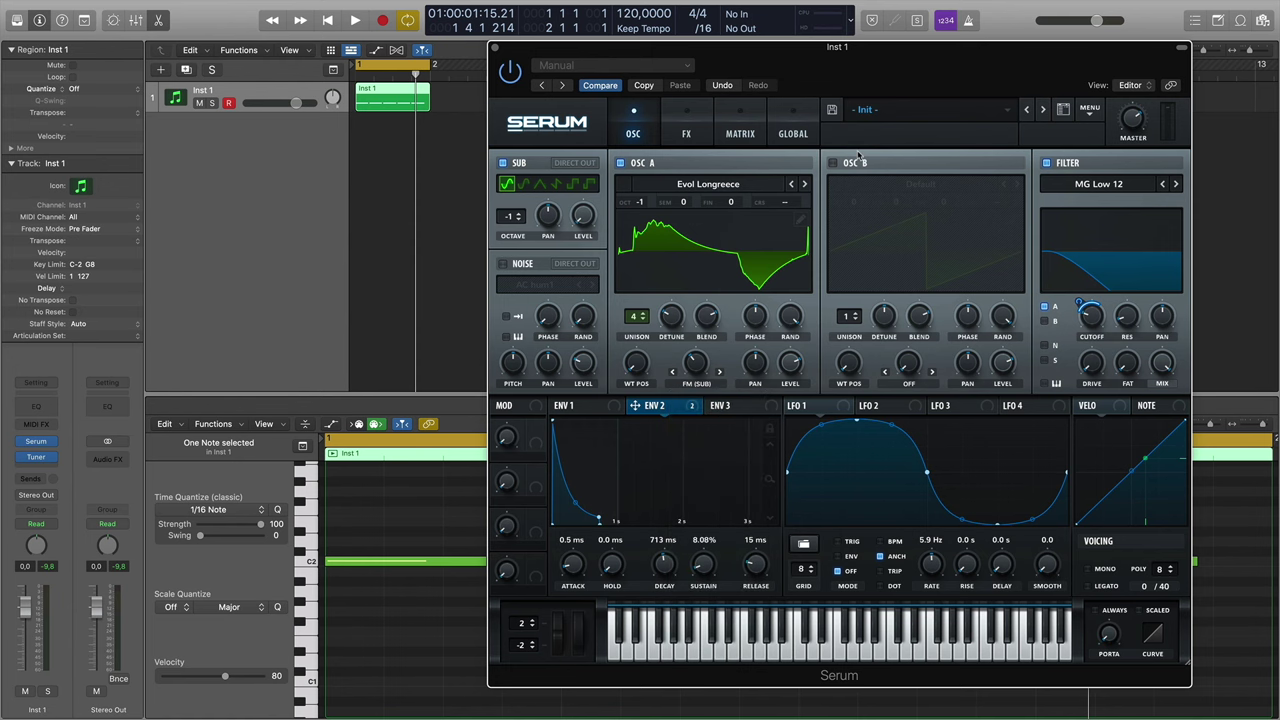